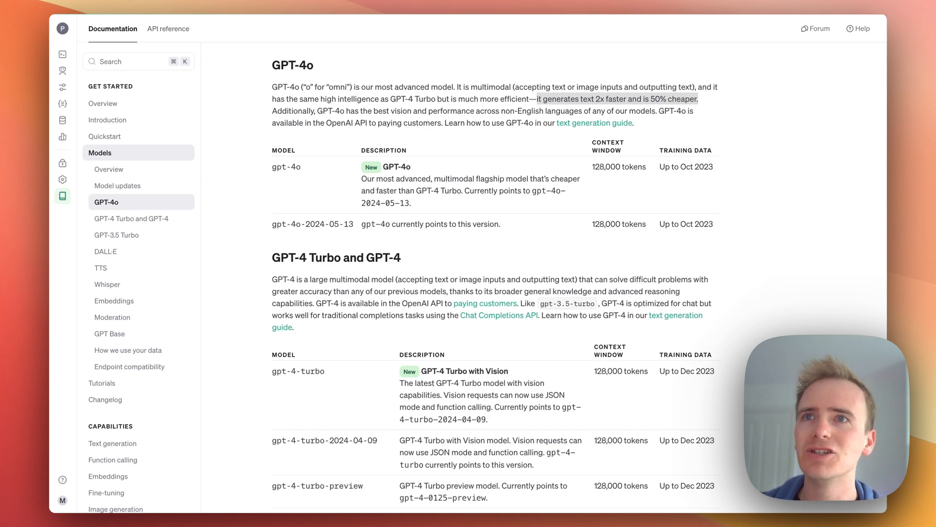
Highlight the GPT-4o speed and cost sentence in the model documentation
{"action": "left_click", "coordinate": [622, 107]}
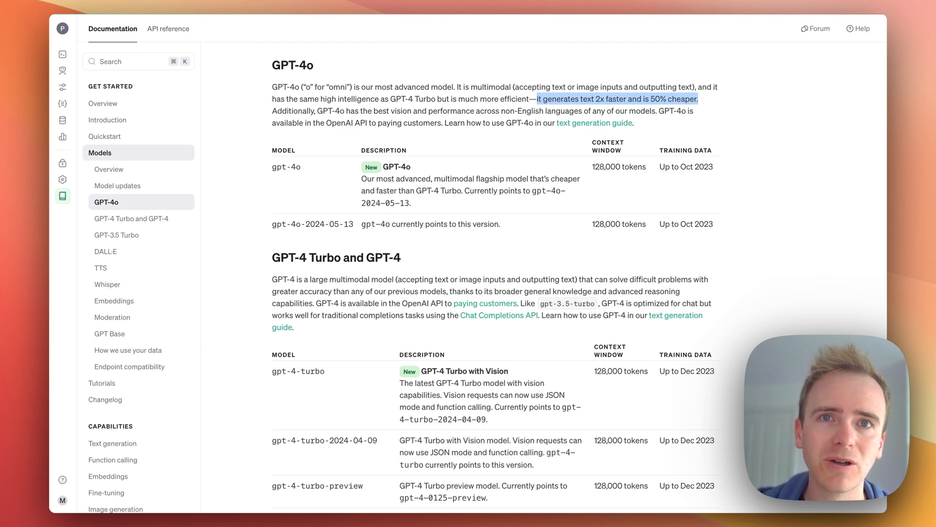
{"action": "left_click", "coordinate": [371, 104]}
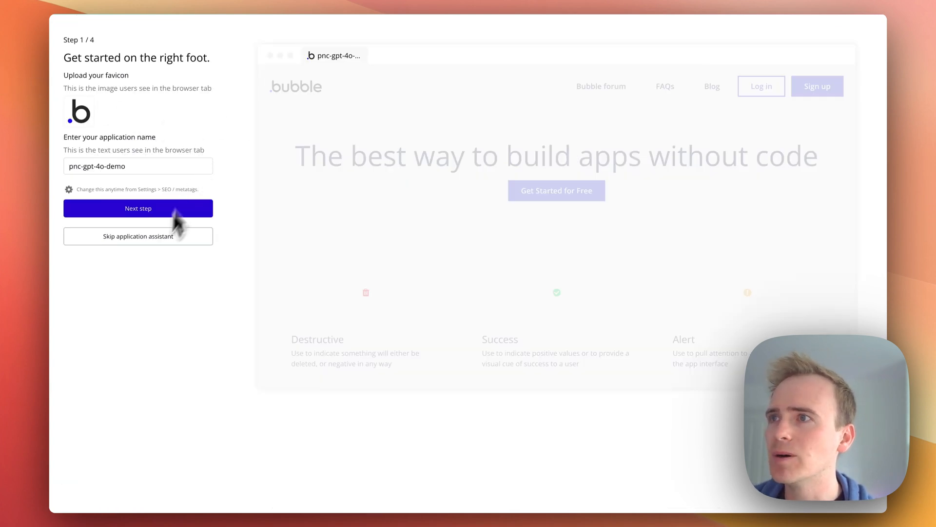
Skip the application assistant and open the app's data types in the editor
{"action": "left_click", "coordinate": [152, 243]}
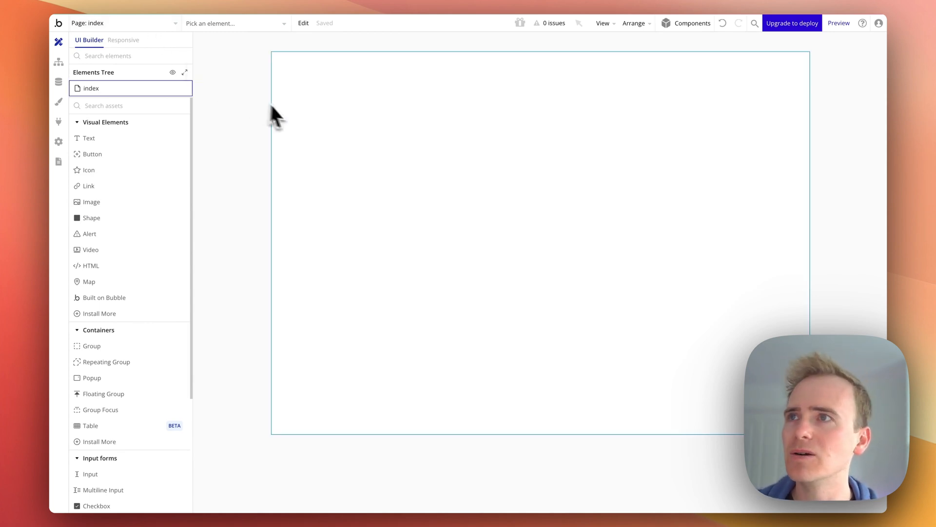
{"action": "left_click", "coordinate": [454, 191]}
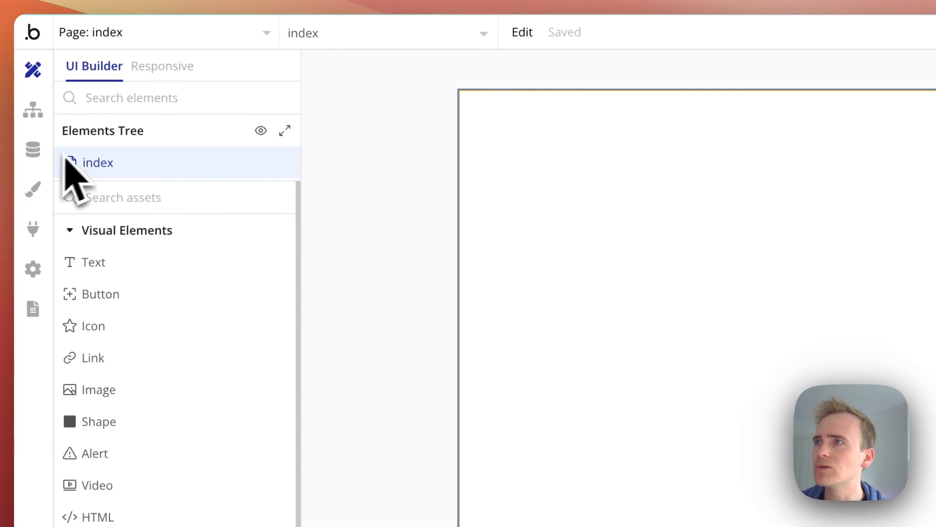
{"action": "left_click", "coordinate": [47, 149]}
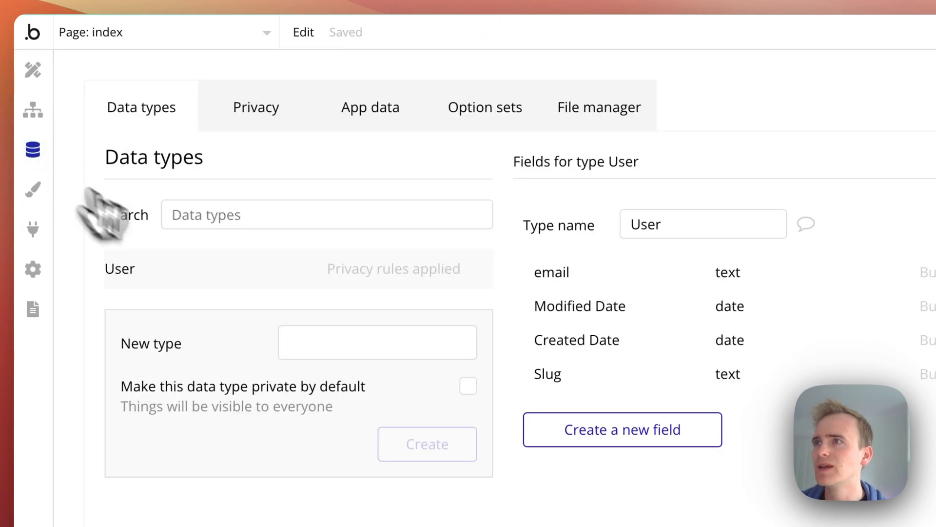
{"action": "left_click", "coordinate": [341, 341]}
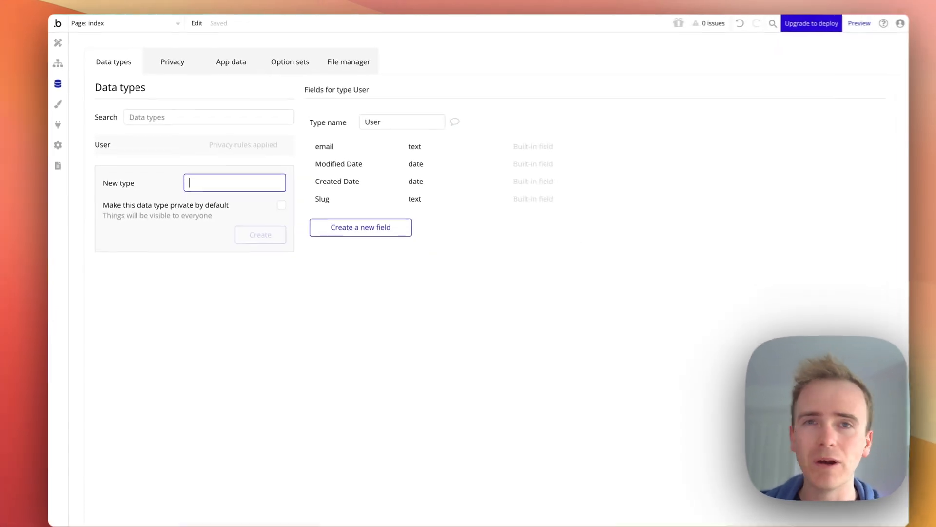
{"action": "type", "text": "Message"}
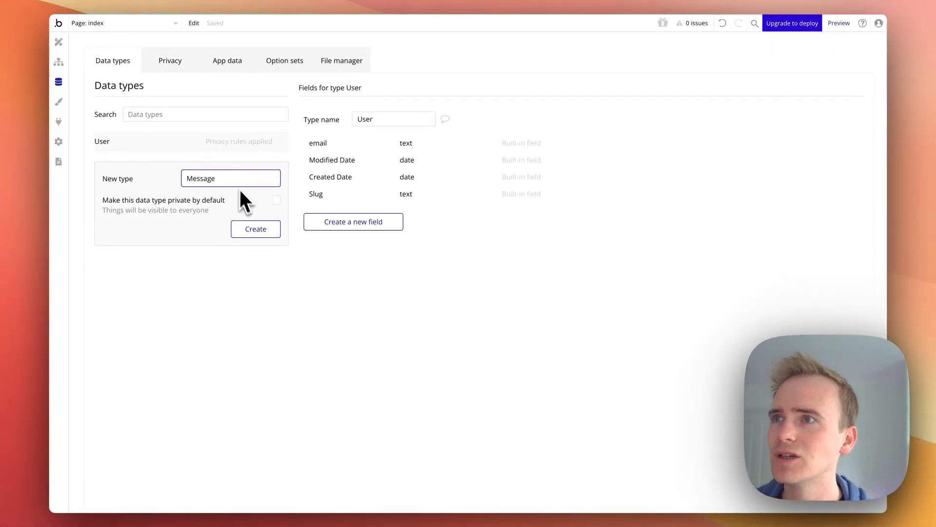
{"action": "left_click", "coordinate": [255, 229]}
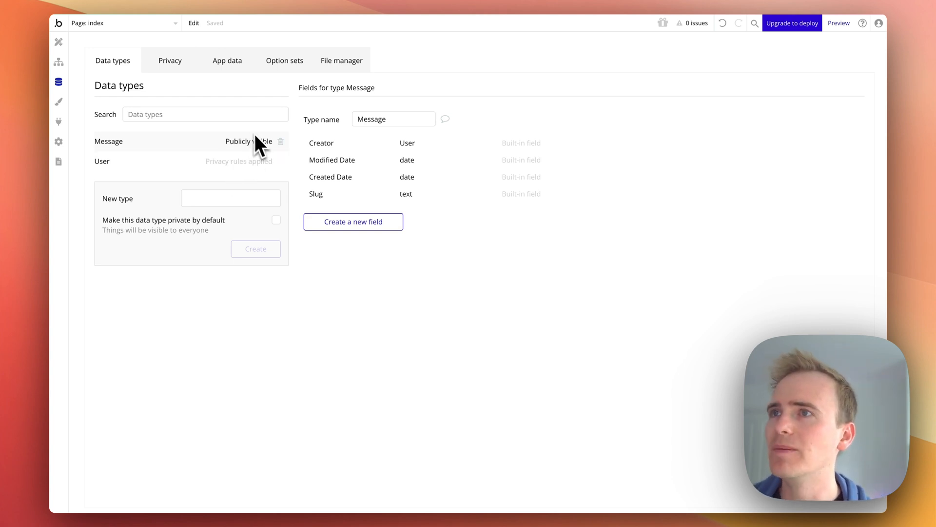
{"action": "left_click", "coordinate": [281, 141]}
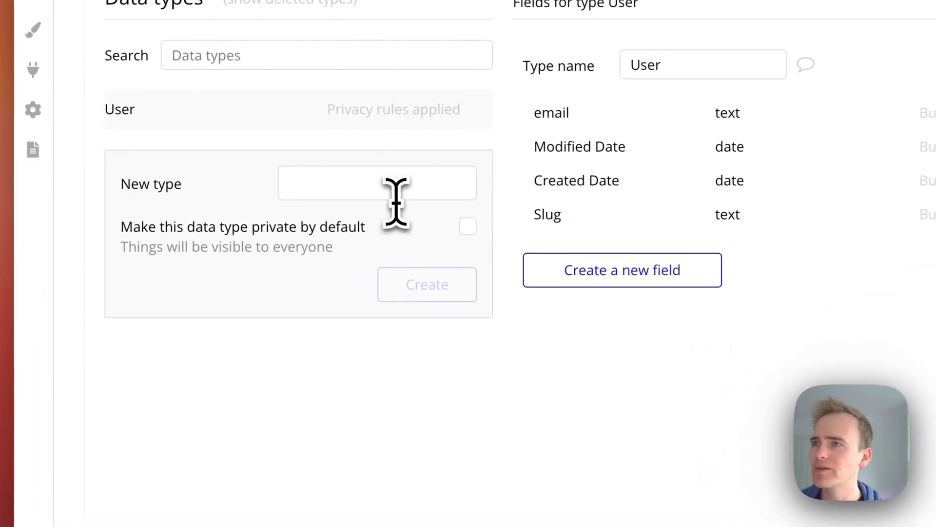
Create a new data type named Message that is private by default
{"action": "left_click", "coordinate": [399, 181]}
{"action": "type", "text": "Message"}
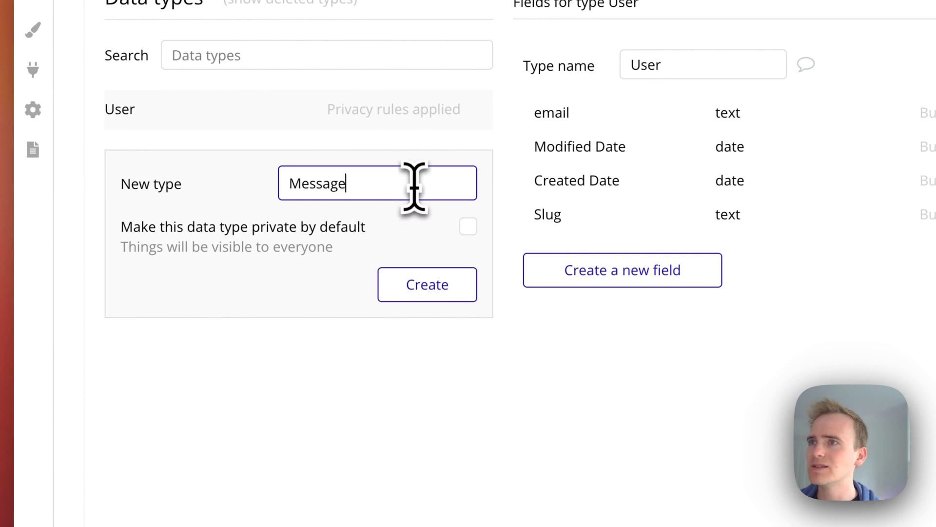
{"action": "left_click", "coordinate": [469, 227]}
{"action": "left_click", "coordinate": [458, 283]}
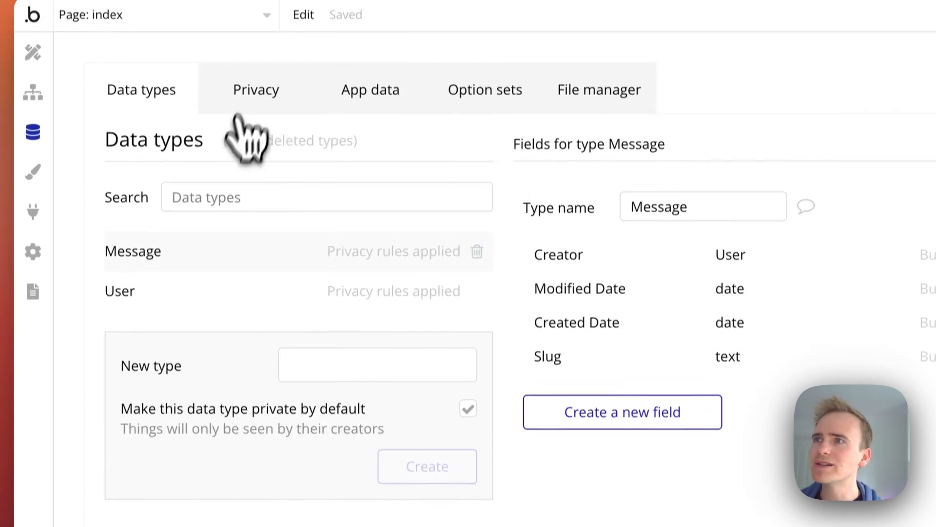
Review the privacy rules for the Message data type
{"action": "left_click", "coordinate": [251, 82]}
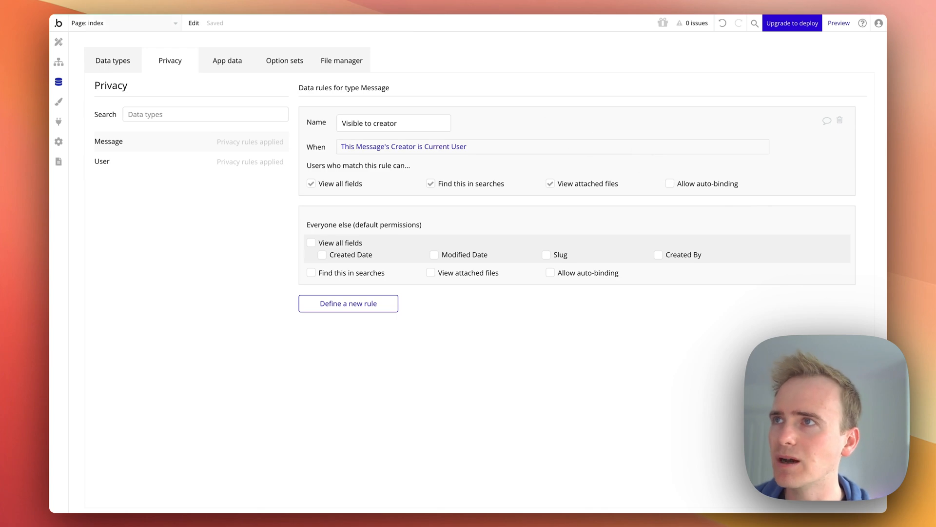
{"action": "left_click", "coordinate": [117, 62]}
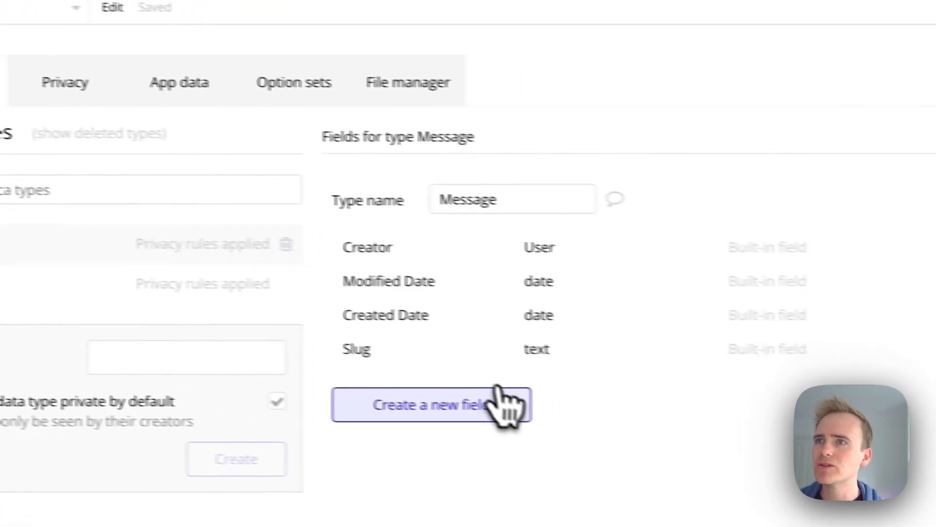
Add a text field named Content to the Message data type
{"action": "left_click", "coordinate": [692, 425]}
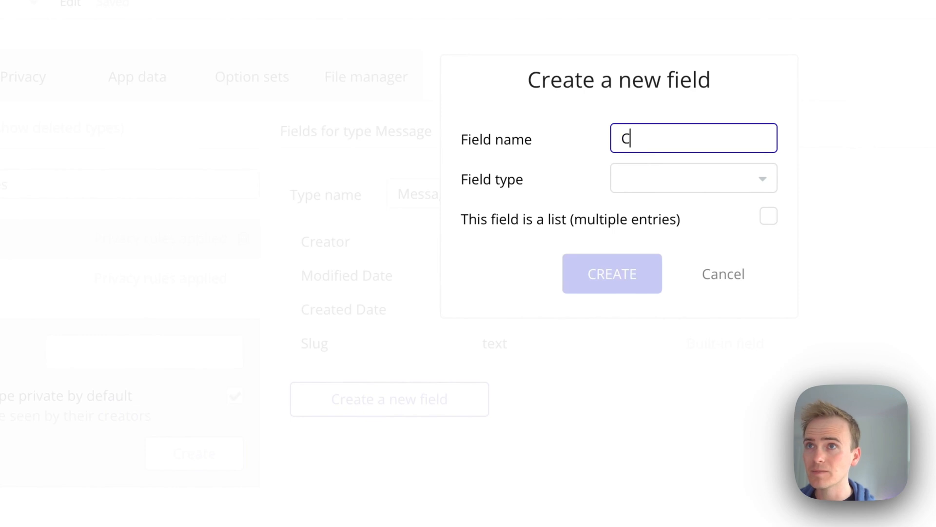
{"action": "left_click", "coordinate": [657, 181]}
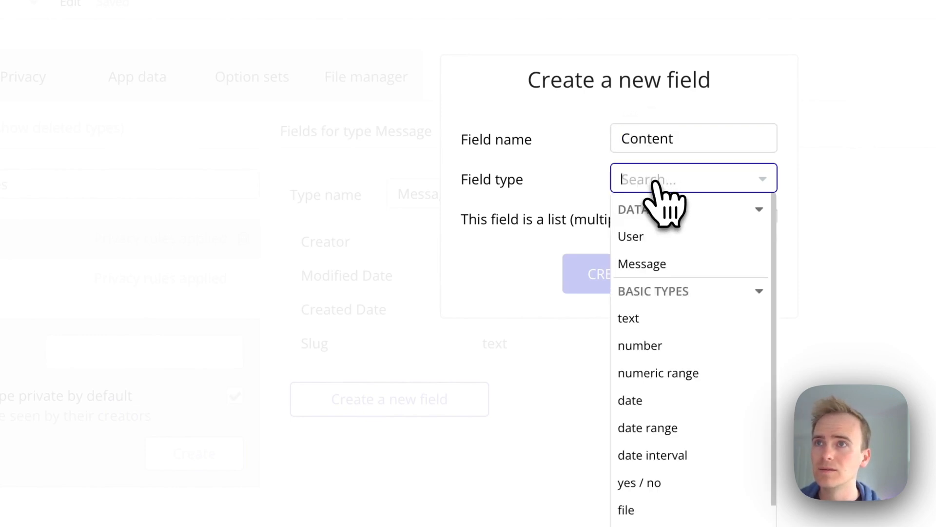
{"action": "type", "text": "con"}
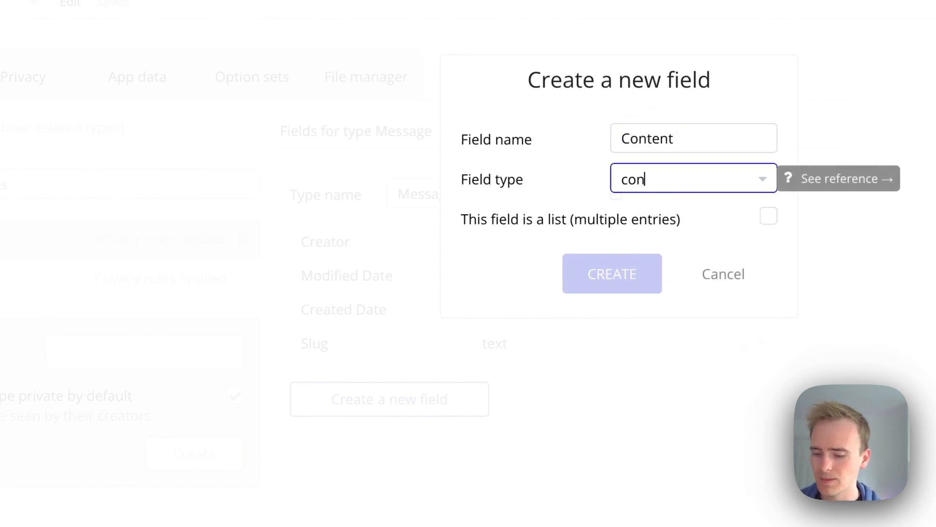
{"action": "key", "text": "BackSpace"}
{"action": "key", "text": "BackSpace"}
{"action": "key", "text": "BackSpace"}
{"action": "type", "text": "te"}
{"action": "left_click", "coordinate": [634, 236]}
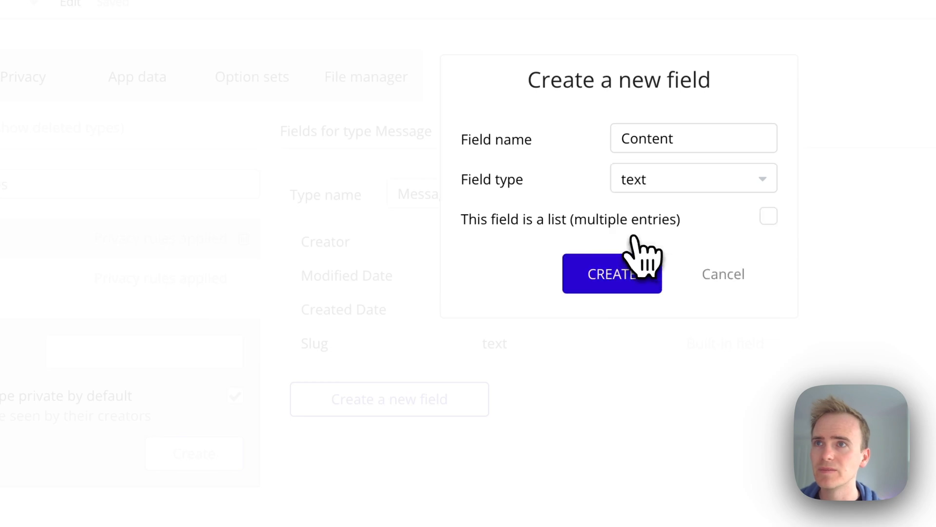
{"action": "left_click", "coordinate": [613, 270]}
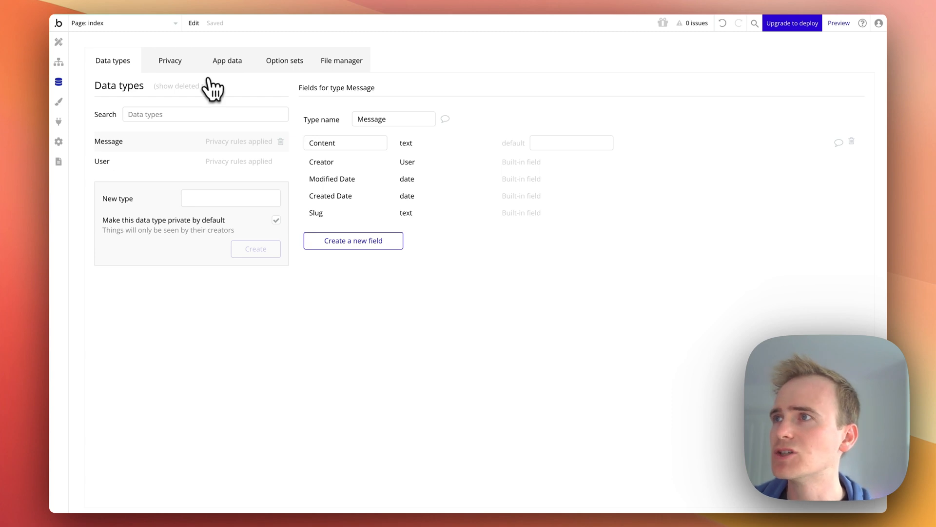
Examine the messages structure of the Chat Completions example in the OpenAI text generation docs
{"action": "left_click", "coordinate": [5, 150]}
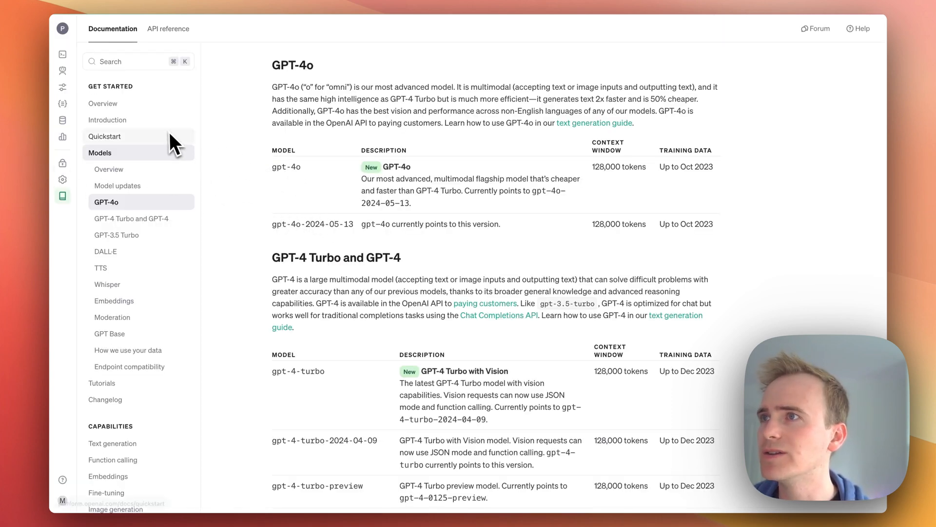
{"action": "scroll", "coordinate": [167, 151], "scroll_direction": "down", "scroll_amount": 5}
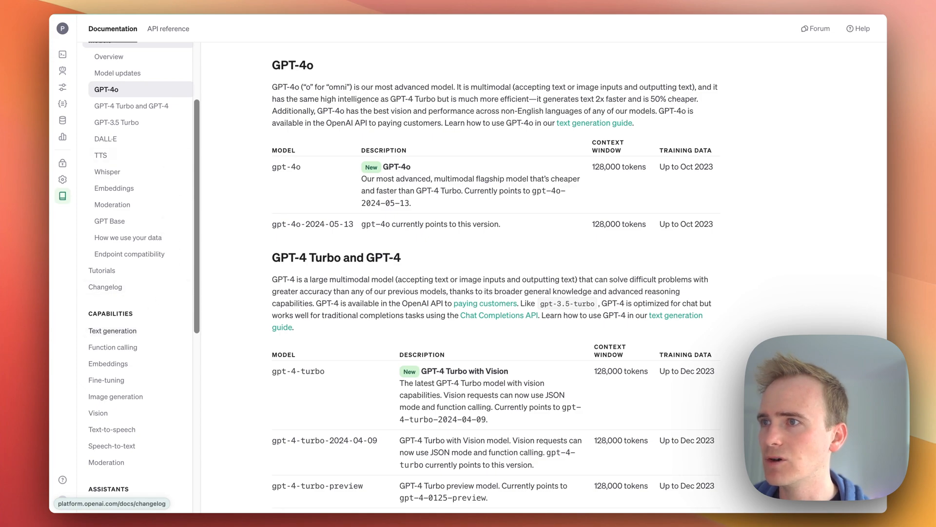
{"action": "left_click", "coordinate": [117, 331]}
{"action": "scroll", "coordinate": [306, 291], "scroll_direction": "down", "scroll_amount": 4}
{"action": "scroll", "coordinate": [307, 291], "scroll_direction": "down", "scroll_amount": 7}
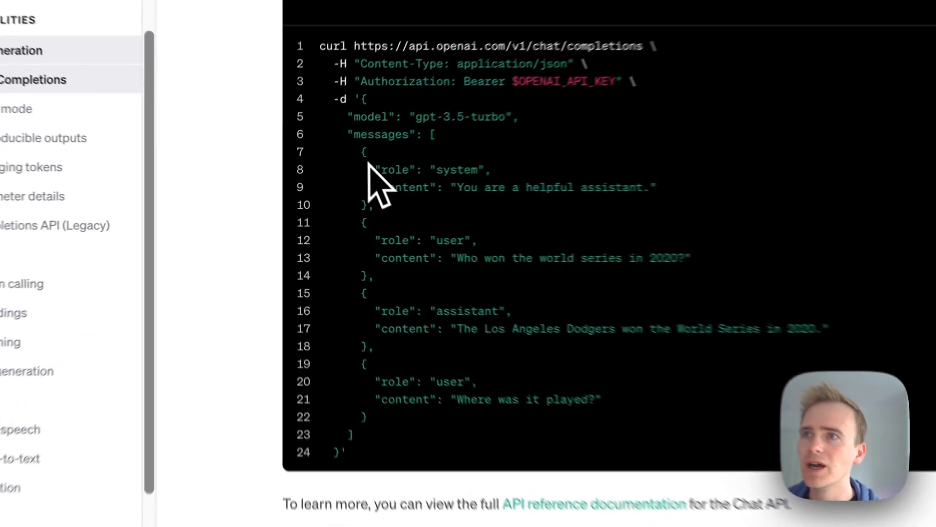
{"action": "left_click_drag", "start_coordinate": [309, 163], "coordinate": [323, 204]}
{"action": "left_click_drag", "start_coordinate": [388, 205], "coordinate": [460, 405]}
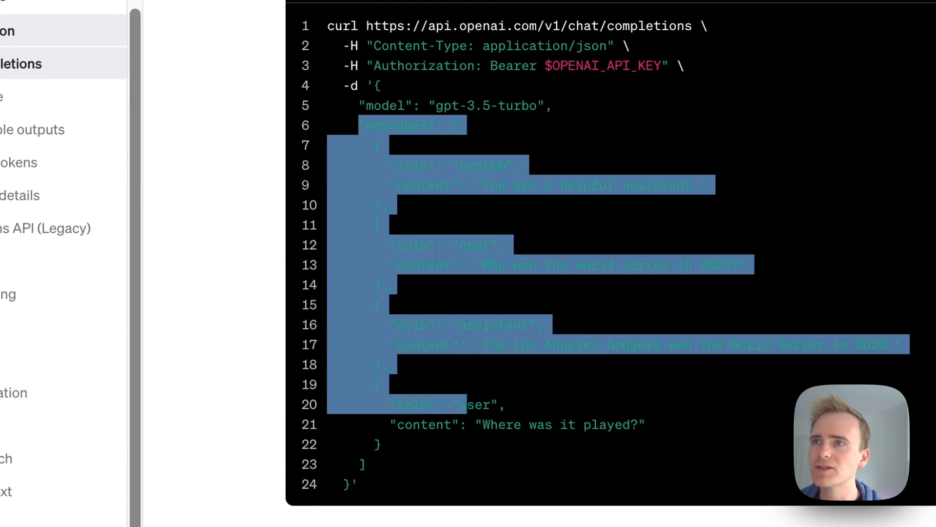
{"action": "left_click", "coordinate": [463, 344]}
{"action": "left_click_drag", "start_coordinate": [389, 171], "coordinate": [539, 180]}
{"action": "left_click", "coordinate": [538, 177]}
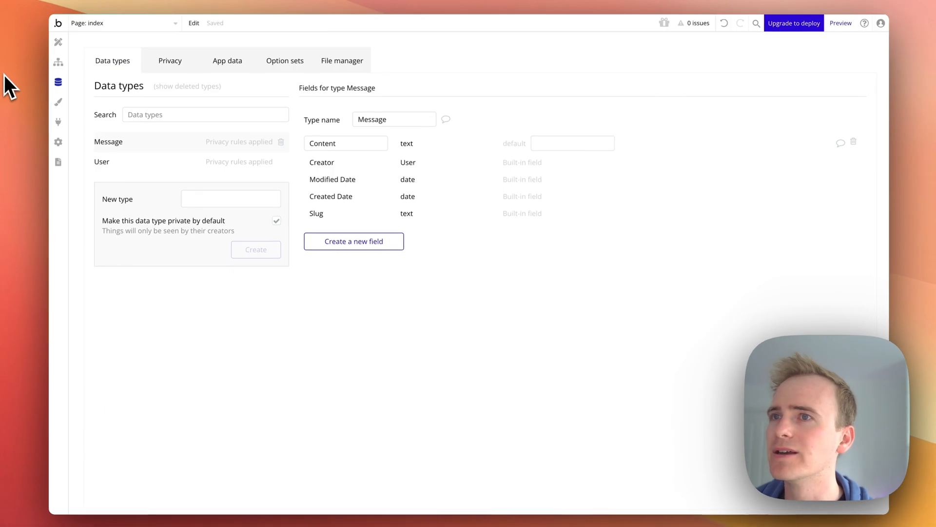
Skip the option sets tutorial and create a new option set named Role
{"action": "left_click", "coordinate": [272, 62]}
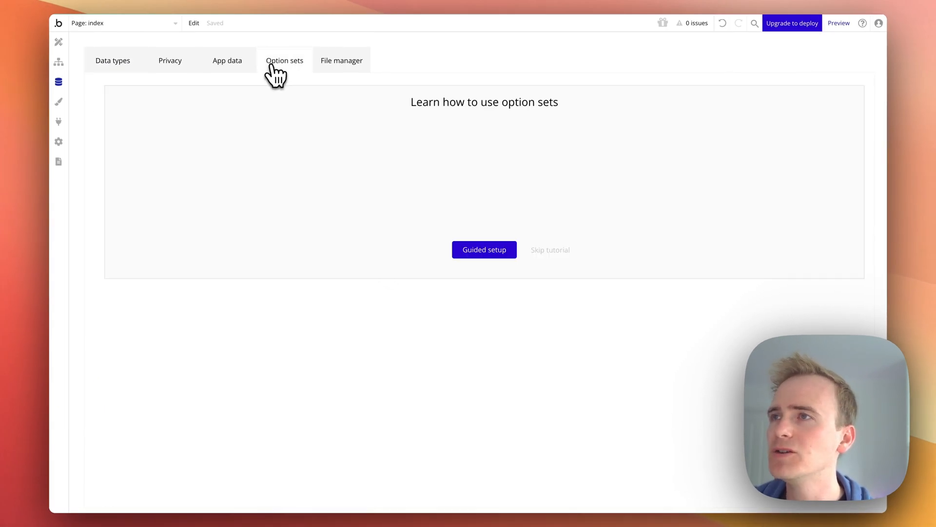
{"action": "left_click", "coordinate": [550, 250]}
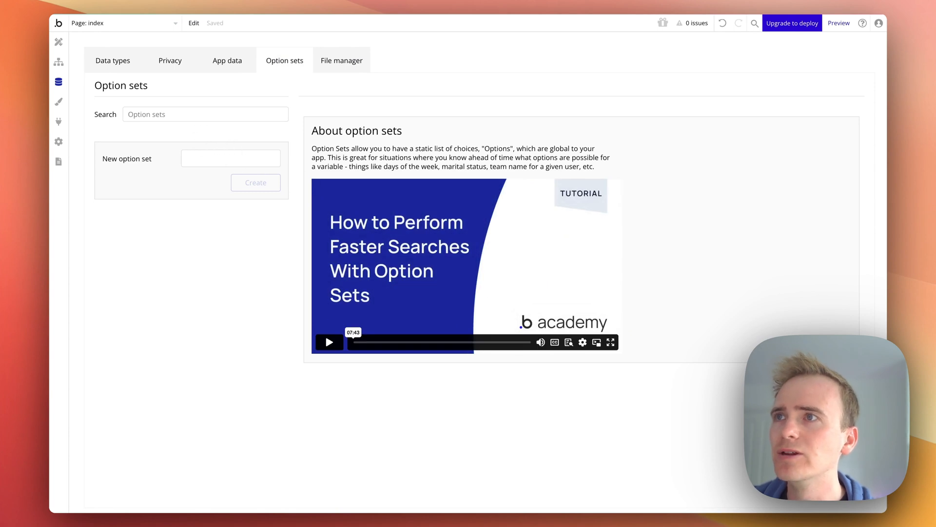
{"action": "left_click", "coordinate": [212, 155]}
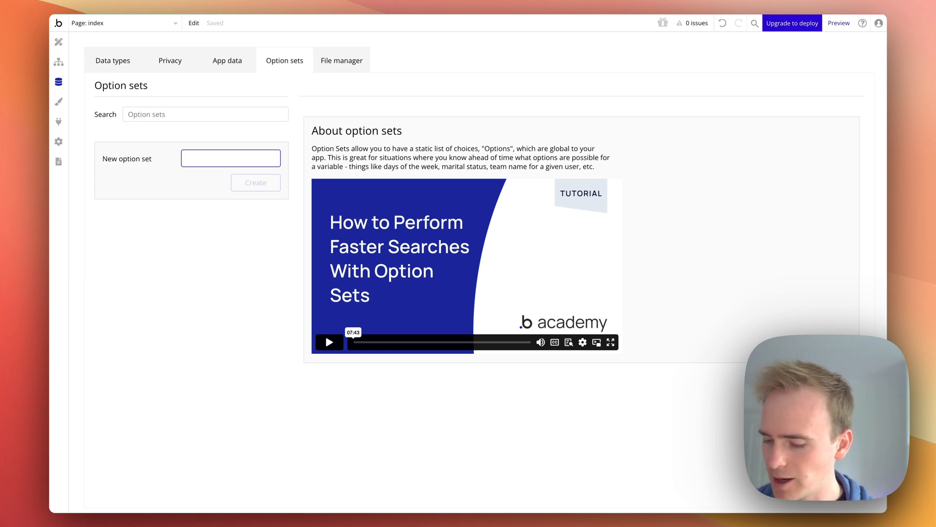
{"action": "type", "text": "Role"}
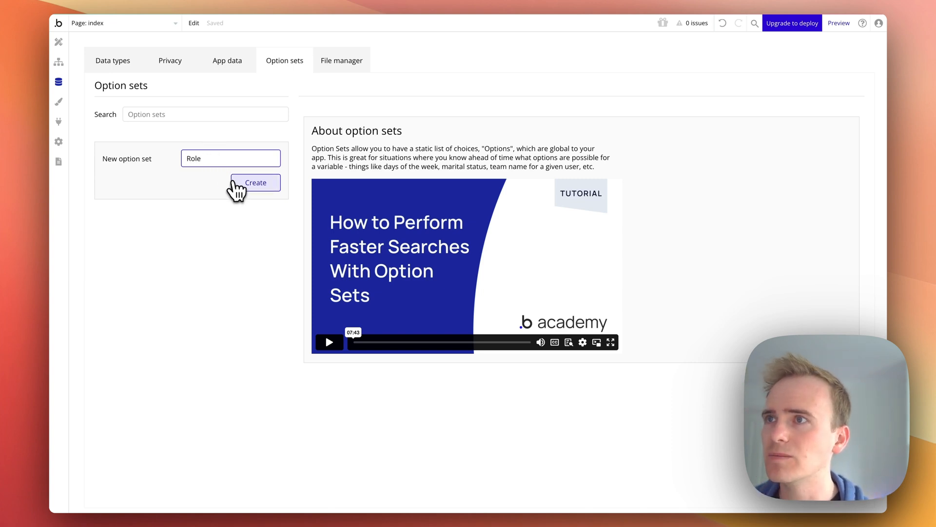
{"action": "left_click", "coordinate": [237, 187]}
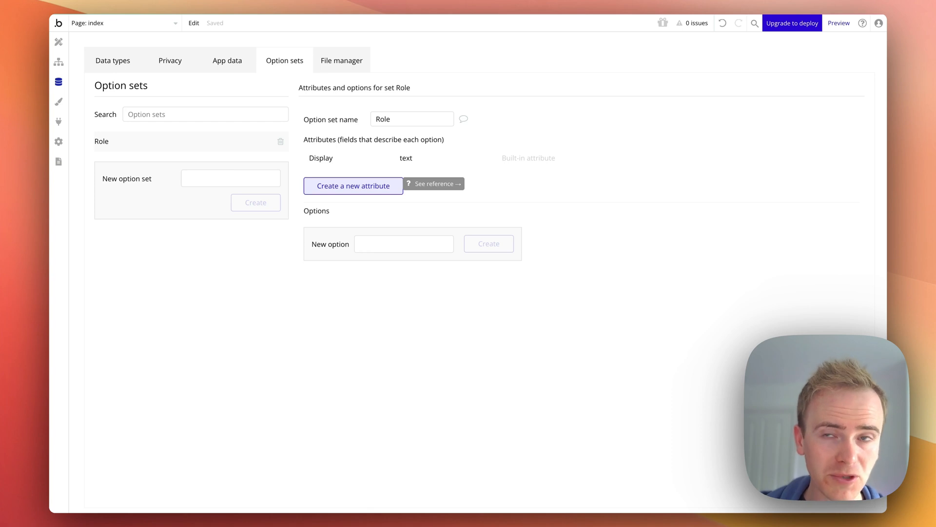
Add the options user and assistant to the Role option set
{"action": "left_click", "coordinate": [403, 243]}
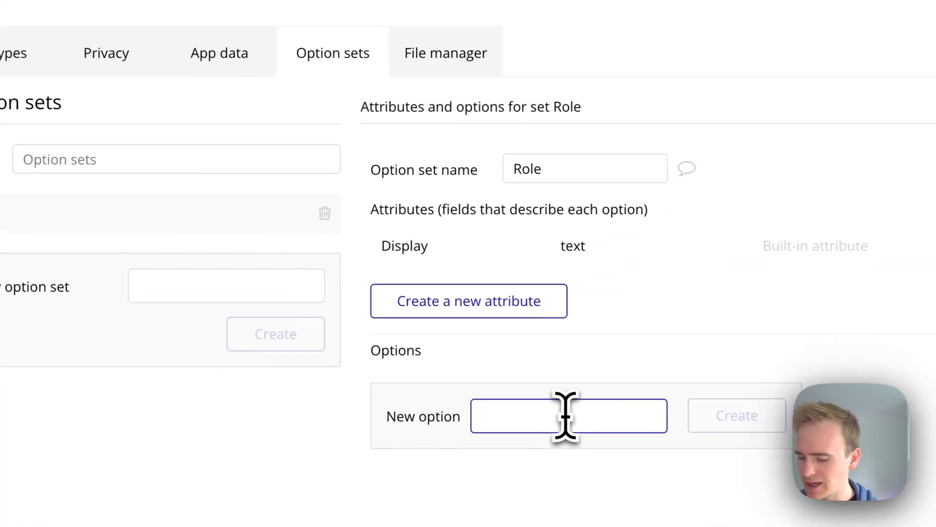
{"action": "type", "text": "user"}
{"action": "key", "text": "Return"}
{"action": "type", "text": "assista"}
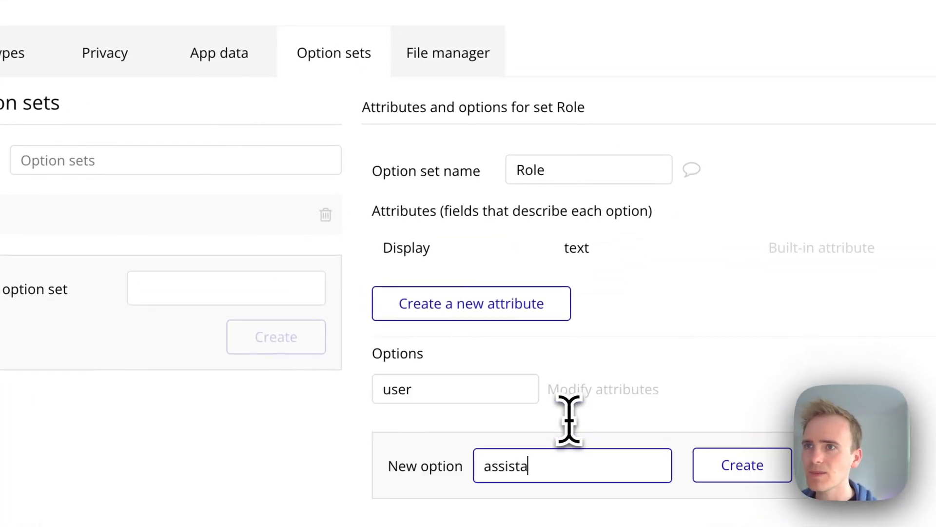
{"action": "type", "text": "nt"}
{"action": "key", "text": "Return"}
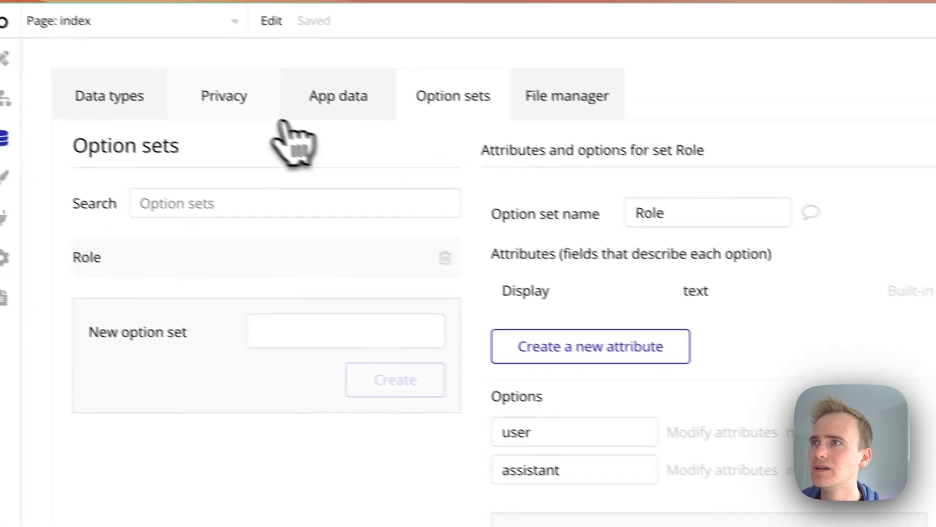
Add a field named Role to the Message data type, using the Role option set as its type
{"action": "left_click", "coordinate": [98, 103]}
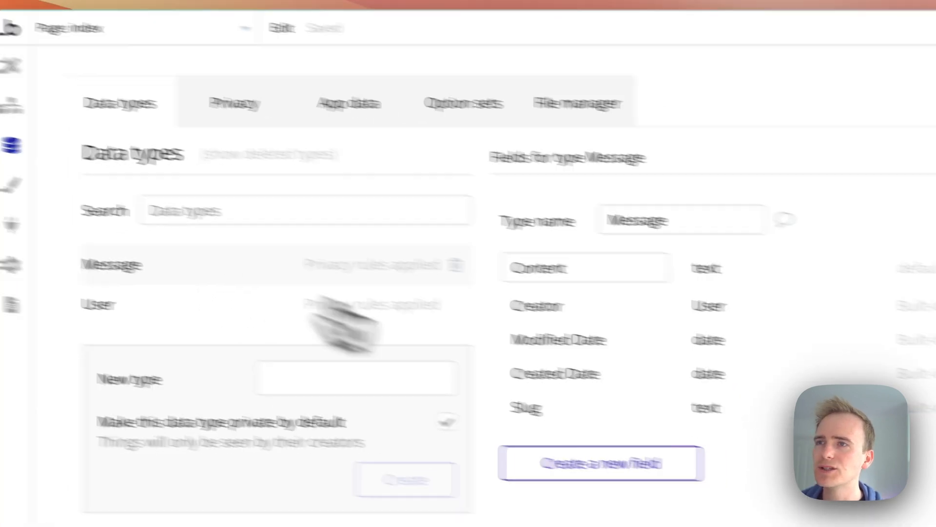
{"action": "left_click", "coordinate": [637, 463]}
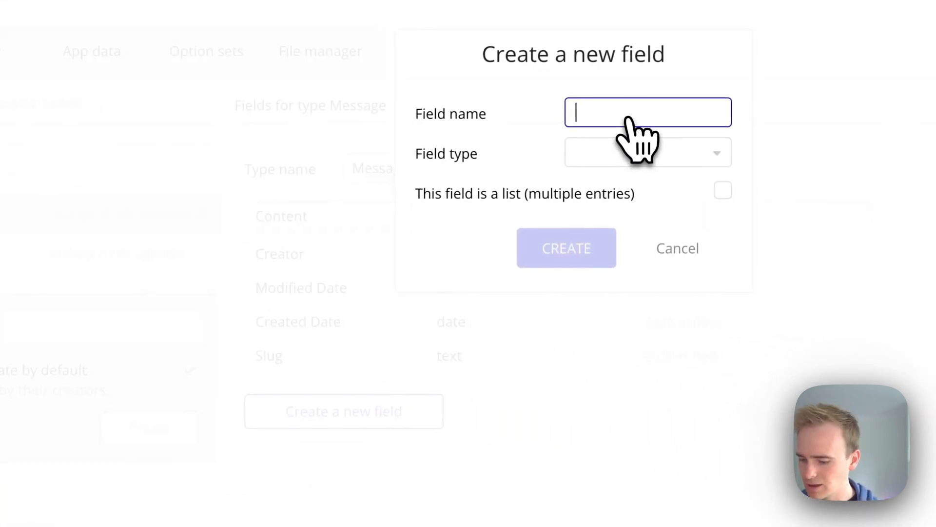
{"action": "type", "text": "Role"}
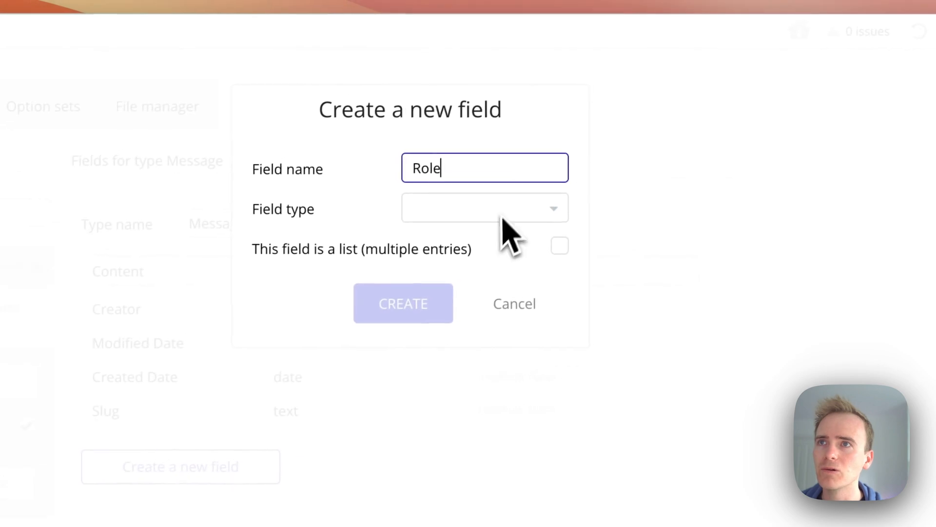
{"action": "left_click", "coordinate": [492, 213]}
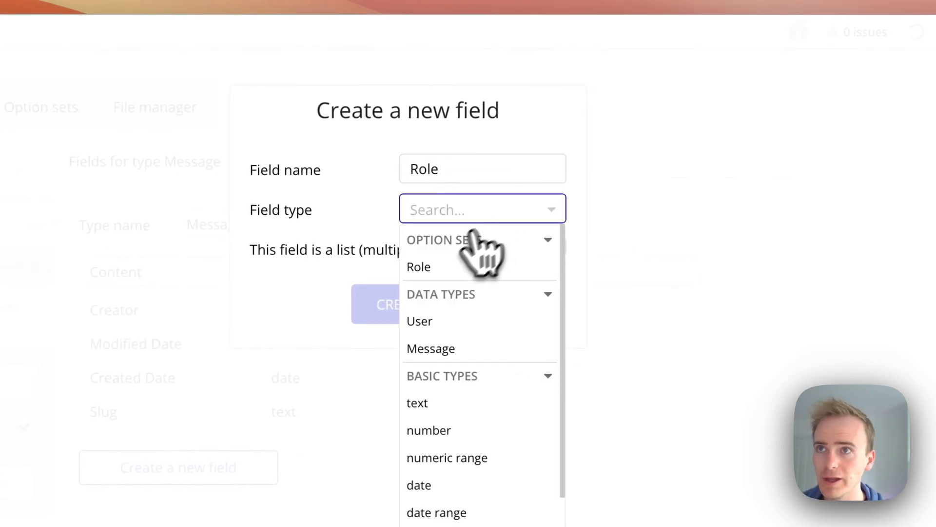
{"action": "left_click", "coordinate": [424, 266]}
{"action": "left_click", "coordinate": [414, 300]}
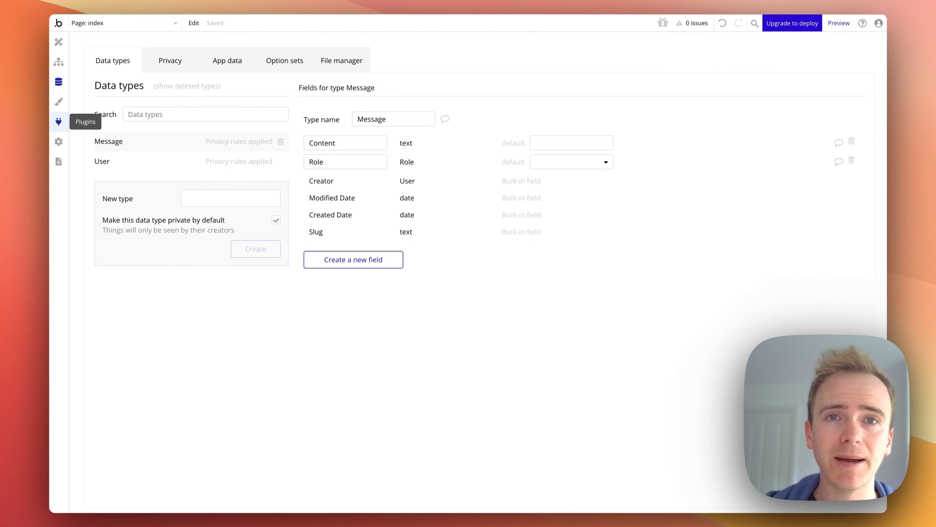
Search the plugin library for openai plugins
{"action": "left_click", "coordinate": [59, 123]}
{"action": "left_click", "coordinate": [350, 55]}
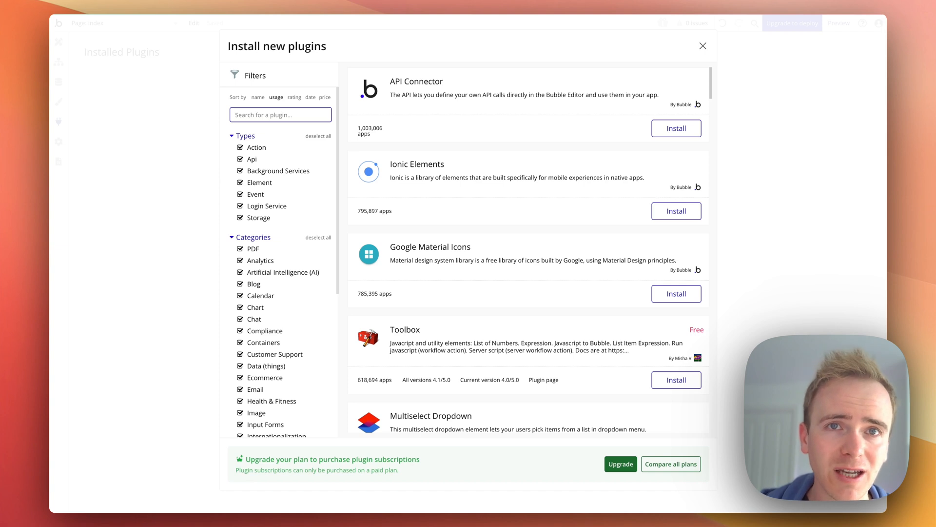
{"action": "type", "text": "openai"}
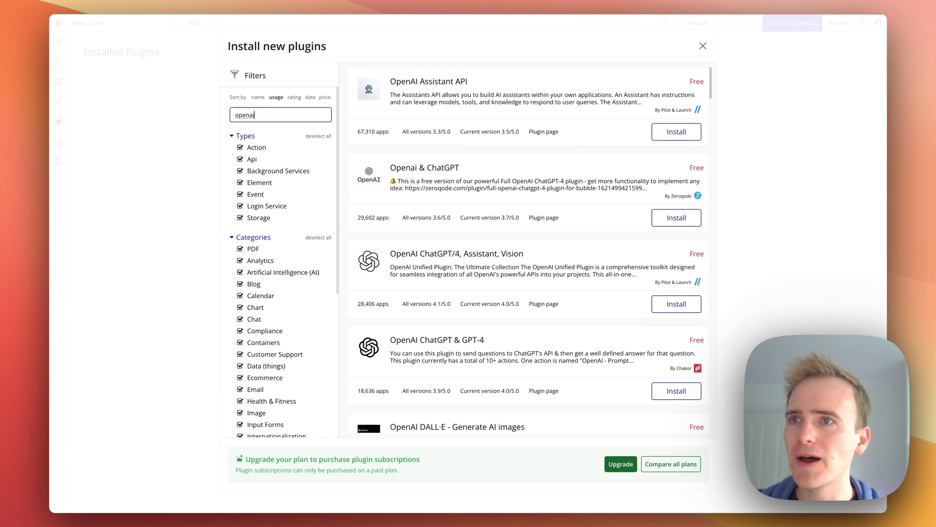
{"action": "scroll", "coordinate": [556, 131], "scroll_direction": "down", "scroll_amount": 2}
{"action": "scroll", "coordinate": [556, 142], "scroll_direction": "down", "scroll_amount": 1}
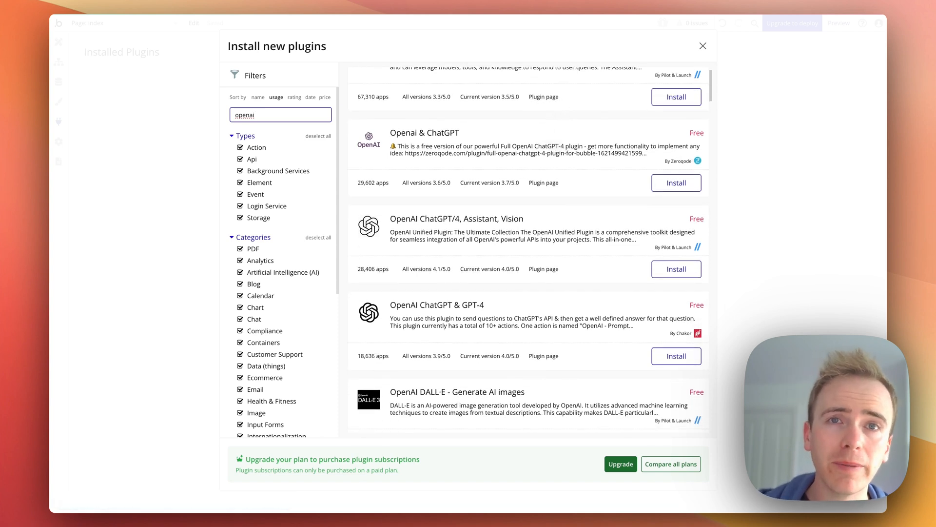
{"action": "scroll", "coordinate": [553, 132], "scroll_direction": "up", "scroll_amount": 3}
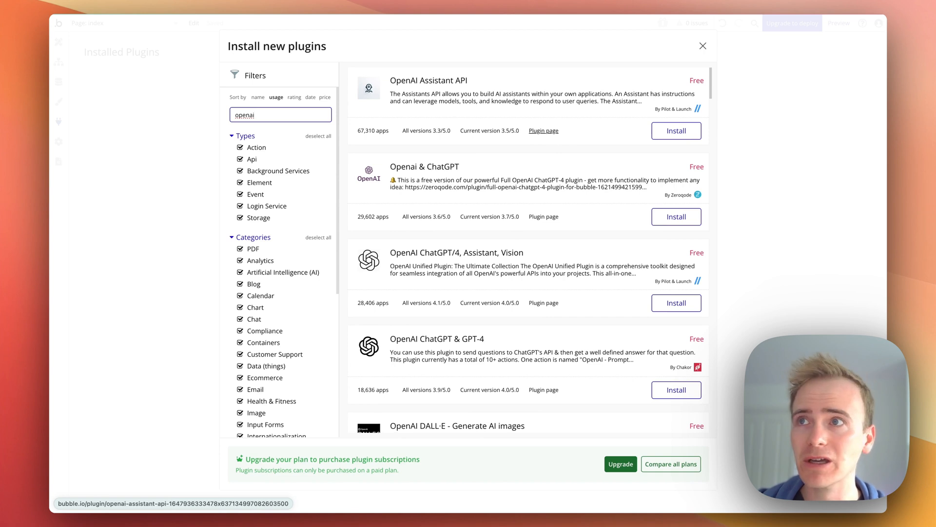
Clear the plugin search and install the API Connector plugin
{"action": "key", "text": "BackSpace"}
{"action": "key", "text": "BackSpace"}
{"action": "key", "text": "BackSpace"}
{"action": "key", "text": "BackSpace"}
{"action": "key", "text": "BackSpace"}
{"action": "key", "text": "BackSpace"}
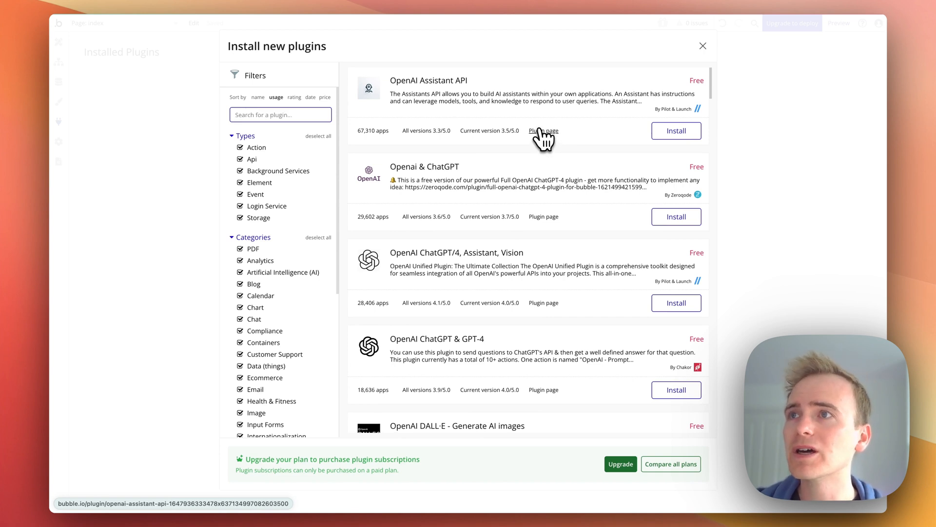
{"action": "left_click", "coordinate": [678, 130]}
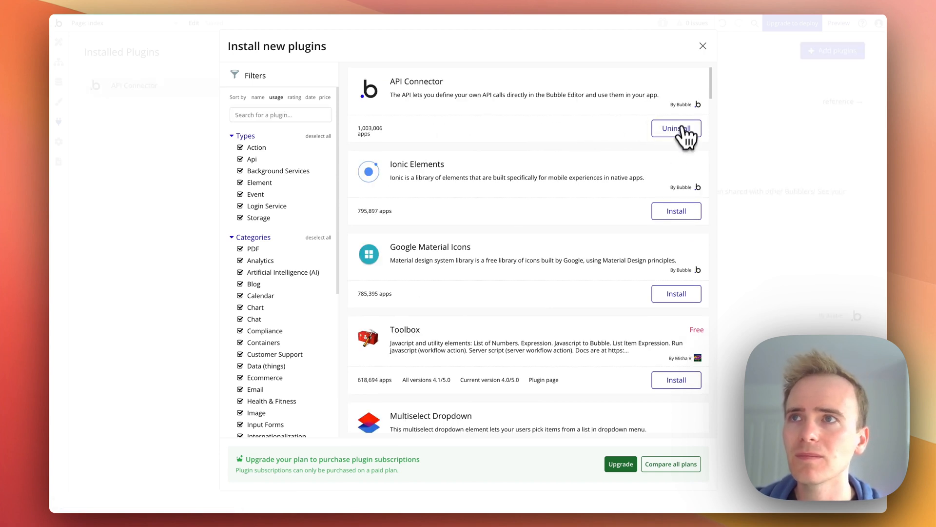
{"action": "left_click", "coordinate": [704, 46]}
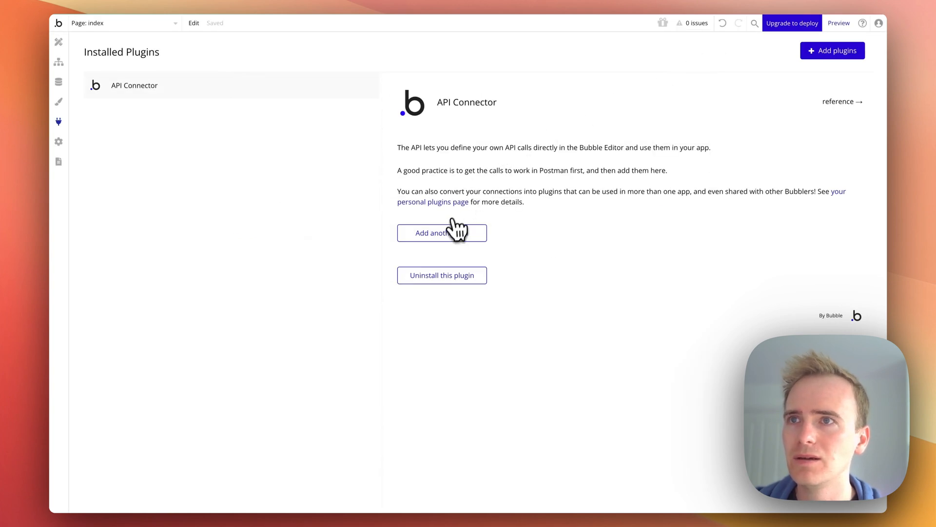
Add a new API named OpenAI and set its authentication to Private key in header
{"action": "left_click", "coordinate": [460, 237]}
{"action": "triple_click", "coordinate": [473, 237]}
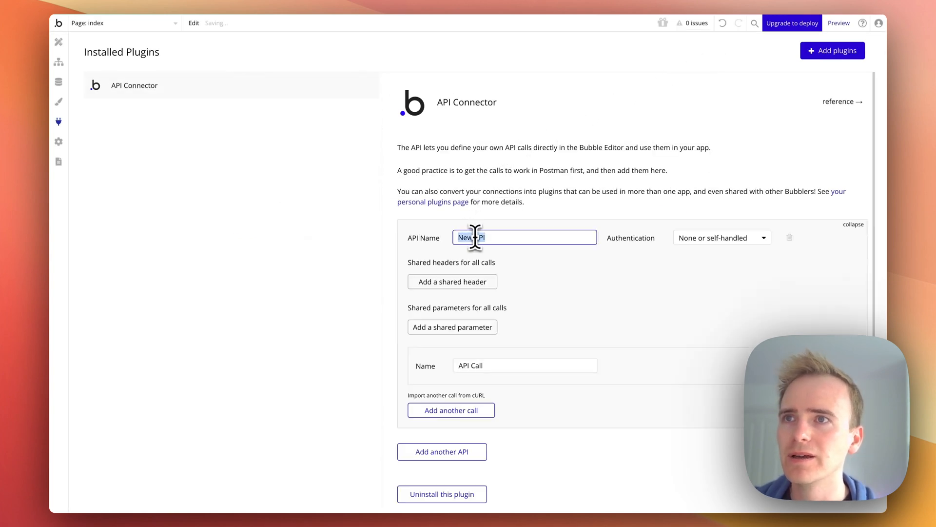
{"action": "type", "text": "Geena"}
{"action": "key", "text": "BackSpace"}
{"action": "type", "text": "AI"}
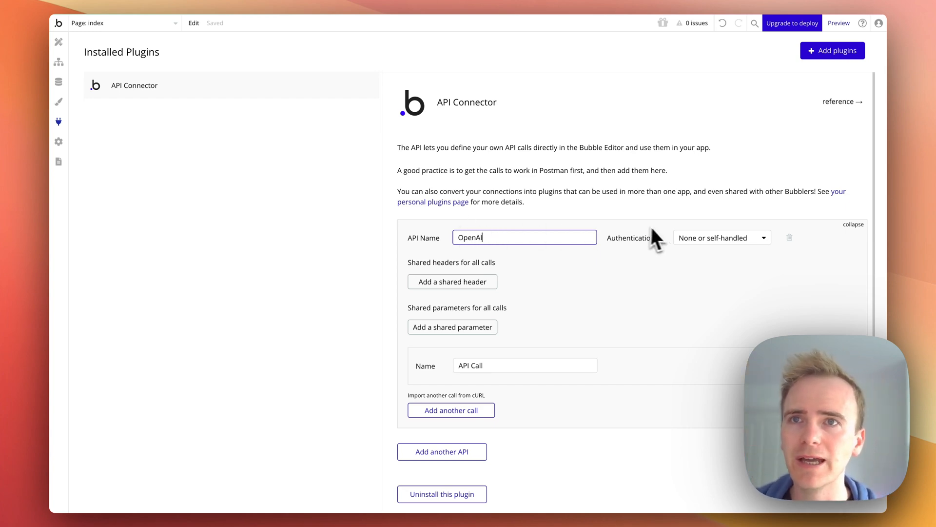
{"action": "left_click", "coordinate": [714, 238]}
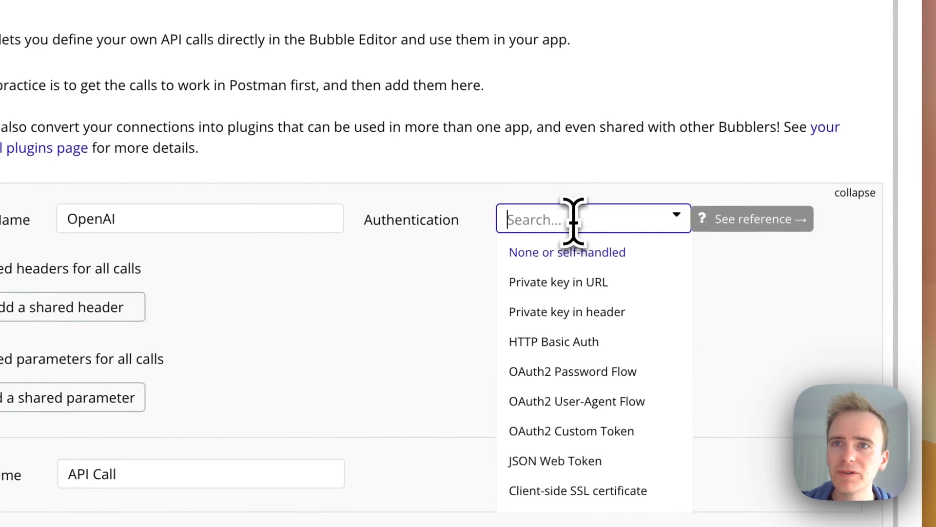
{"action": "left_click", "coordinate": [603, 314]}
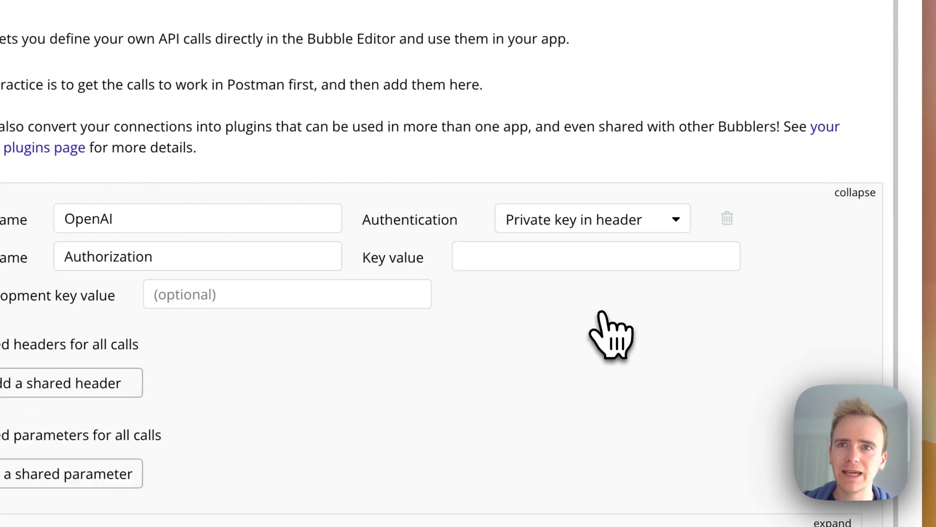
{"action": "left_click", "coordinate": [535, 264]}
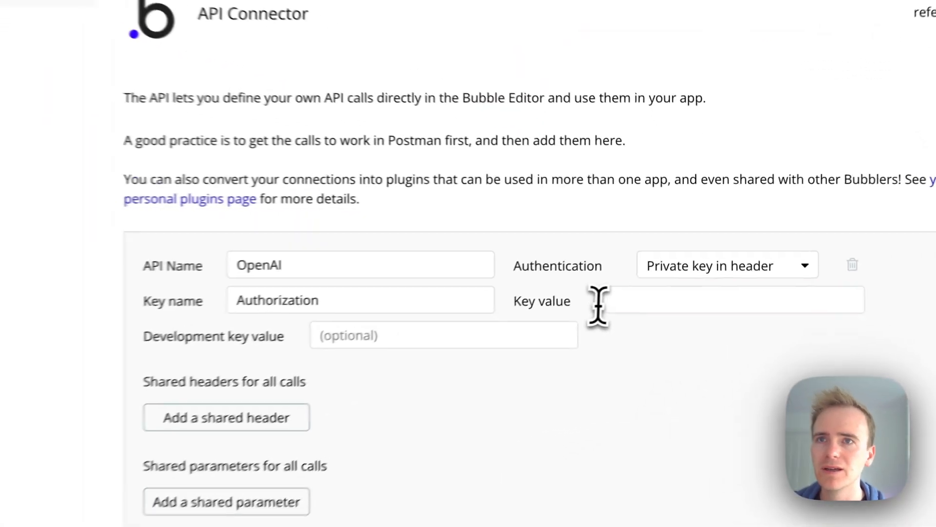
Enter the key value as Bearer followed by the pasted OpenAI API key
{"action": "left_click", "coordinate": [657, 256]}
{"action": "type", "text": "B"}
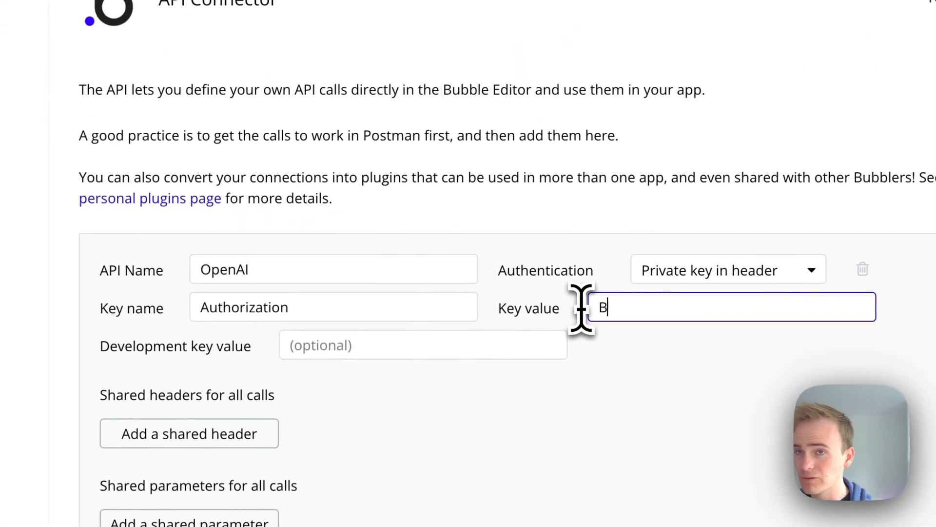
{"action": "type", "text": "earer"}
{"action": "key", "text": "ctrl+v"}
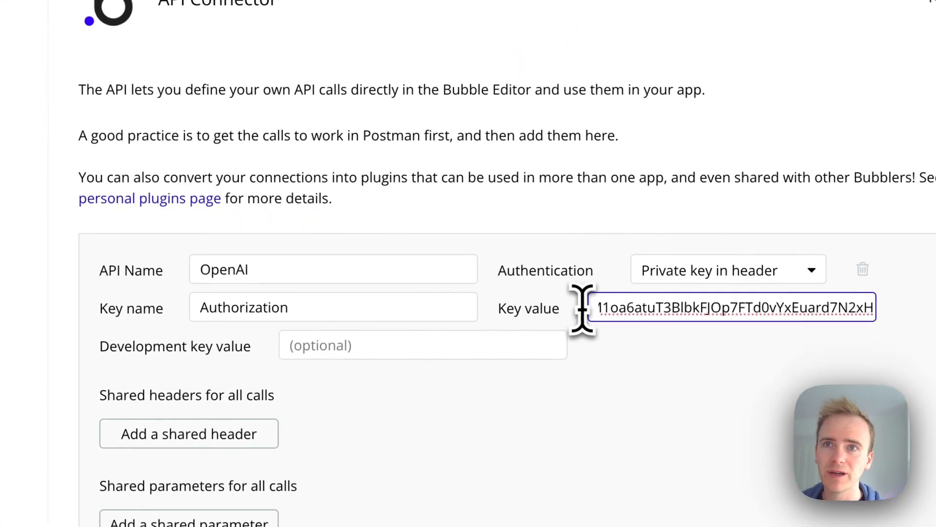
{"action": "left_click_drag", "start_coordinate": [656, 309], "coordinate": [296, 115]}
{"action": "left_click", "coordinate": [701, 453]}
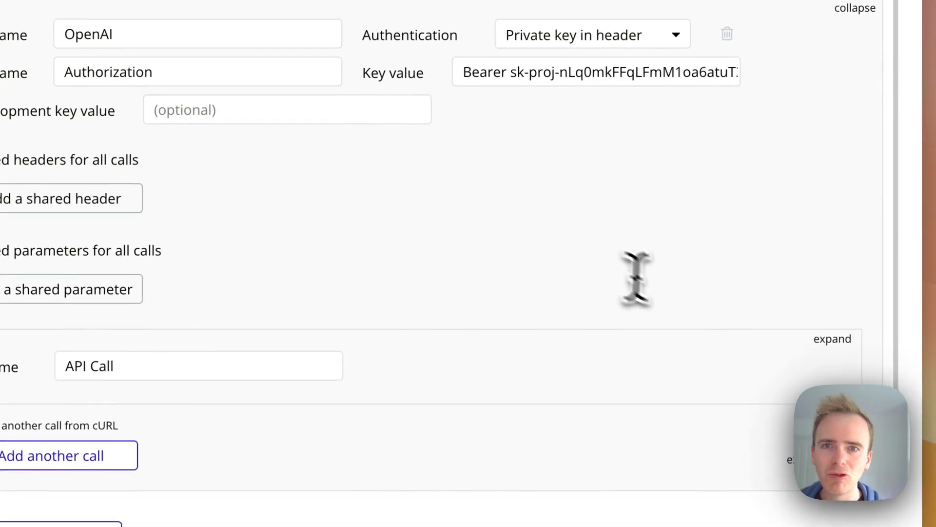
{"action": "left_click", "coordinate": [831, 338]}
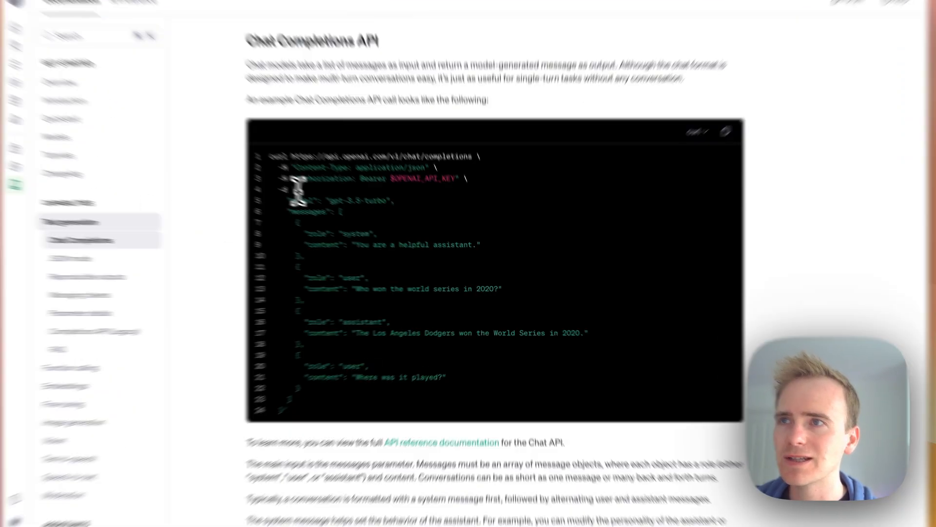
{"action": "left_click_drag", "start_coordinate": [317, 200], "coordinate": [322, 269]}
{"action": "left_click_drag", "start_coordinate": [164, 142], "coordinate": [245, 431]}
{"action": "left_click", "coordinate": [245, 427]}
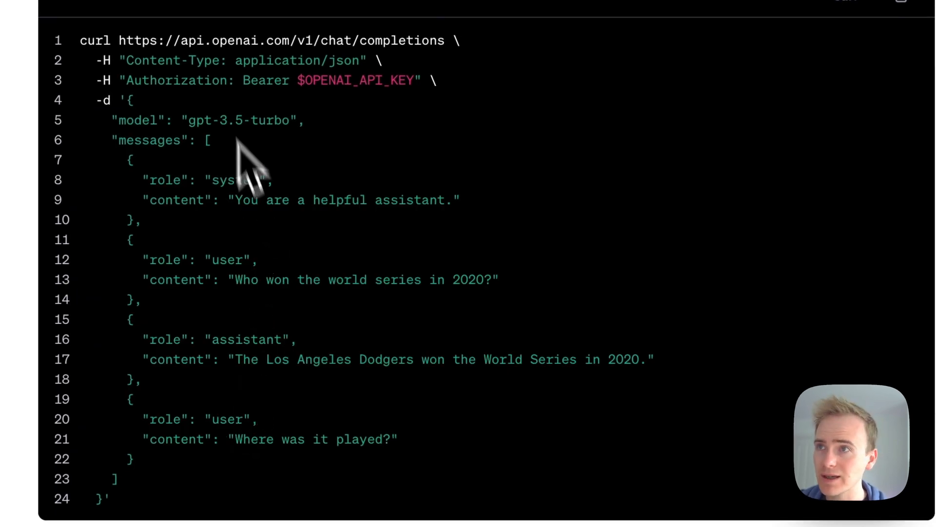
{"action": "left_click_drag", "start_coordinate": [123, 57], "coordinate": [226, 68]}
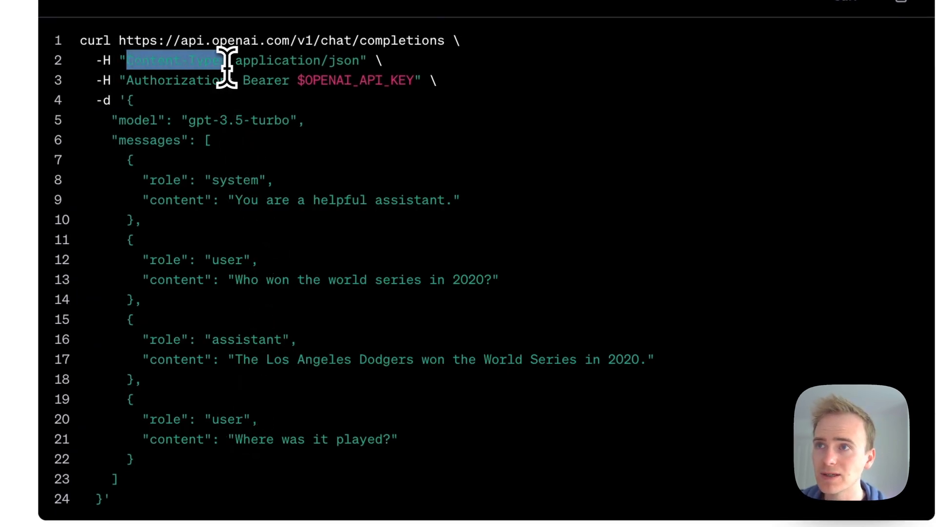
{"action": "left_click", "coordinate": [220, 68]}
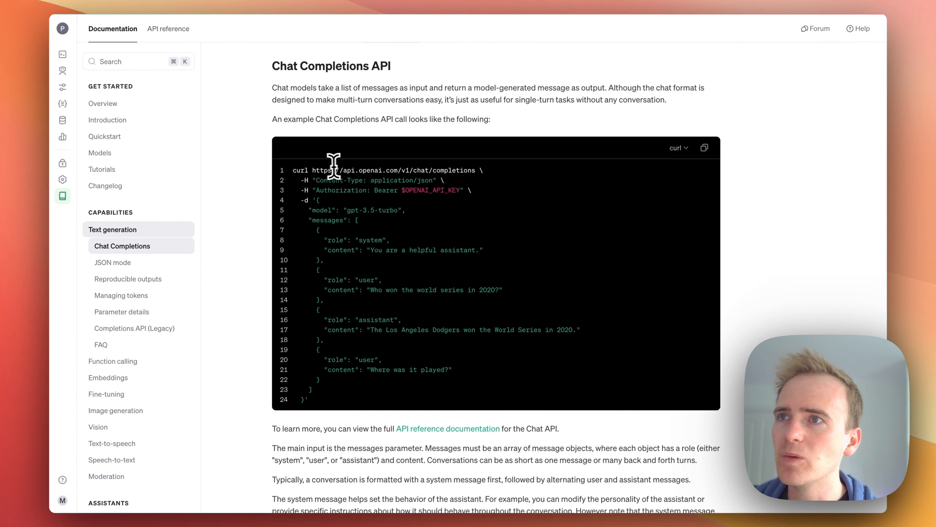
{"action": "left_click_drag", "start_coordinate": [312, 170], "coordinate": [476, 170]}
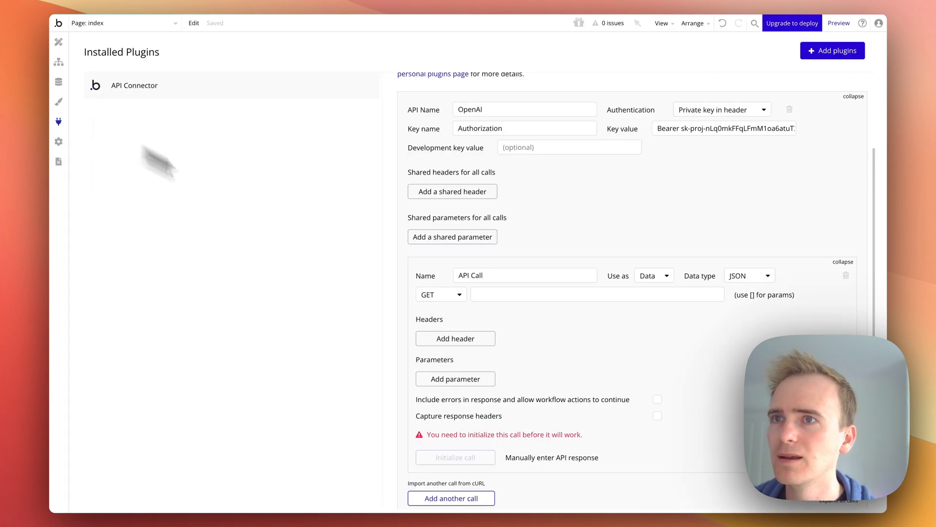
{"action": "left_click", "coordinate": [502, 291]}
{"action": "type", "text": "https://api.openai.com/v1/chat/completions"}
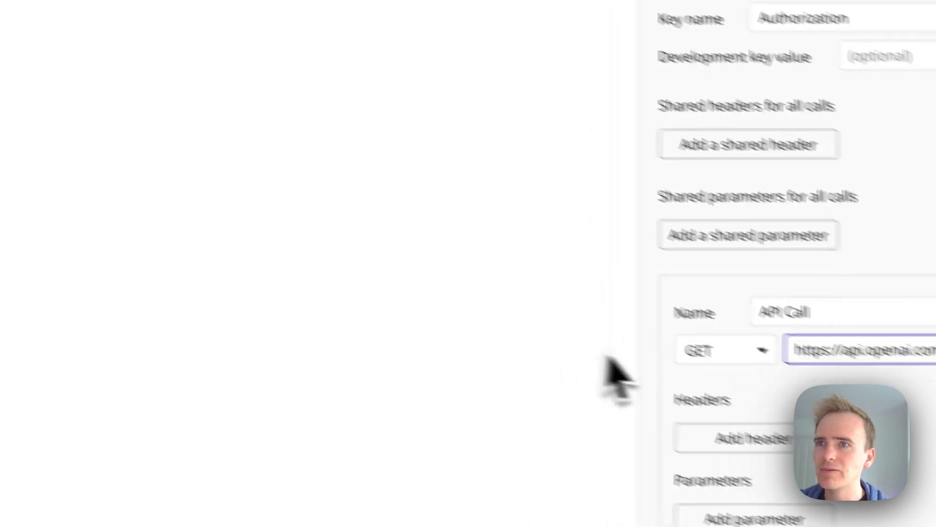
{"action": "left_click", "coordinate": [429, 294]}
{"action": "left_click", "coordinate": [597, 367]}
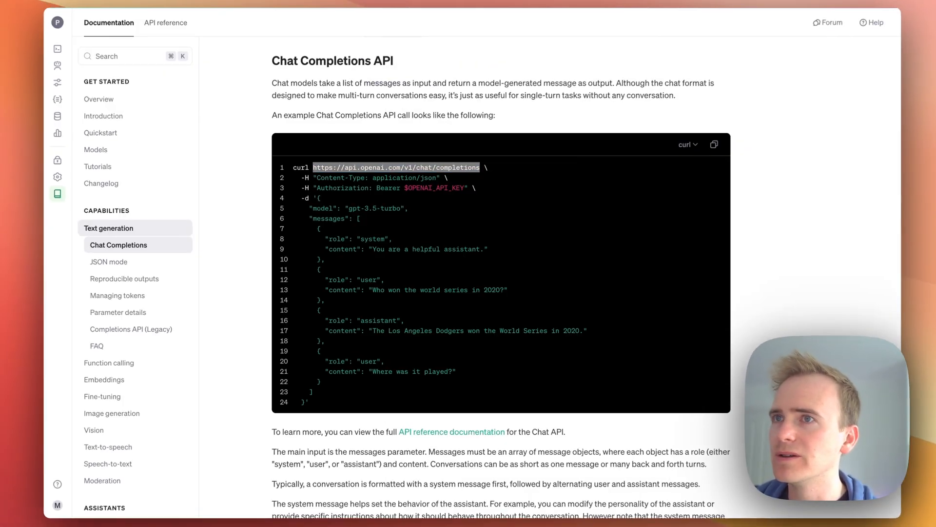
Copy the example JSON data from the Chat Completions docs and paste it into the call's body
{"action": "left_click", "coordinate": [311, 192]}
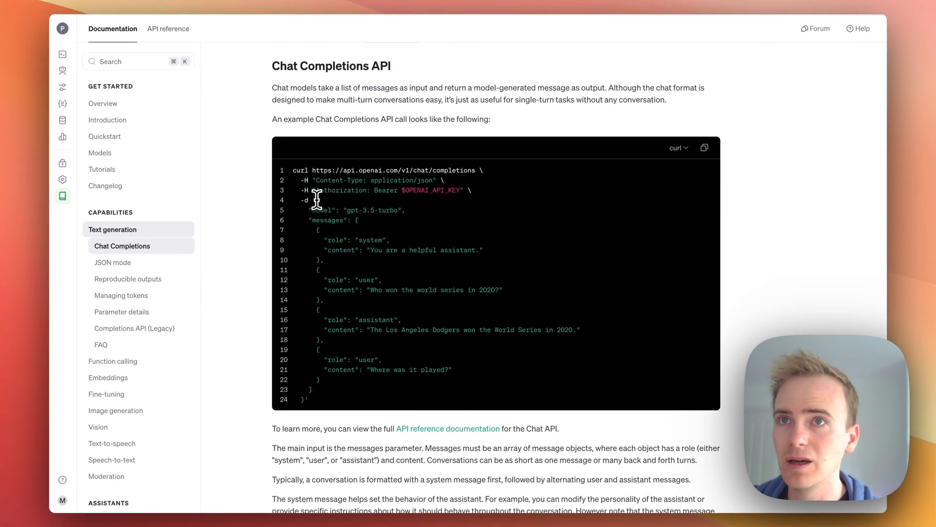
{"action": "scroll", "coordinate": [321, 199], "scroll_direction": "up", "scroll_amount": 1}
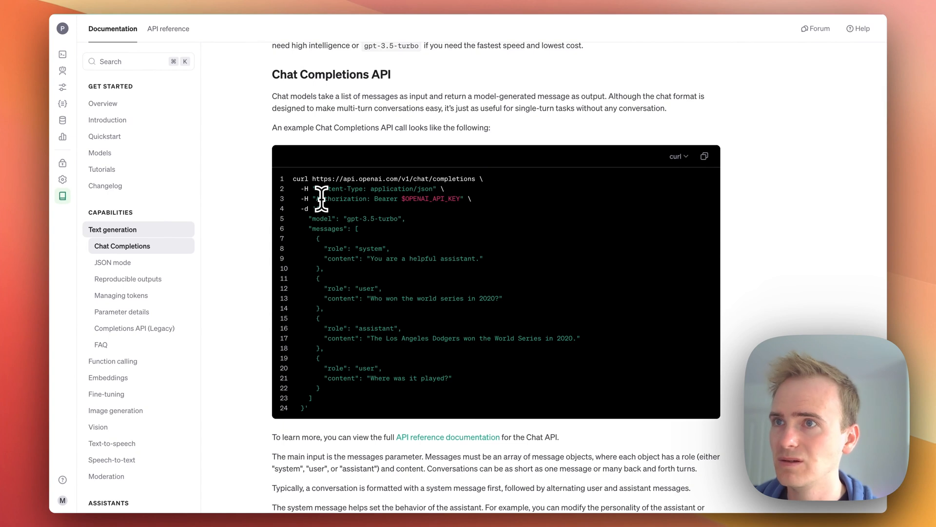
{"action": "scroll", "coordinate": [321, 198], "scroll_direction": "up", "scroll_amount": 1}
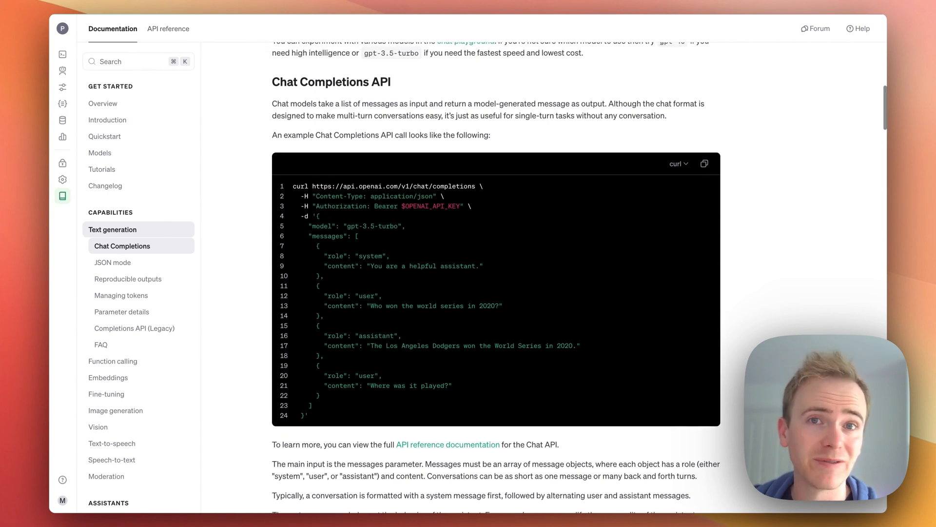
{"action": "scroll", "coordinate": [321, 199], "scroll_direction": "down", "scroll_amount": 1}
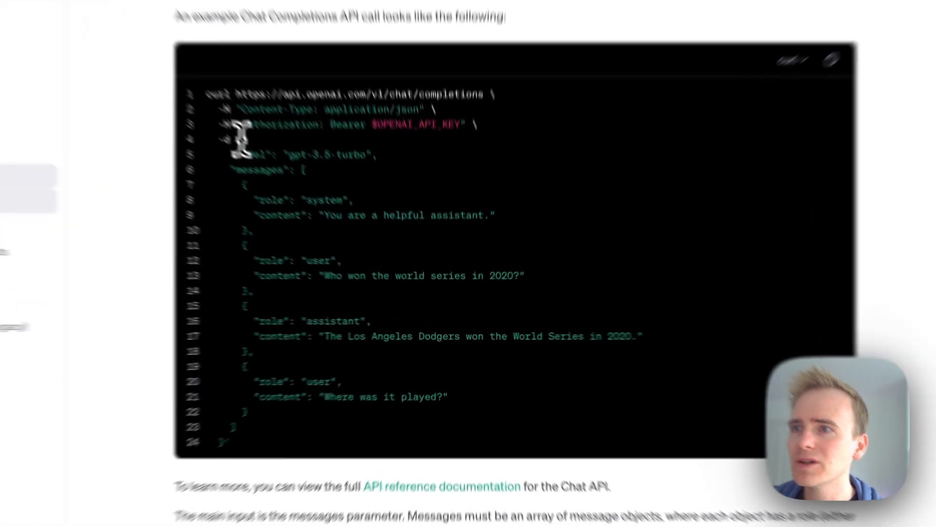
{"action": "left_click_drag", "start_coordinate": [316, 205], "coordinate": [306, 400]}
{"action": "left_click_drag", "start_coordinate": [154, 469], "coordinate": [220, 502]}
{"action": "key", "text": "super+c"}
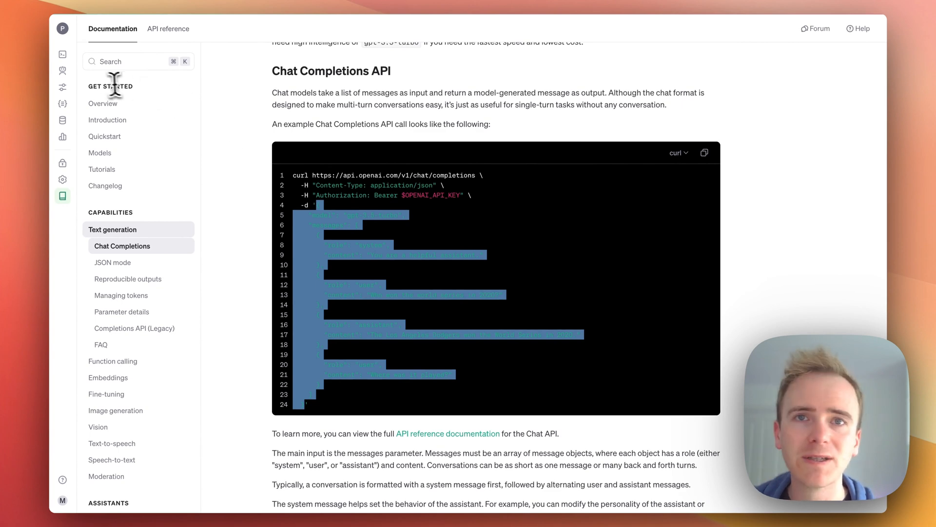
{"action": "left_click", "coordinate": [14, 77]}
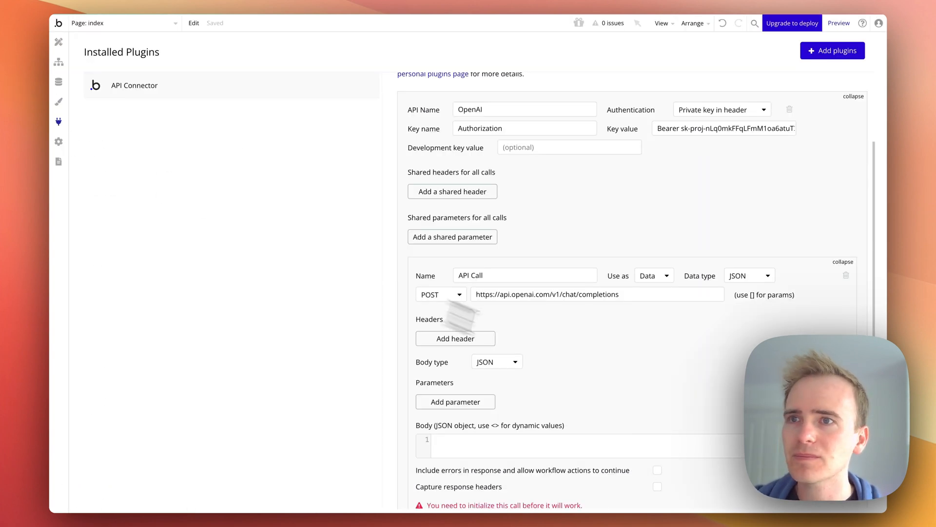
{"action": "scroll", "coordinate": [600, 368], "scroll_direction": "down", "scroll_amount": 2}
{"action": "left_click", "coordinate": [509, 353]}
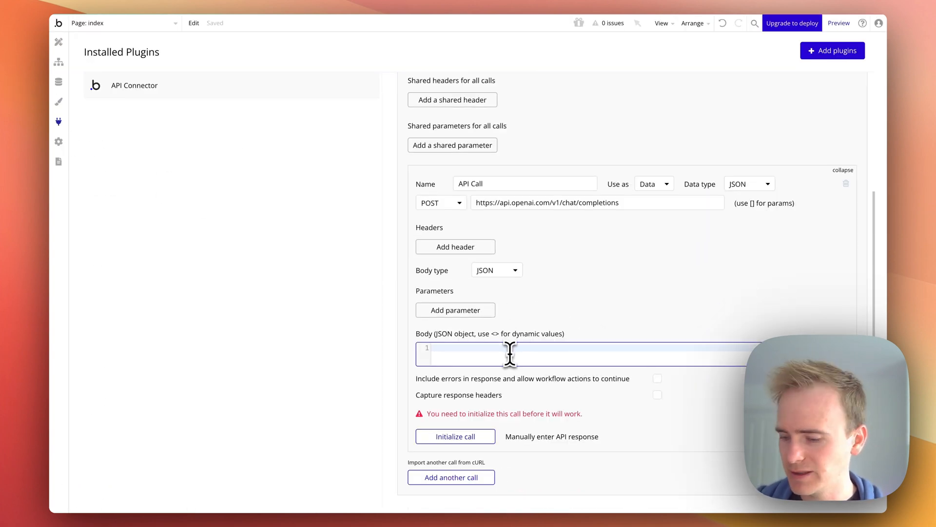
{"action": "key", "text": "super+v"}
{"action": "left_click", "coordinate": [535, 368]}
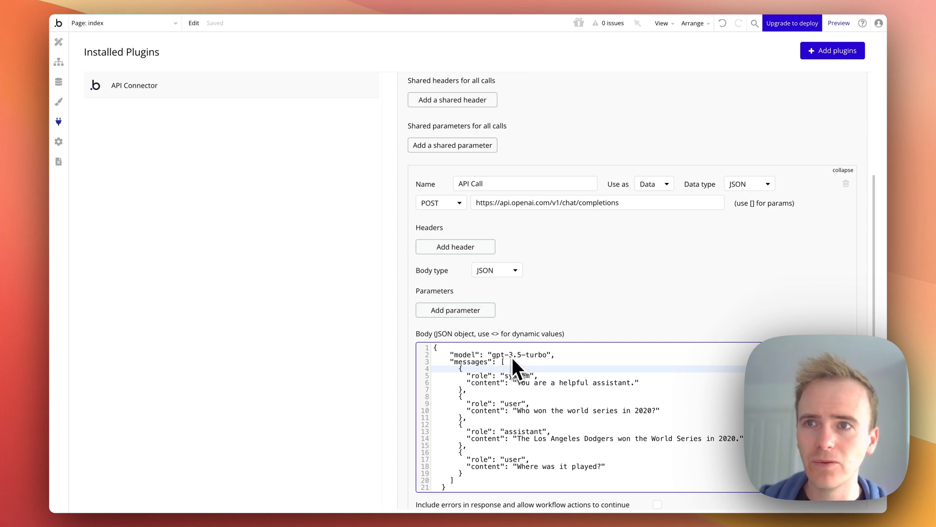
Copy the gpt-4o model name from the OpenAI Models docs and replace gpt-3.5-turbo with it in the call body
{"action": "left_click", "coordinate": [13, 151]}
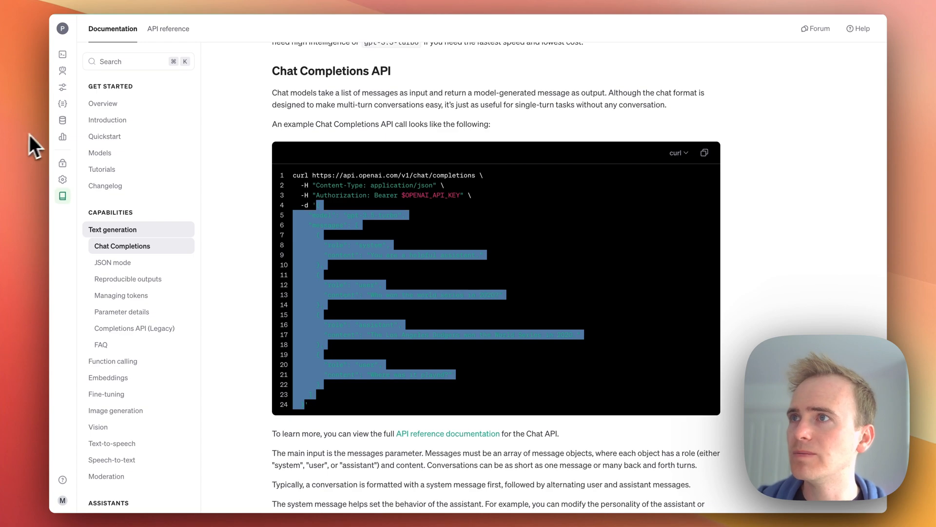
{"action": "left_click", "coordinate": [125, 153]}
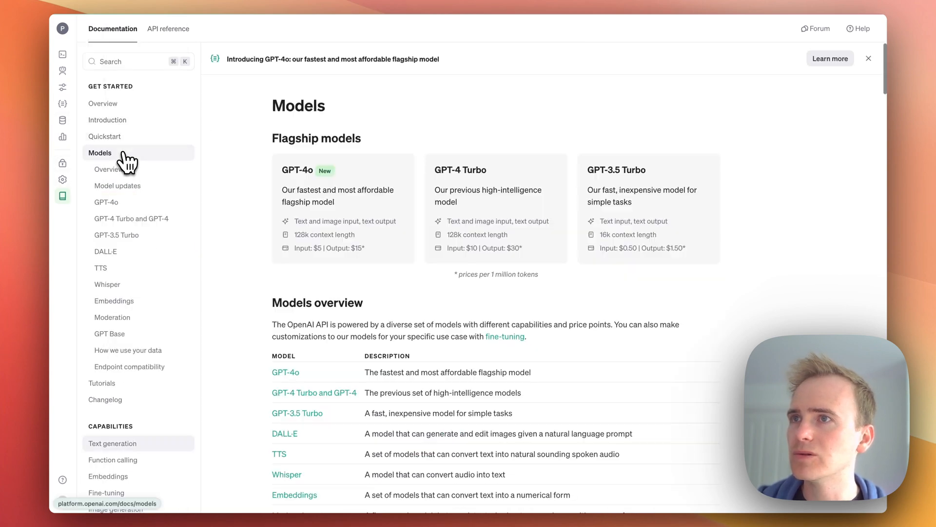
{"action": "left_click", "coordinate": [380, 207]}
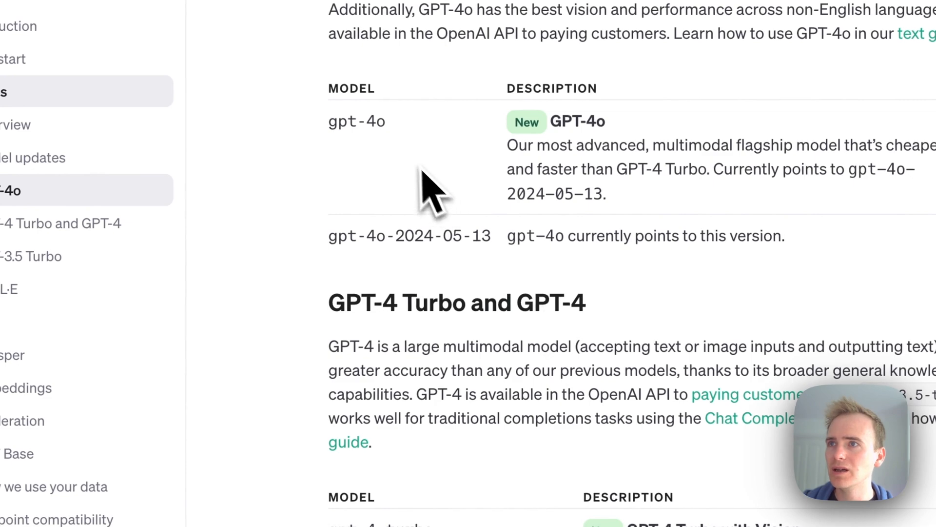
{"action": "left_click_drag", "start_coordinate": [386, 122], "coordinate": [334, 126]}
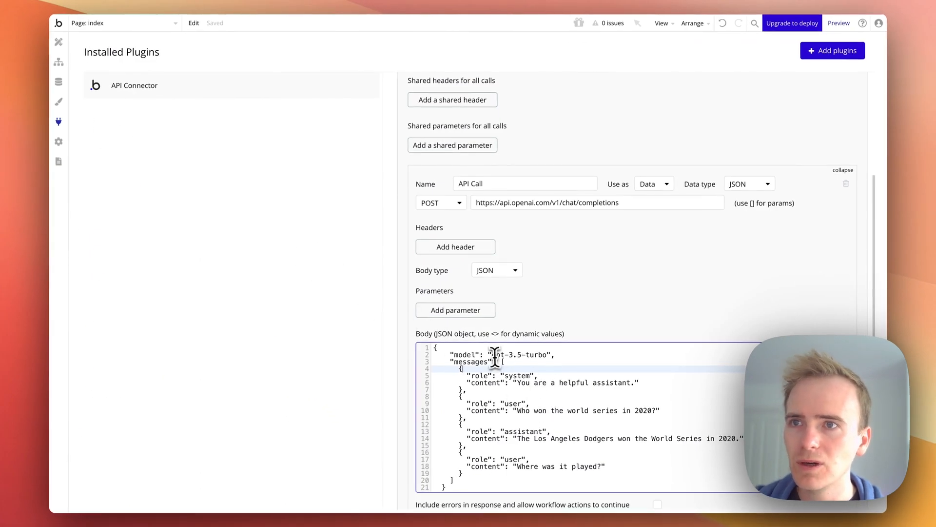
{"action": "left_click_drag", "start_coordinate": [495, 355], "coordinate": [547, 359]}
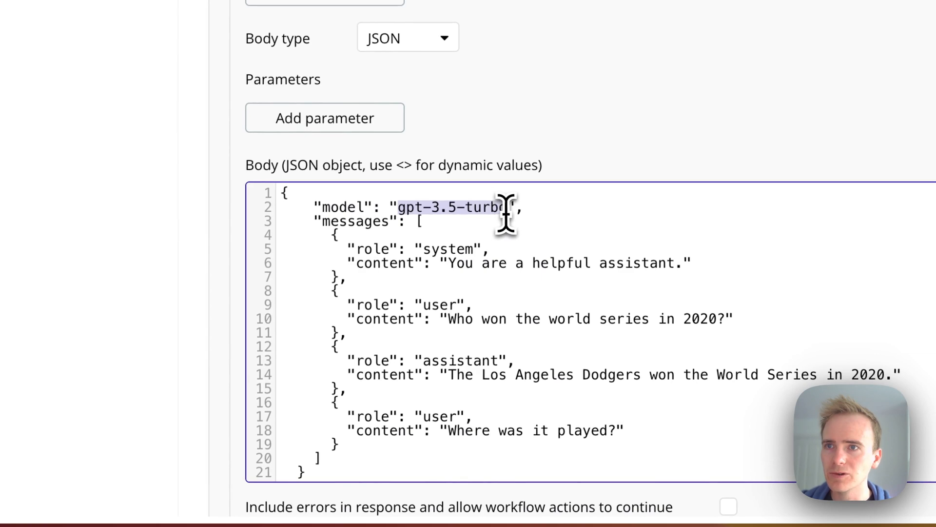
{"action": "type", "text": "gpt-4o"}
Delete every example message in the body except the first system message, removing its trailing comma
{"action": "left_click", "coordinate": [561, 109]}
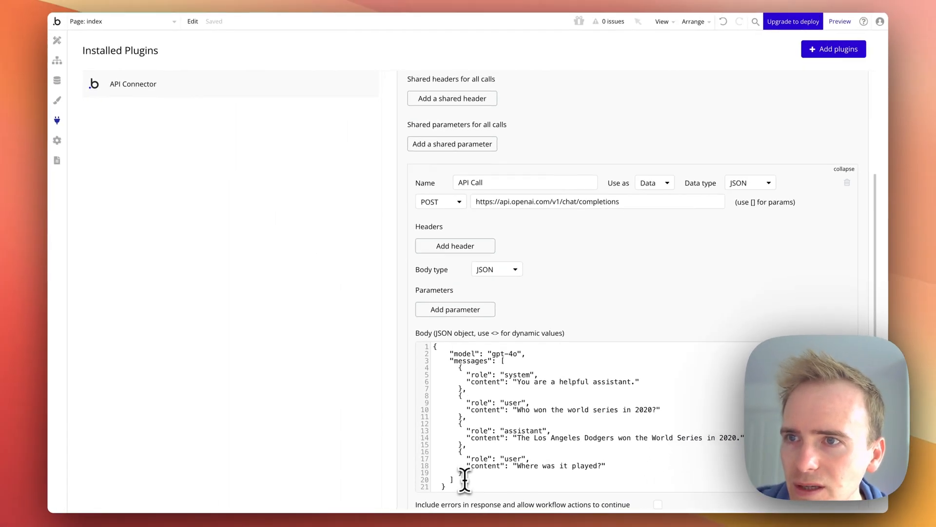
{"action": "left_click_drag", "start_coordinate": [465, 474], "coordinate": [466, 416]}
{"action": "left_click", "coordinate": [467, 413]}
{"action": "left_click", "coordinate": [479, 382]}
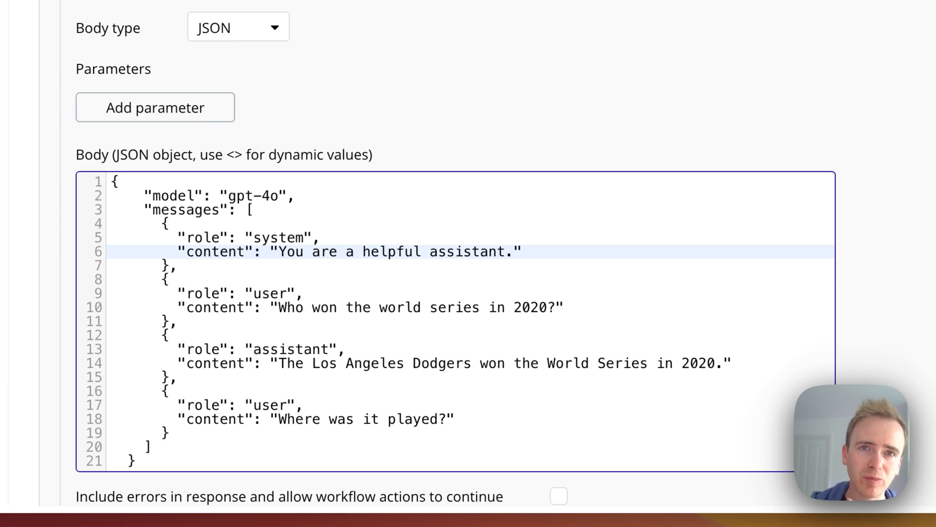
{"action": "left_click", "coordinate": [262, 307]}
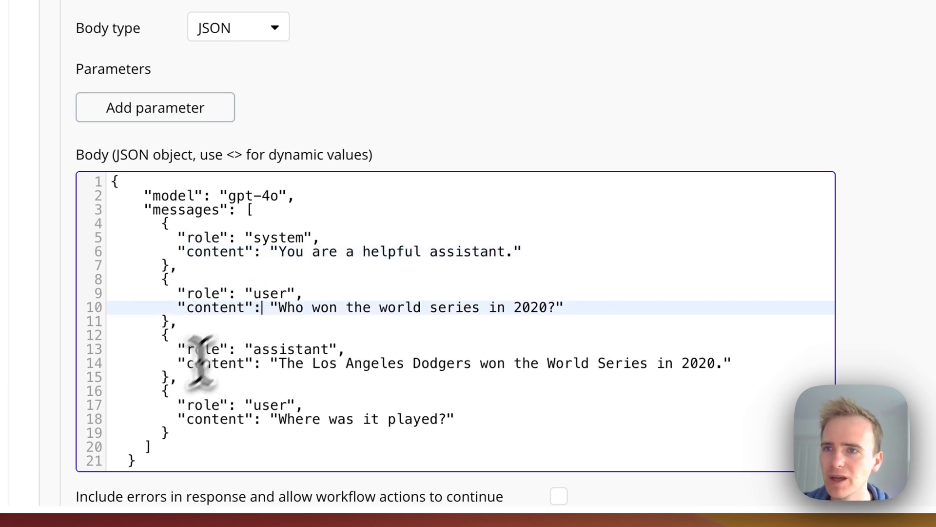
{"action": "left_click_drag", "start_coordinate": [172, 435], "coordinate": [159, 274]}
{"action": "key", "text": "BackSpace"}
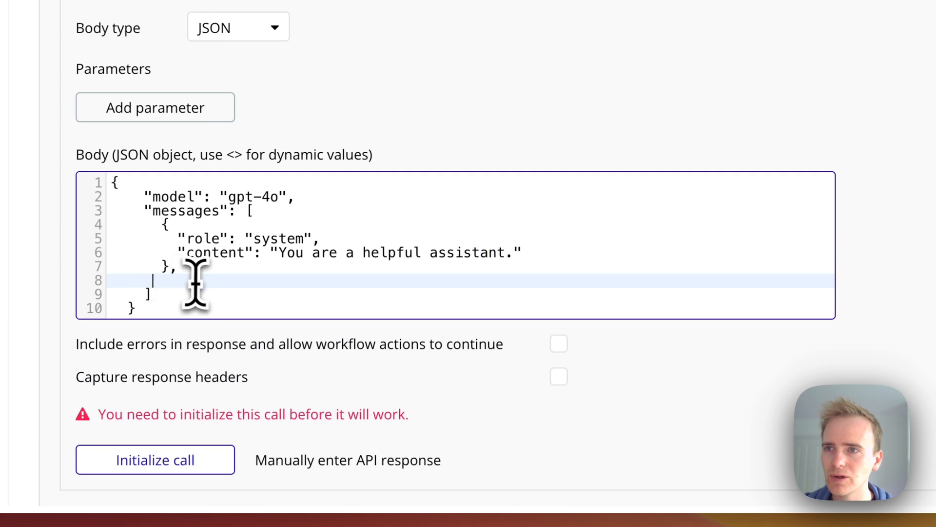
{"action": "left_click", "coordinate": [189, 267]}
{"action": "key", "text": "BackSpace"}
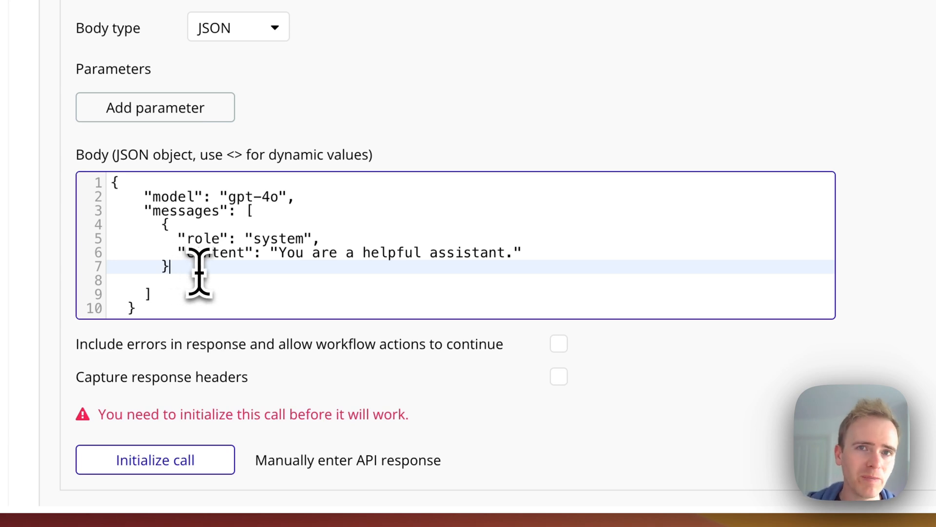
Change the remaining message's role to user and its content to What is todays date?
{"action": "double_click", "coordinate": [269, 238]}
{"action": "type", "text": "user"}
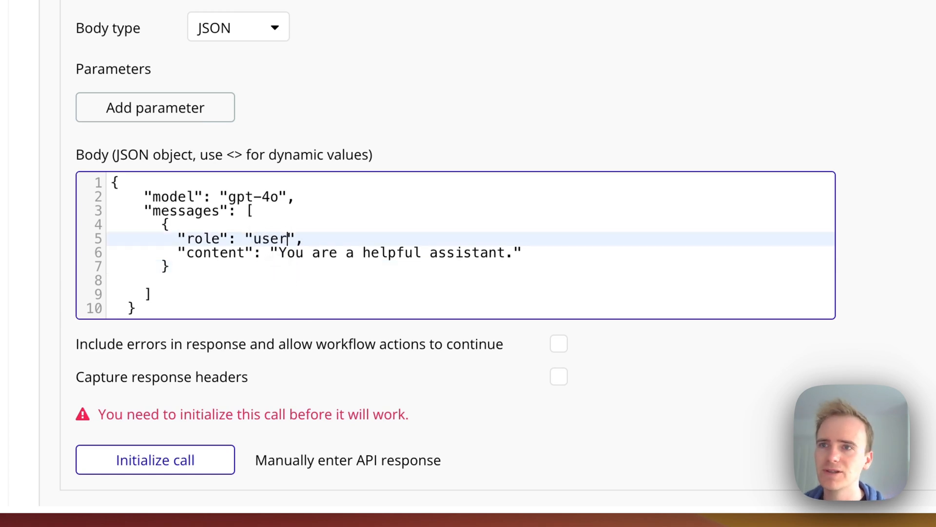
{"action": "left_click", "coordinate": [280, 254]}
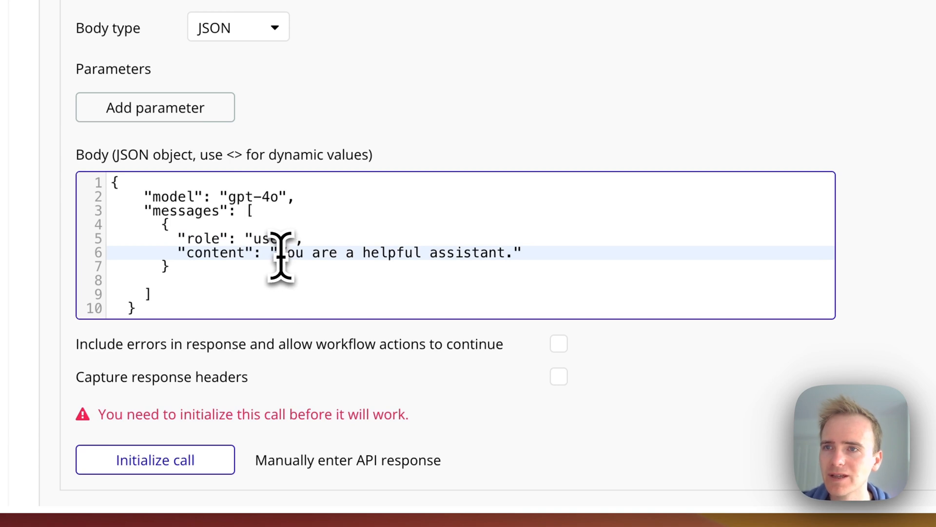
{"action": "left_click_drag", "start_coordinate": [279, 253], "coordinate": [511, 253]}
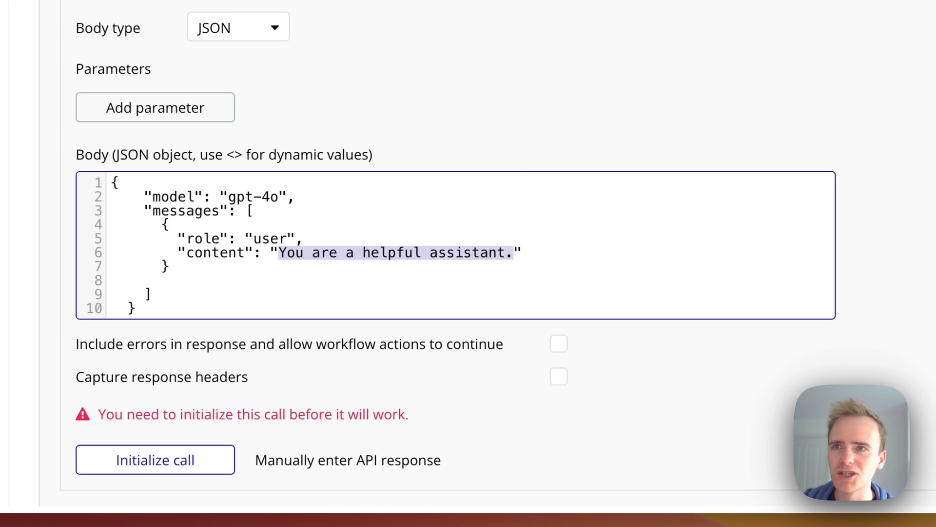
{"action": "type", "text": "What is todays date?"}
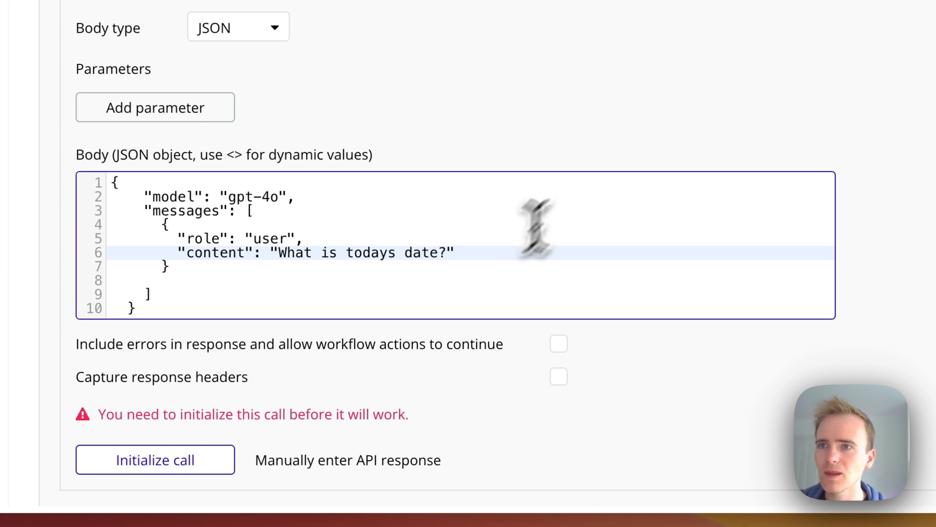
{"action": "left_click", "coordinate": [696, 69]}
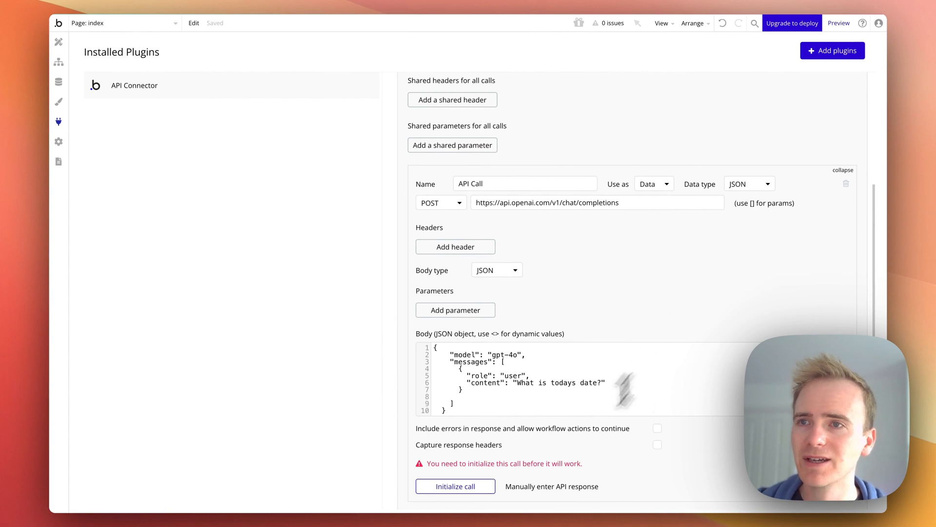
Initialize the call, inspect the raw response data, and save the returned values
{"action": "left_click", "coordinate": [455, 486]}
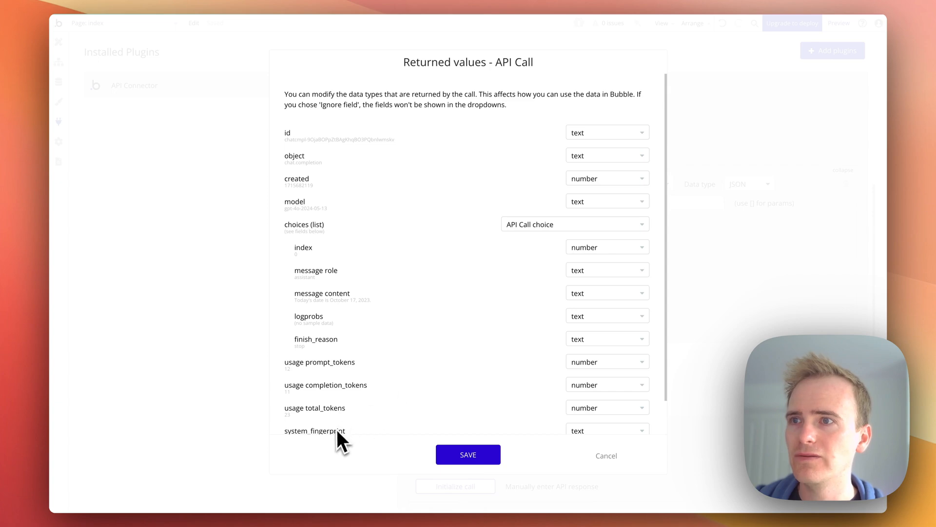
{"action": "scroll", "coordinate": [346, 419], "scroll_direction": "down", "scroll_amount": 2}
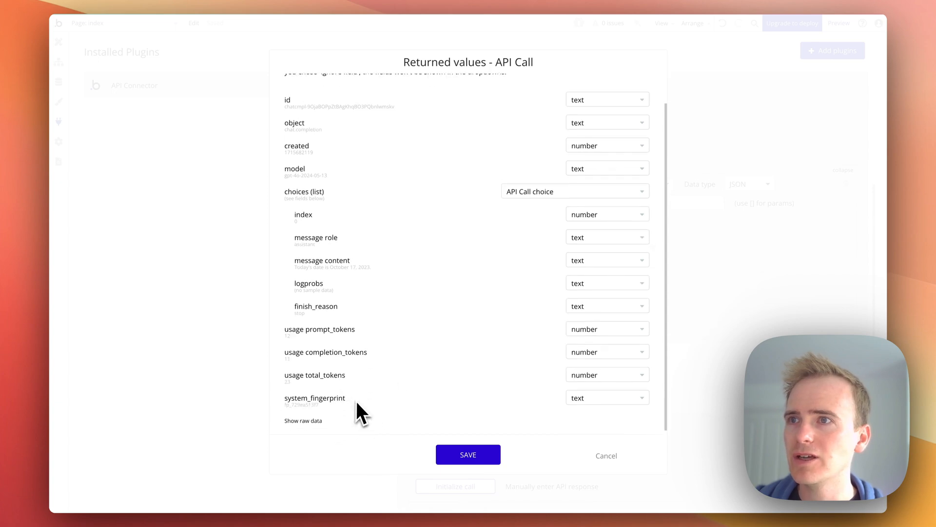
{"action": "left_click", "coordinate": [316, 416]}
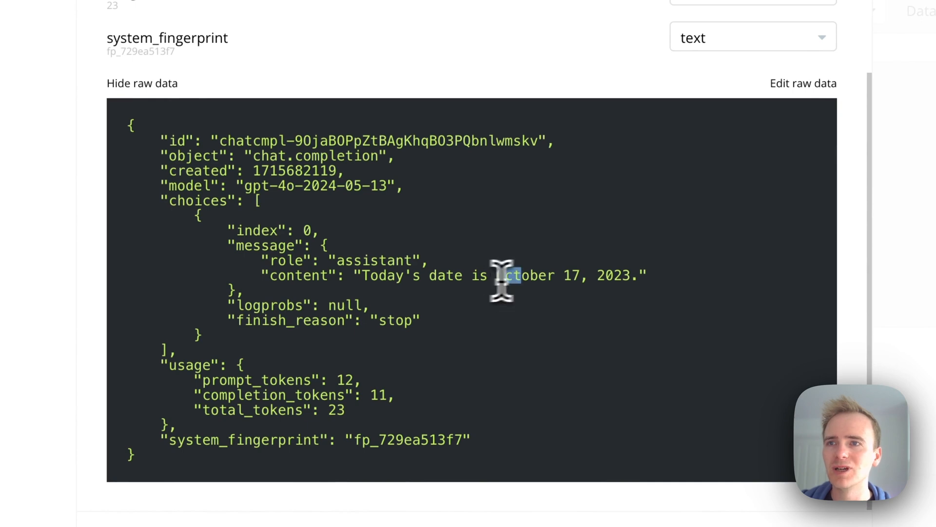
{"action": "left_click_drag", "start_coordinate": [498, 276], "coordinate": [631, 268]}
{"action": "left_click", "coordinate": [631, 267]}
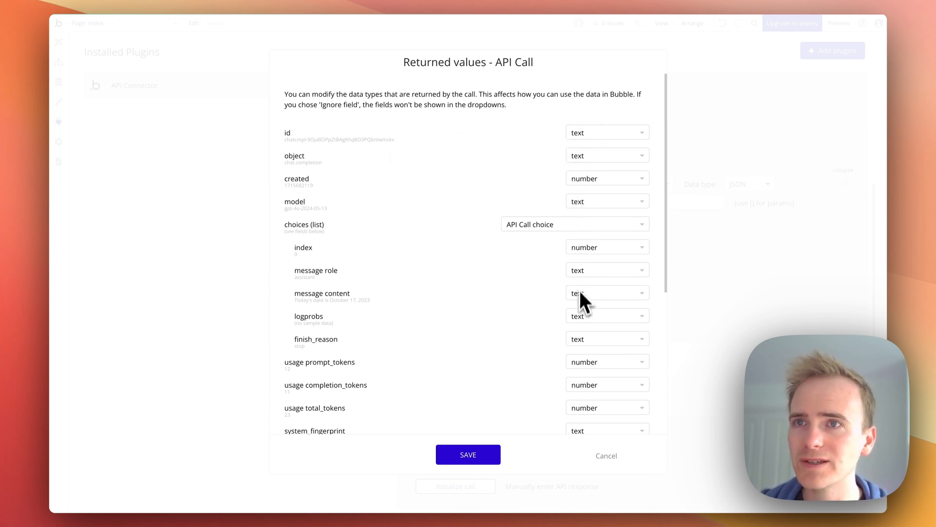
{"action": "scroll", "coordinate": [582, 275], "scroll_direction": "down", "scroll_amount": 5}
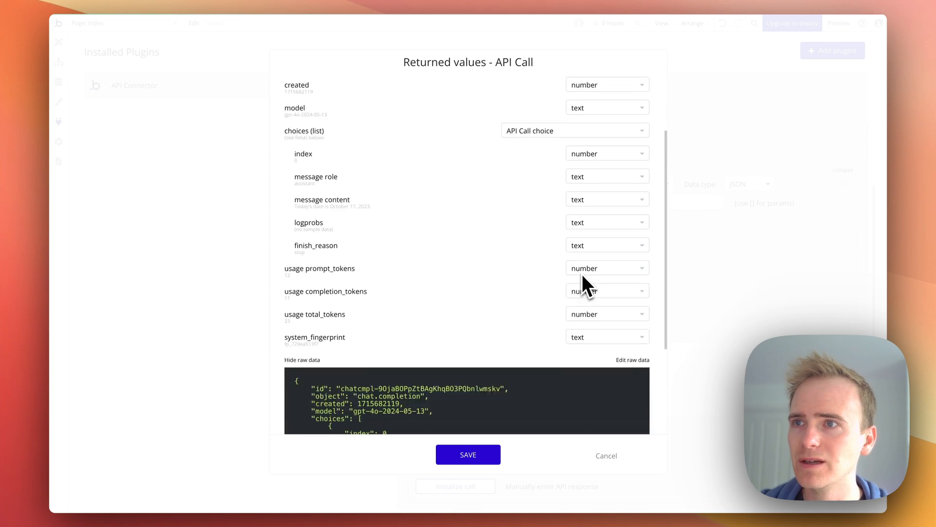
{"action": "left_click", "coordinate": [489, 458]}
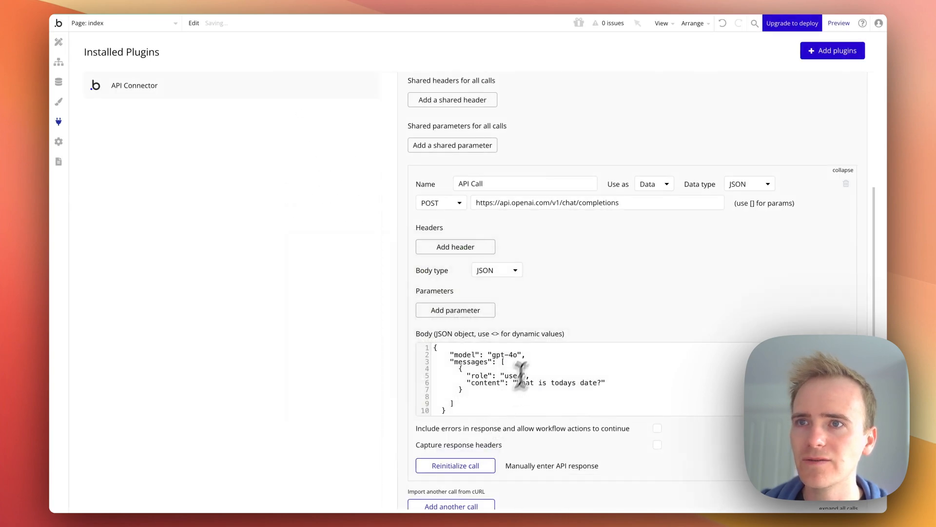
Rename the call to Send message and set it to be used as an Action
{"action": "left_click", "coordinate": [528, 184]}
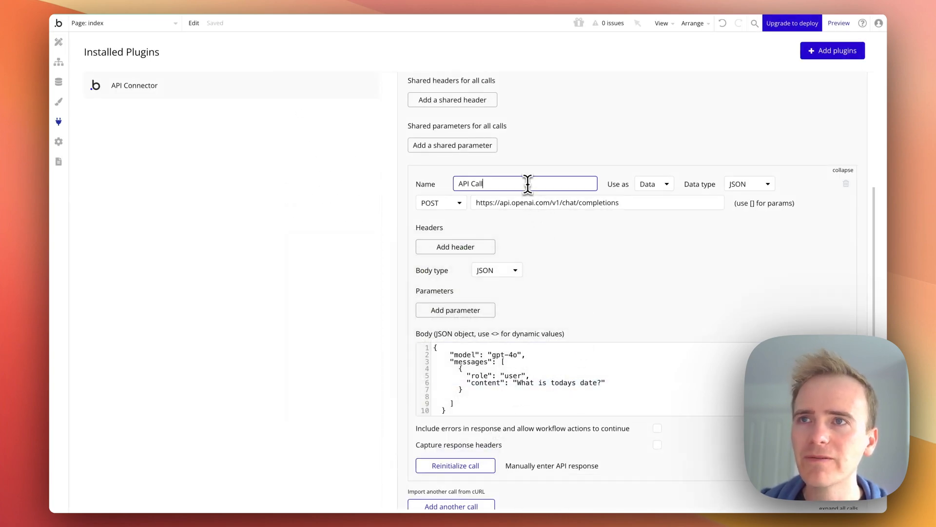
{"action": "type", "text": "Send message"}
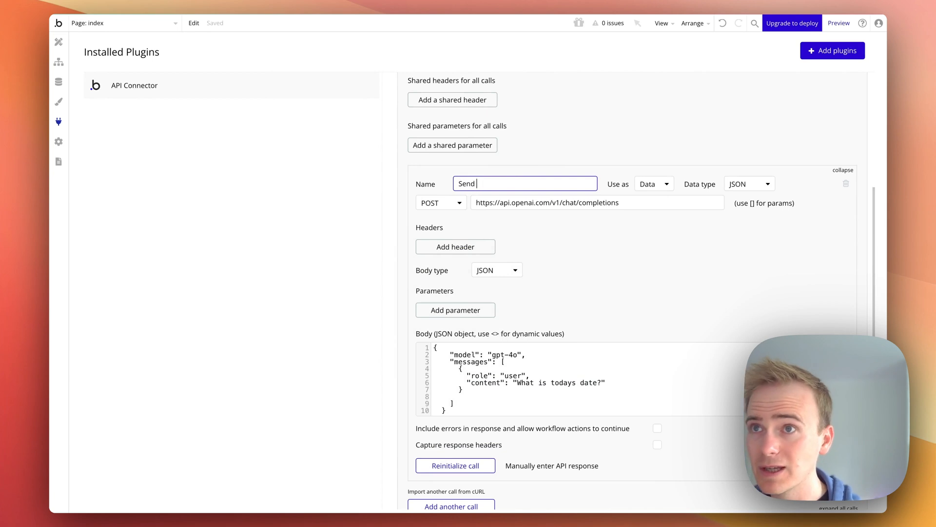
{"action": "left_click", "coordinate": [651, 185]}
{"action": "left_click", "coordinate": [654, 216]}
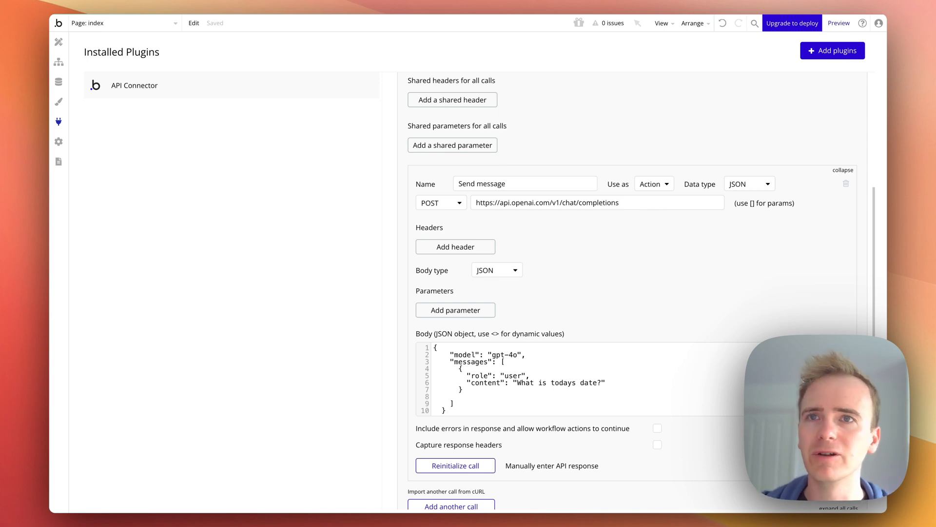
On the index page in the Design editor, draw a Repeating Group in the page's right half
{"action": "left_click", "coordinate": [58, 42]}
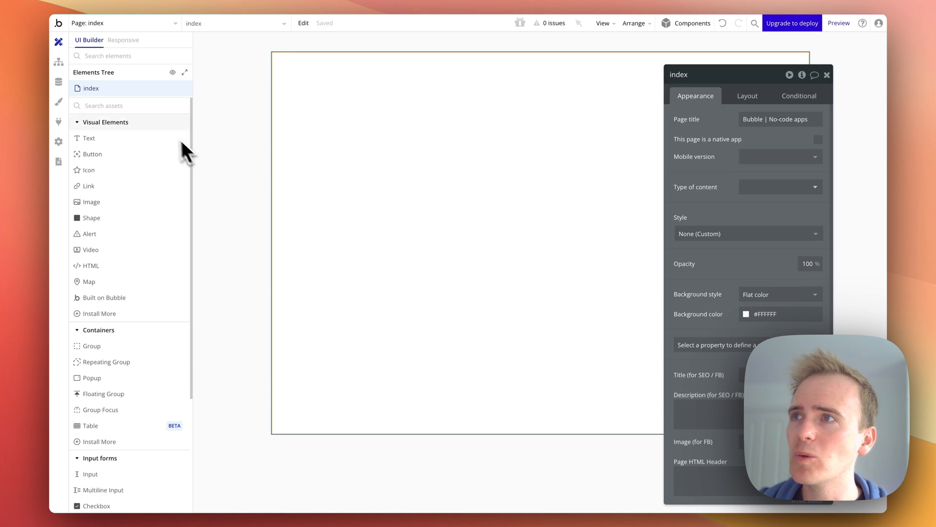
{"action": "left_click", "coordinate": [147, 105]}
{"action": "type", "text": "repeat"}
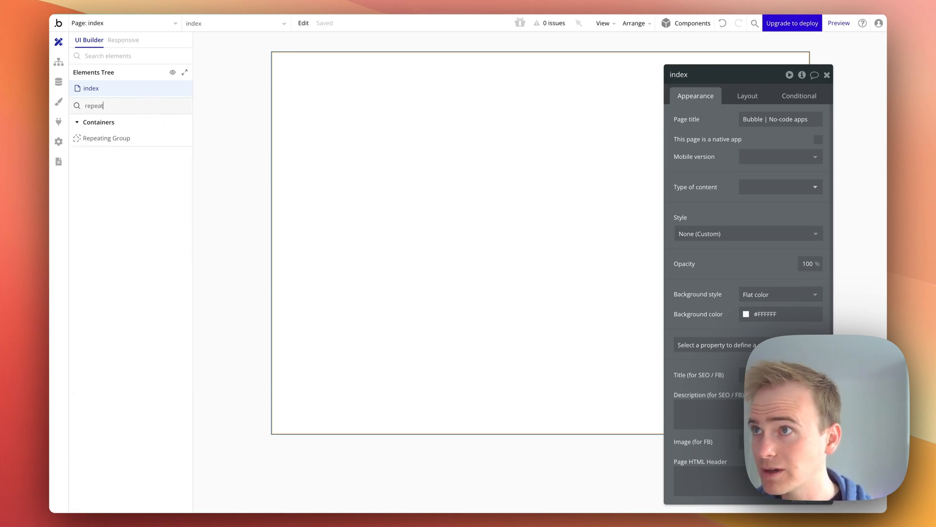
{"action": "left_click", "coordinate": [158, 142]}
{"action": "left_click_drag", "start_coordinate": [539, 117], "coordinate": [785, 386]}
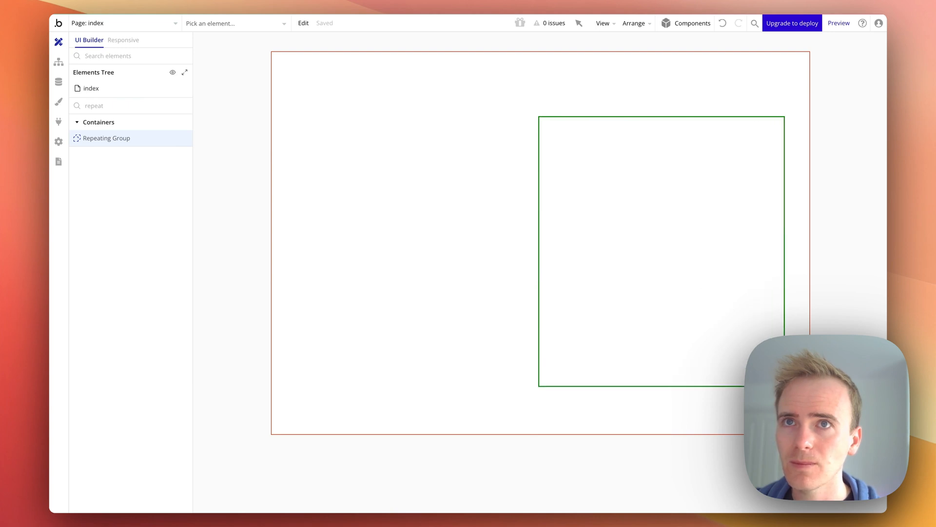
{"action": "left_click_drag", "start_coordinate": [637, 283], "coordinate": [614, 257]}
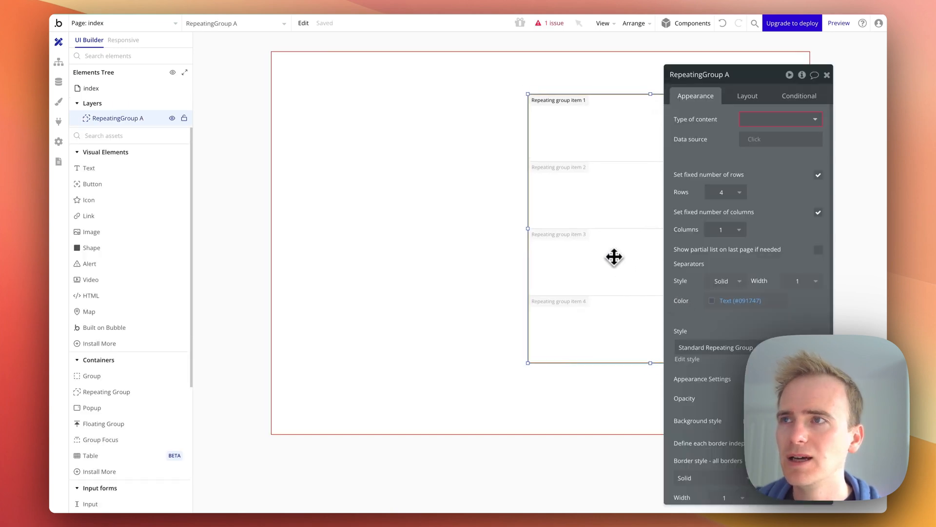
Wrap the Repeating Group in a Column container
{"action": "left_click", "coordinate": [507, 245]}
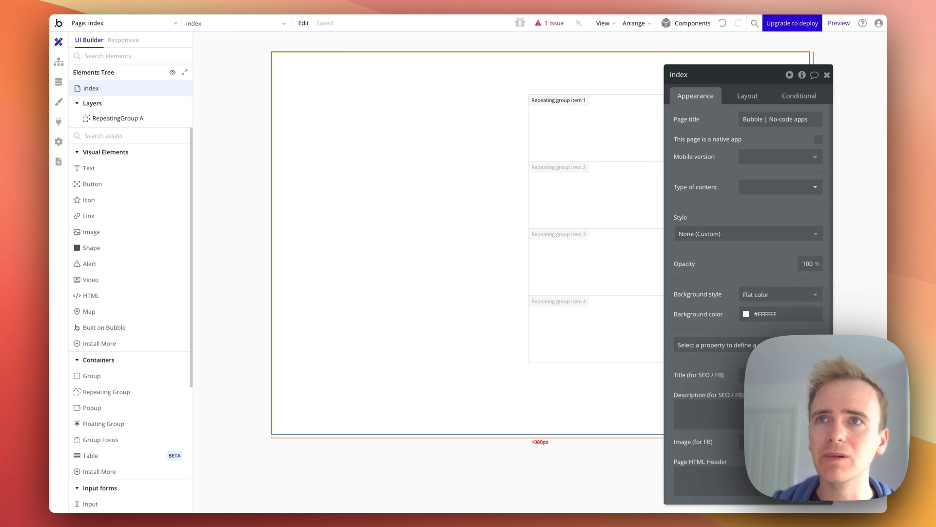
{"action": "left_click", "coordinate": [128, 391]}
{"action": "left_click", "coordinate": [637, 246]}
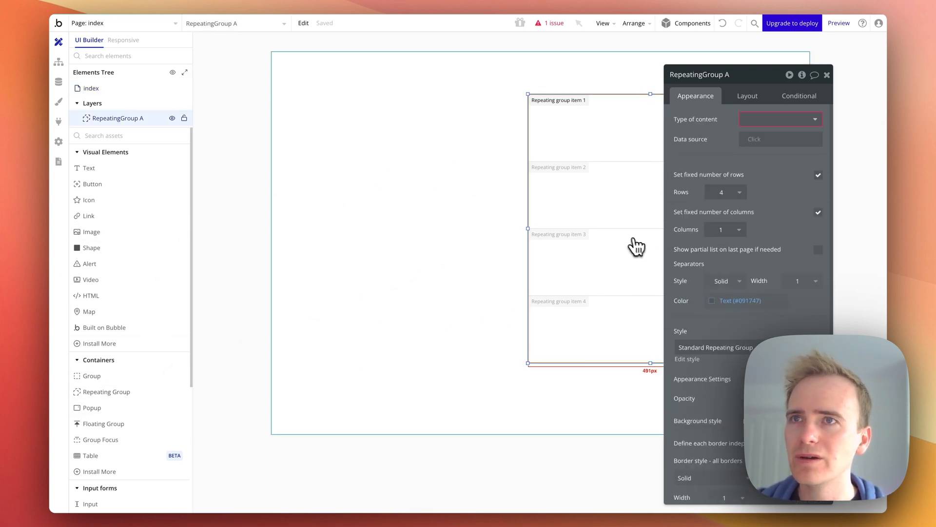
{"action": "right_click", "coordinate": [583, 180]}
{"action": "mouse_move", "coordinate": [627, 242]}
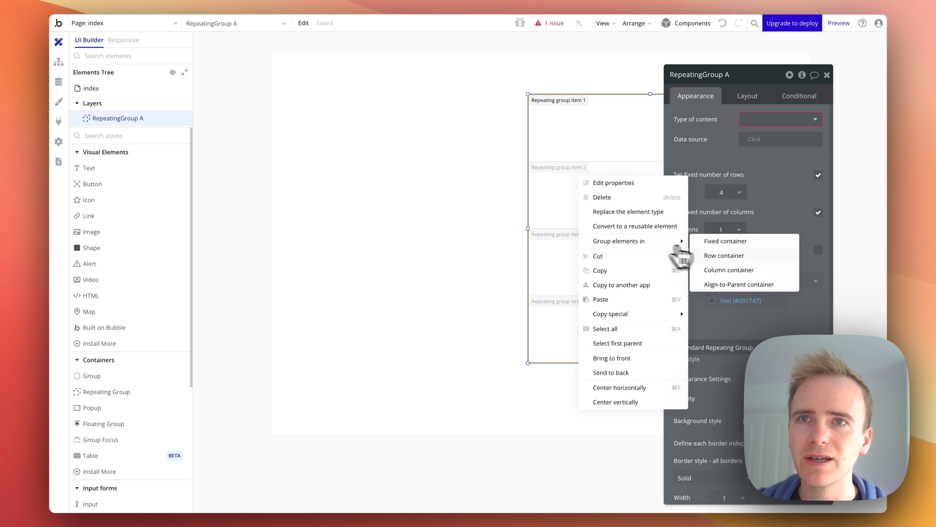
{"action": "left_click", "coordinate": [731, 270]}
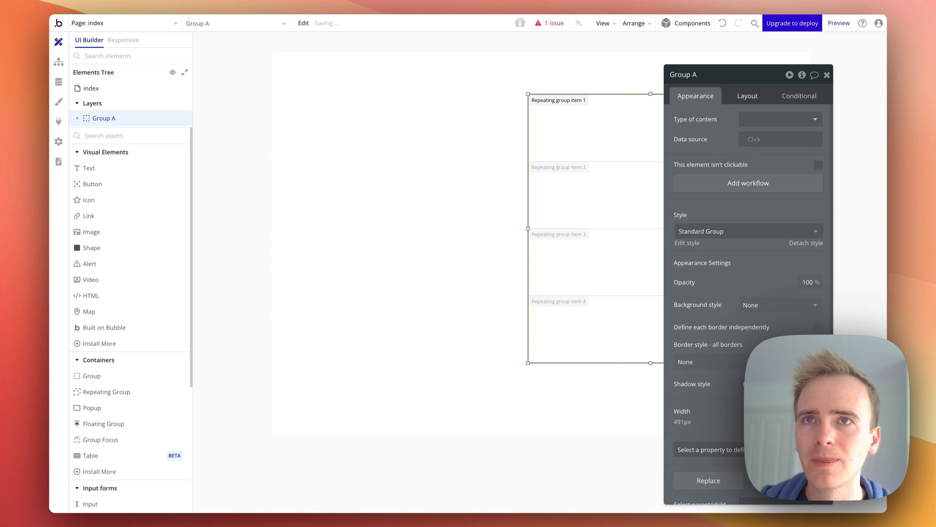
Set the index page's container layout to Column
{"action": "left_click", "coordinate": [748, 95]}
{"action": "left_click", "coordinate": [526, 223]}
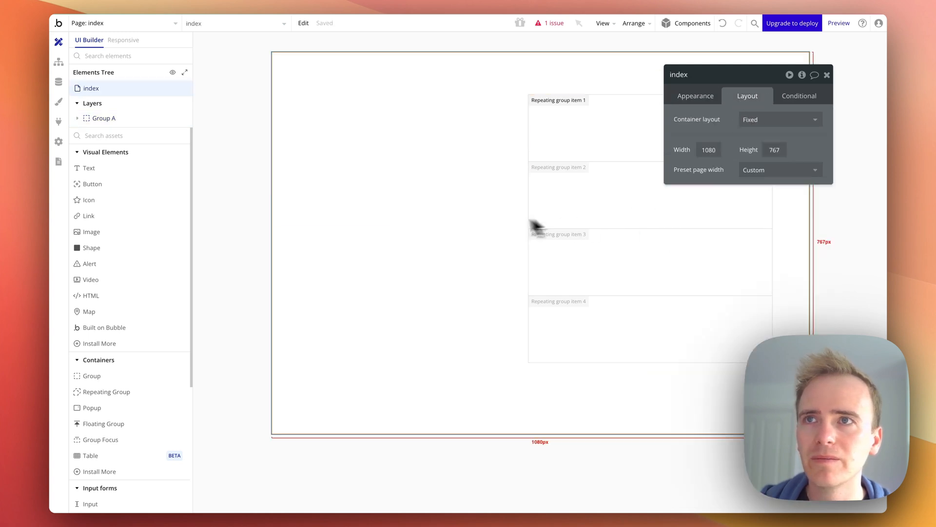
{"action": "left_click", "coordinate": [796, 122]}
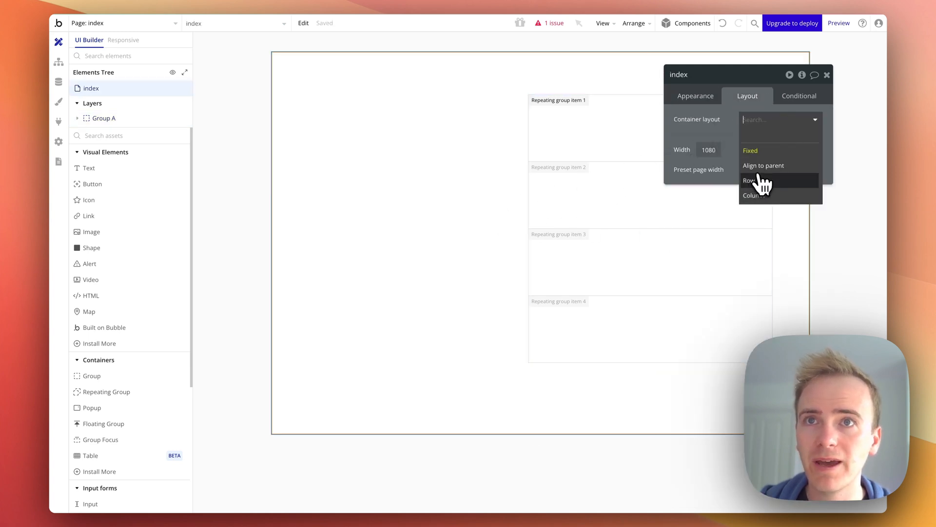
{"action": "left_click", "coordinate": [763, 197]}
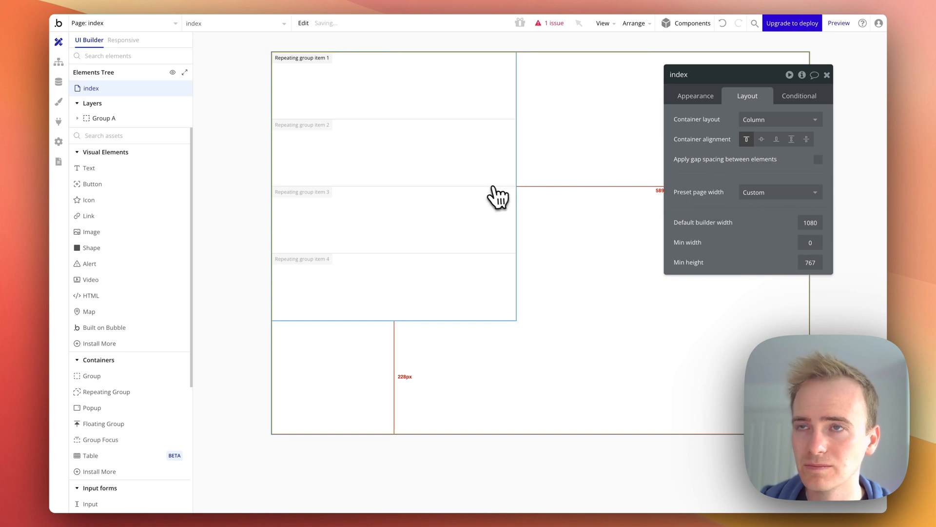
Rename the repeating group's container Group A to Body and center it horizontally
{"action": "left_click", "coordinate": [115, 119]}
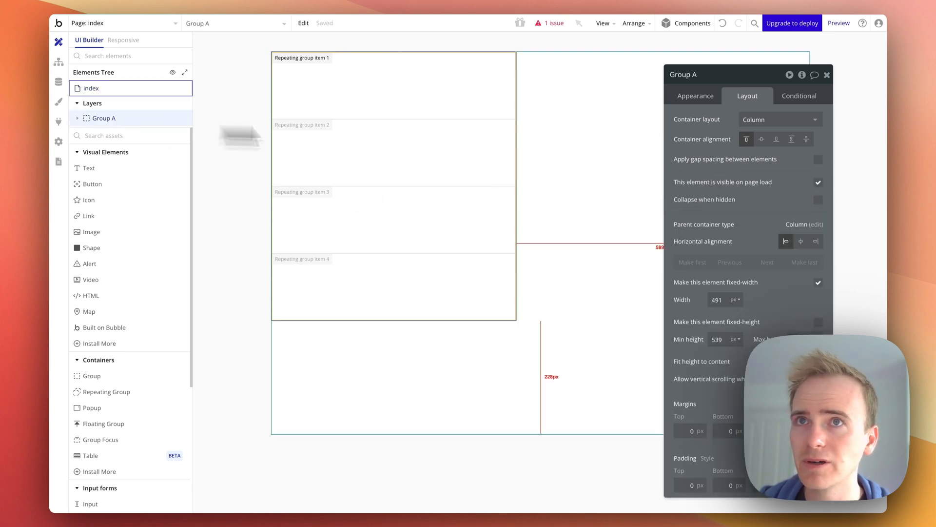
{"action": "left_click", "coordinate": [674, 74]}
{"action": "type", "text": "Body"}
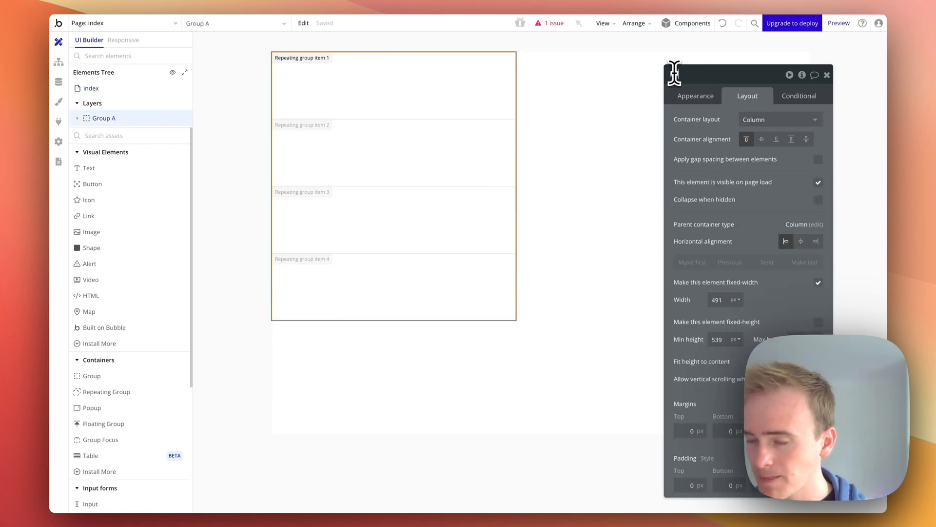
{"action": "key", "text": "Return"}
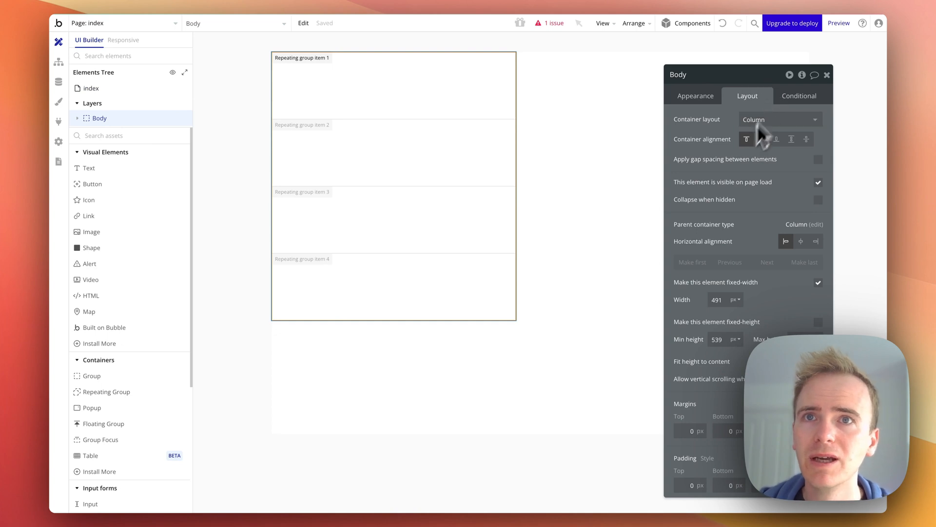
{"action": "left_click", "coordinate": [801, 241]}
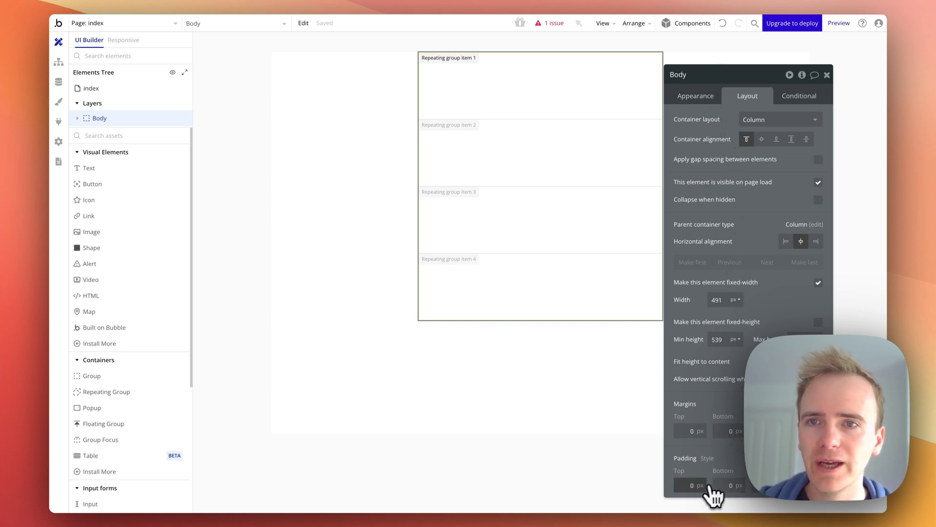
Set Body's padding to 24 px on the top, bottom, left and right
{"action": "left_click", "coordinate": [675, 485]}
{"action": "type", "text": "24"}
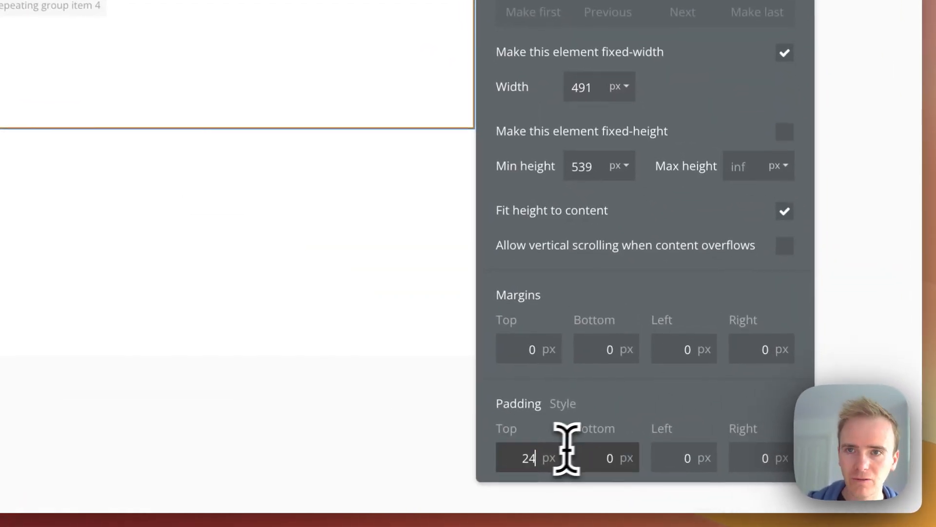
{"action": "key", "text": "Tab"}
{"action": "type", "text": "24"}
{"action": "key", "text": "Tab"}
{"action": "type", "text": "24"}
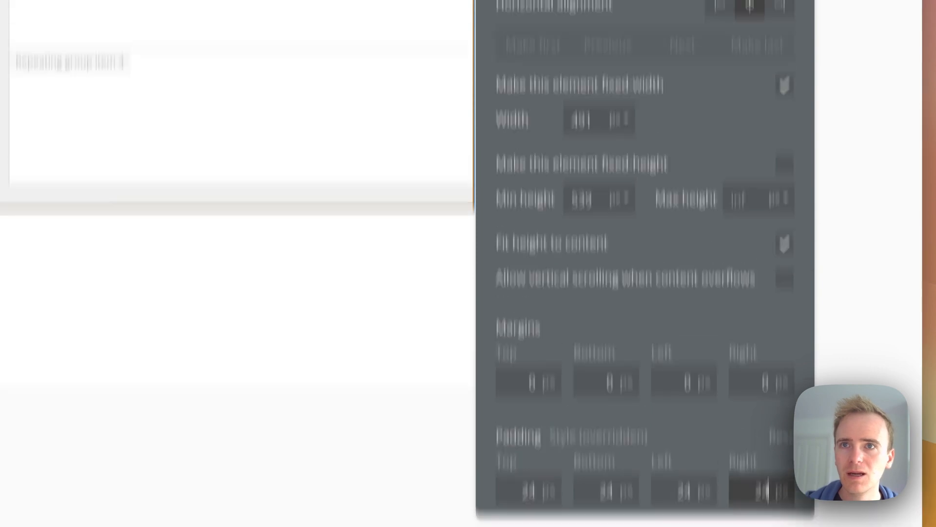
Give Body a flat color background of #FFFFFF
{"action": "left_click", "coordinate": [566, 57]}
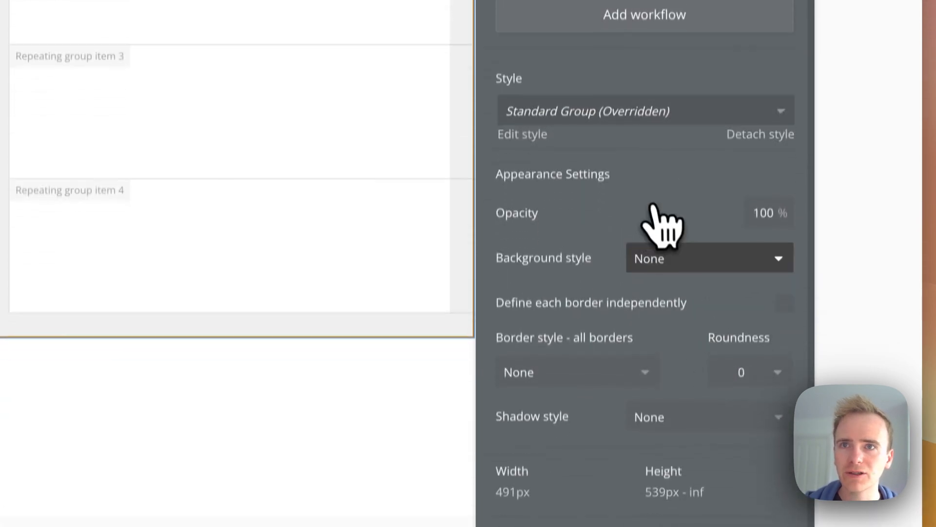
{"action": "left_click", "coordinate": [669, 249]}
{"action": "left_click", "coordinate": [675, 328]}
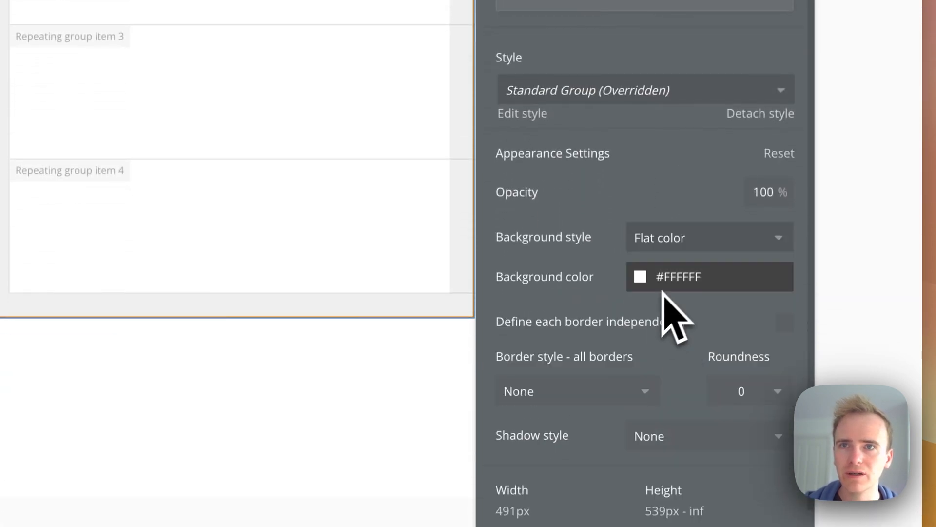
Set the index page's background color to #F2F2F2
{"action": "left_click", "coordinate": [308, 358]}
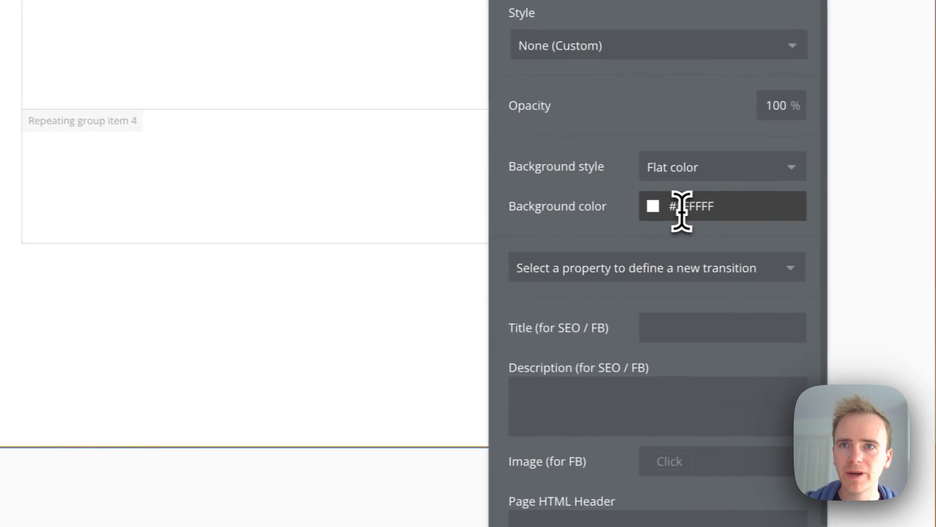
{"action": "double_click", "coordinate": [675, 210]}
{"action": "type", "text": "f2f2f2"}
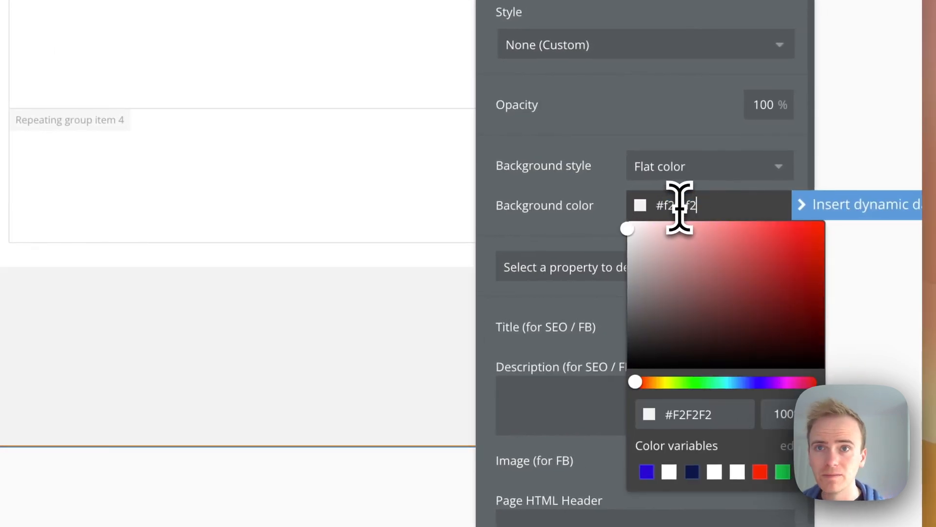
Set Body's border roundness to 12
{"action": "left_click", "coordinate": [397, 256]}
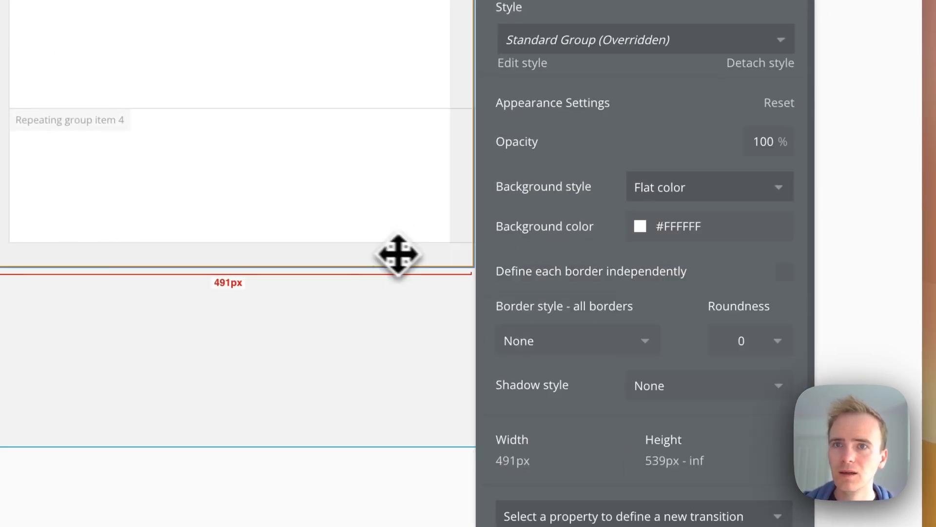
{"action": "left_click", "coordinate": [740, 346]}
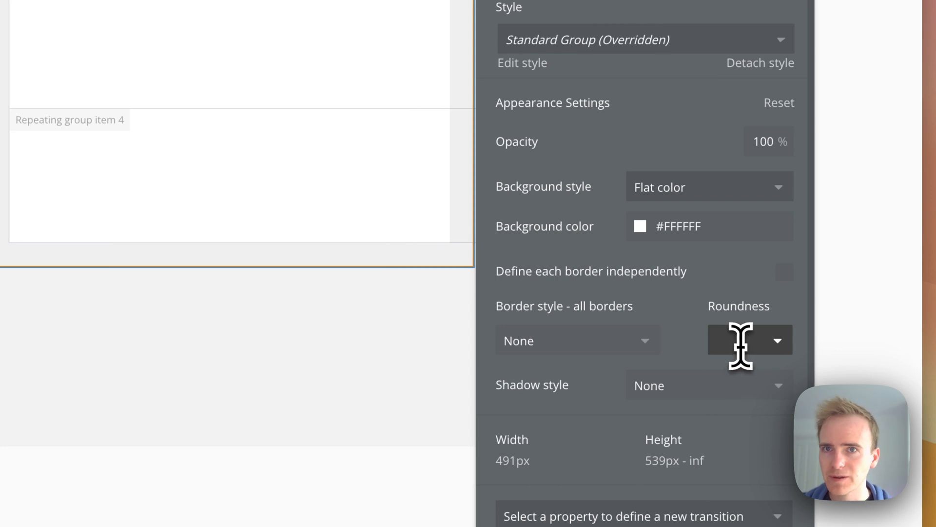
{"action": "type", "text": "12"}
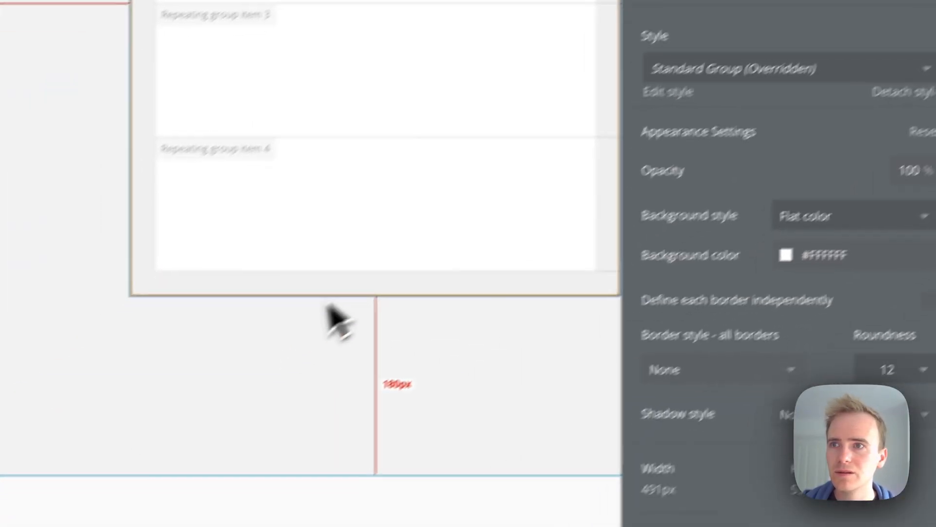
Set Body's top margin to 70 px
{"action": "left_click", "coordinate": [327, 311]}
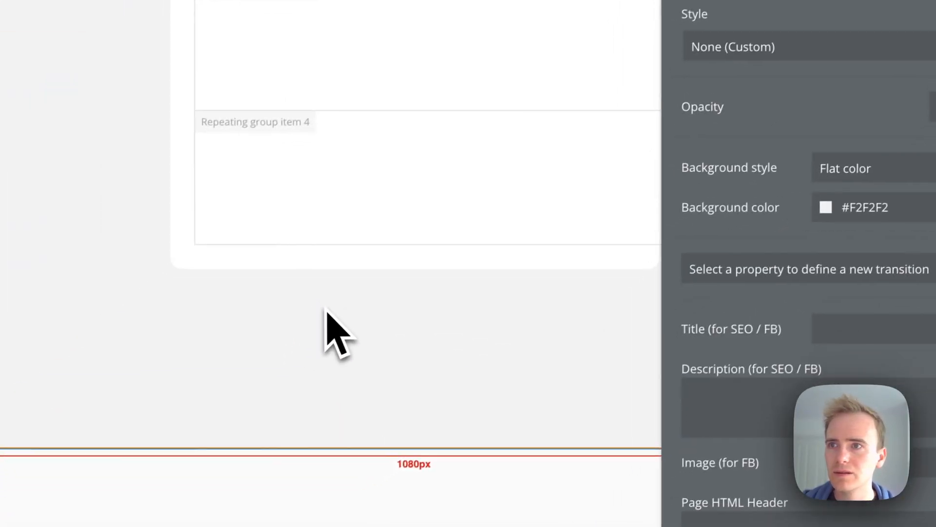
{"action": "left_click", "coordinate": [406, 273]}
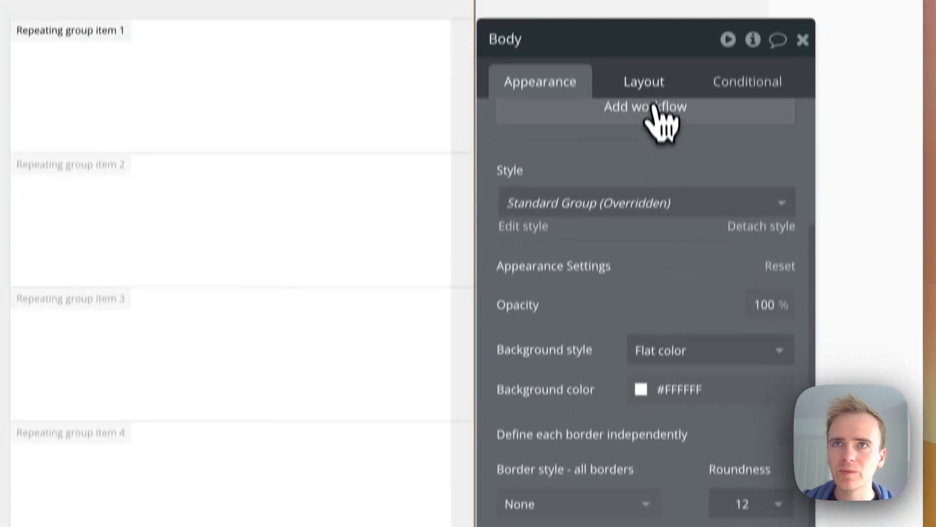
{"action": "left_click", "coordinate": [654, 91]}
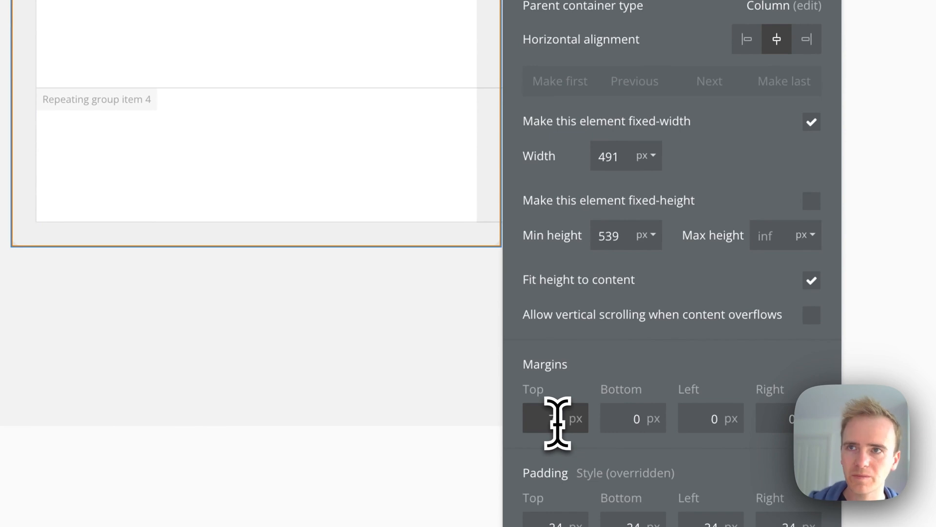
{"action": "type", "text": "70"}
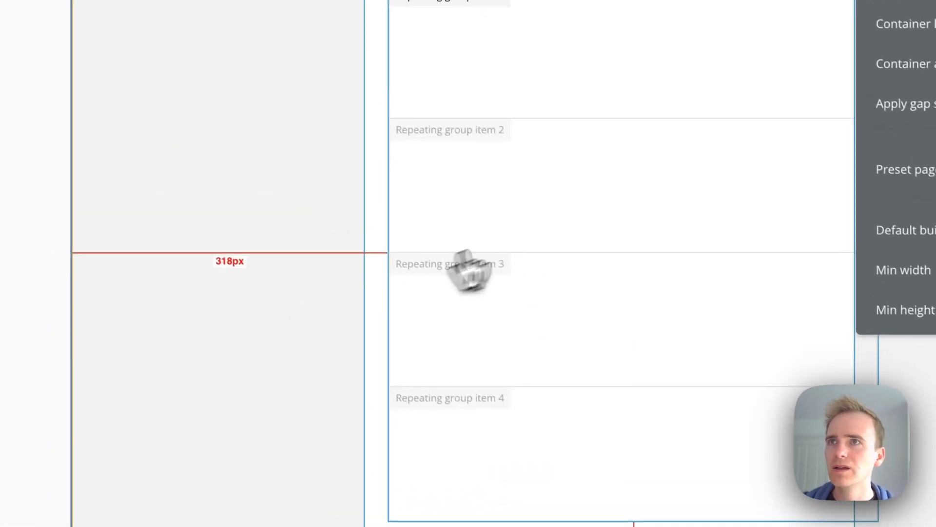
Set the repeating group's type of content to Message
{"action": "left_click", "coordinate": [466, 266]}
{"action": "left_click", "coordinate": [565, 156]}
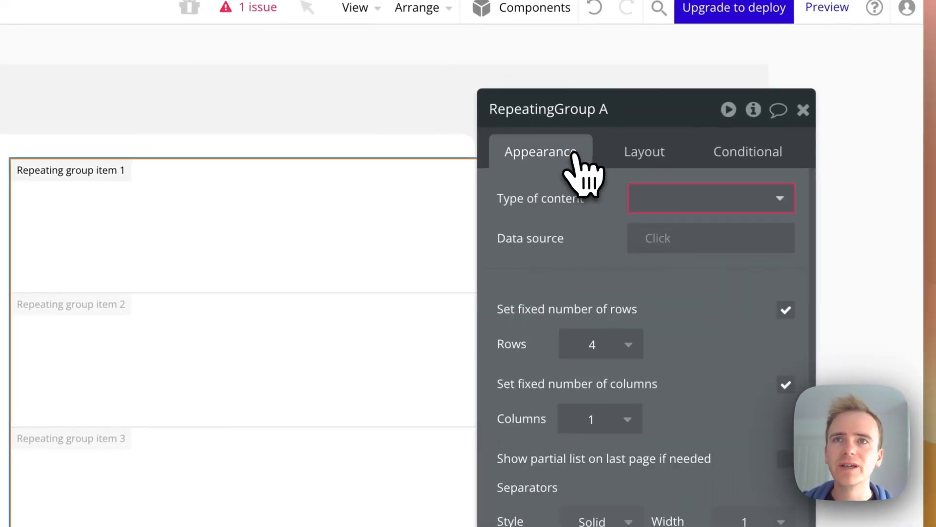
{"action": "left_click", "coordinate": [653, 200]}
{"action": "left_click", "coordinate": [692, 336]}
Set the repeating group's data source to a search for Messages
{"action": "left_click", "coordinate": [653, 244]}
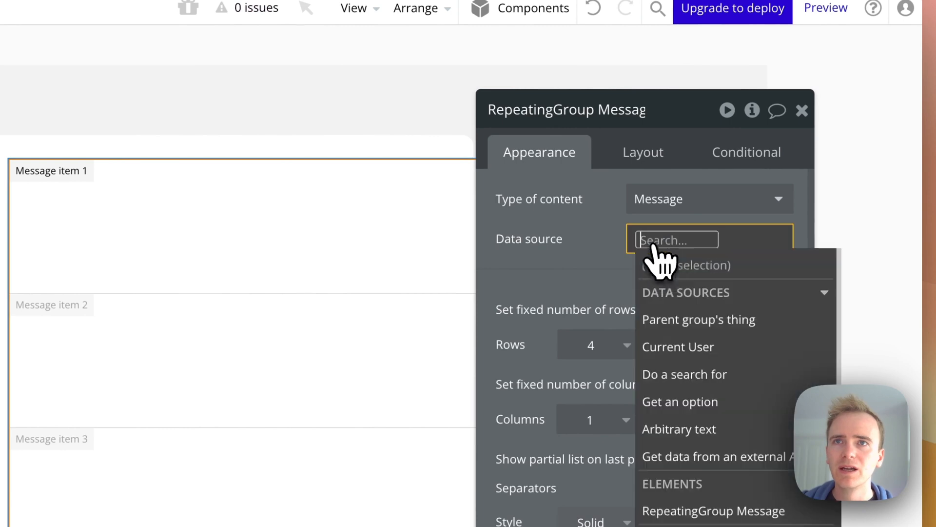
{"action": "left_click", "coordinate": [702, 375]}
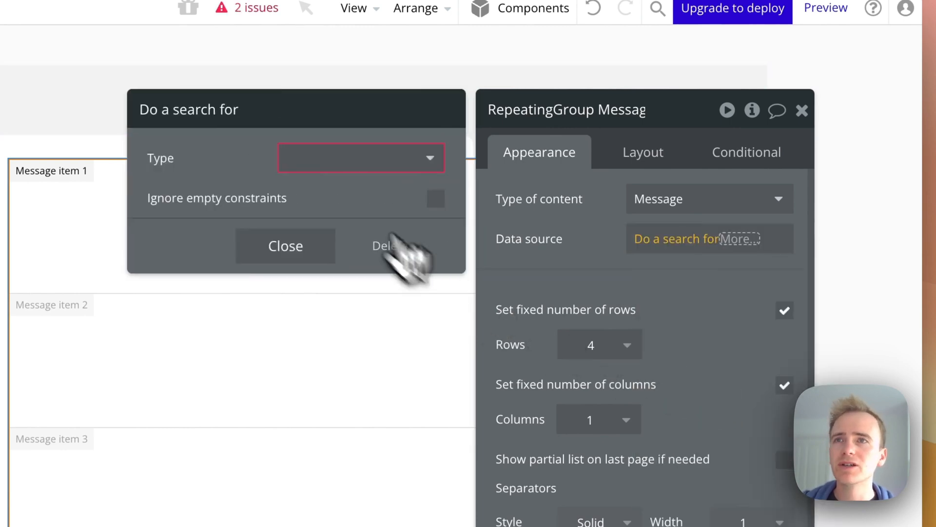
{"action": "left_click", "coordinate": [331, 157]}
{"action": "left_click", "coordinate": [322, 240]}
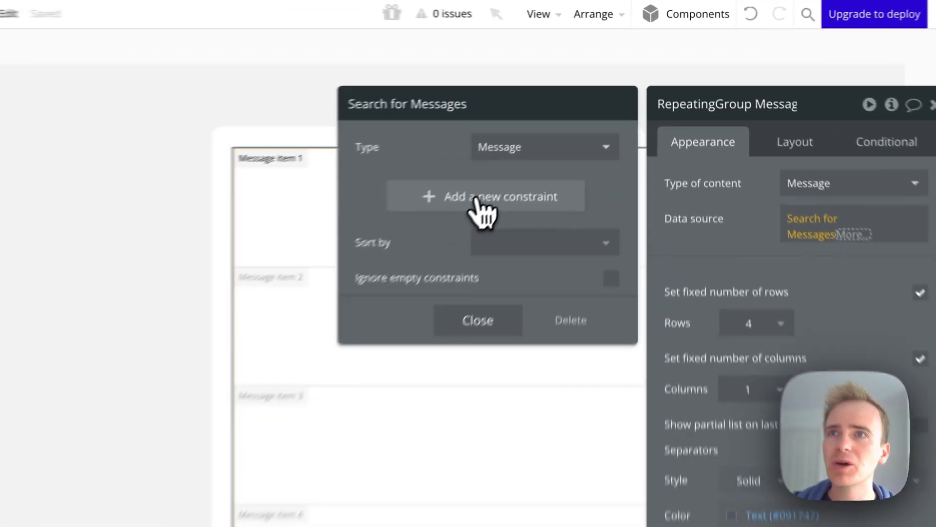
Add a Created By = Current User constraint to the search and delete it again
{"action": "left_click", "coordinate": [570, 128]}
{"action": "left_click", "coordinate": [516, 120]}
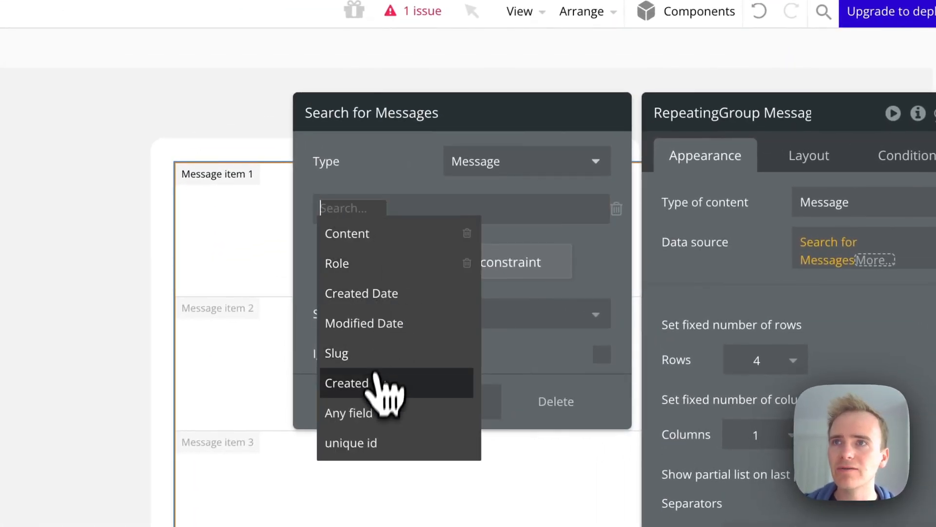
{"action": "left_click", "coordinate": [389, 382]}
{"action": "left_click", "coordinate": [406, 209]}
{"action": "left_click", "coordinate": [404, 229]}
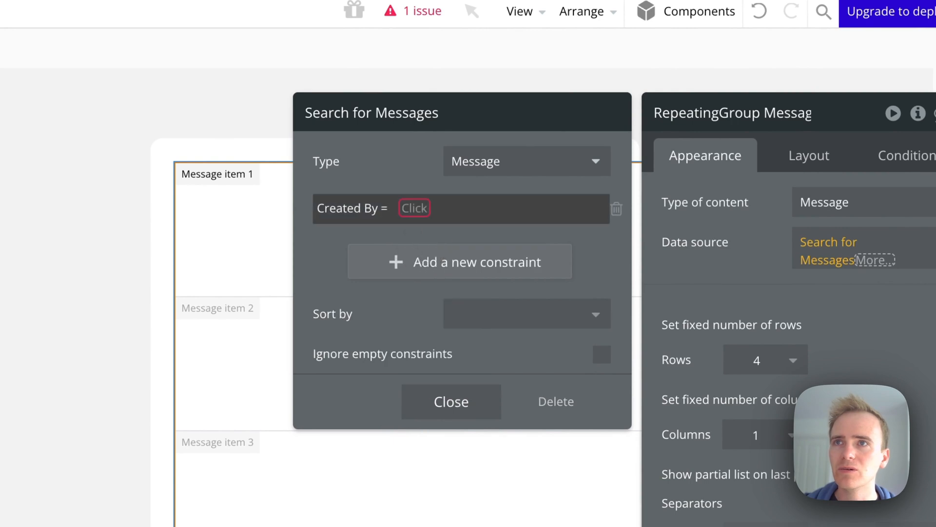
{"action": "left_click", "coordinate": [414, 208]}
{"action": "left_click", "coordinate": [469, 287]}
{"action": "left_click", "coordinate": [435, 188]}
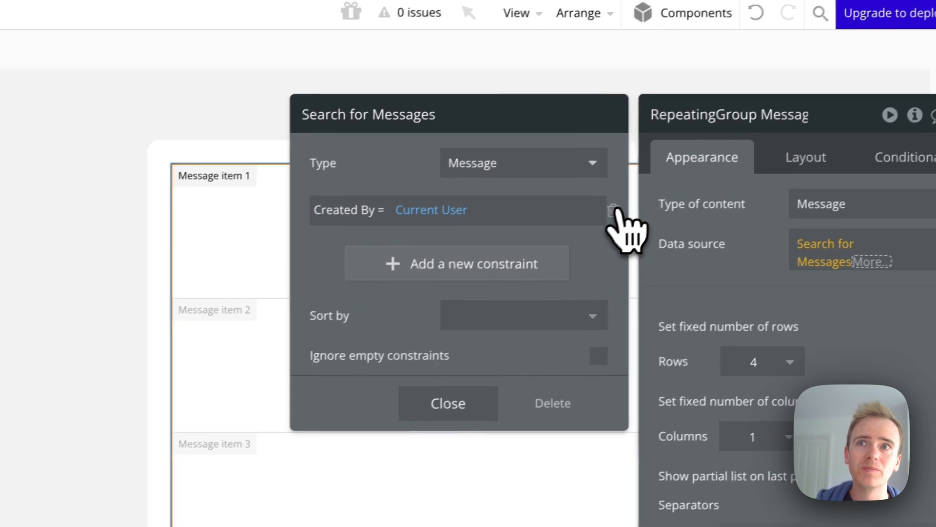
{"action": "left_click", "coordinate": [616, 209]}
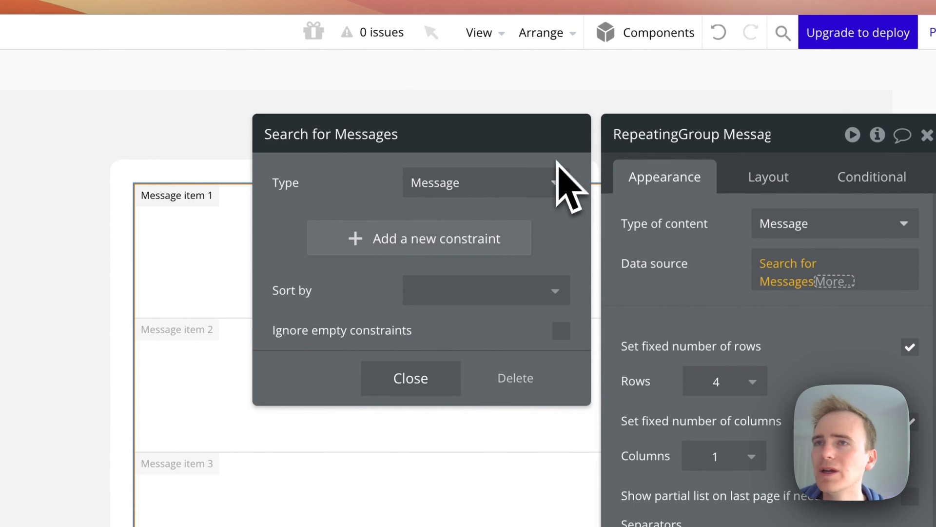
Sort the Messages search by Created Date with Descending set to "no" and close the search
{"action": "left_click", "coordinate": [446, 299]}
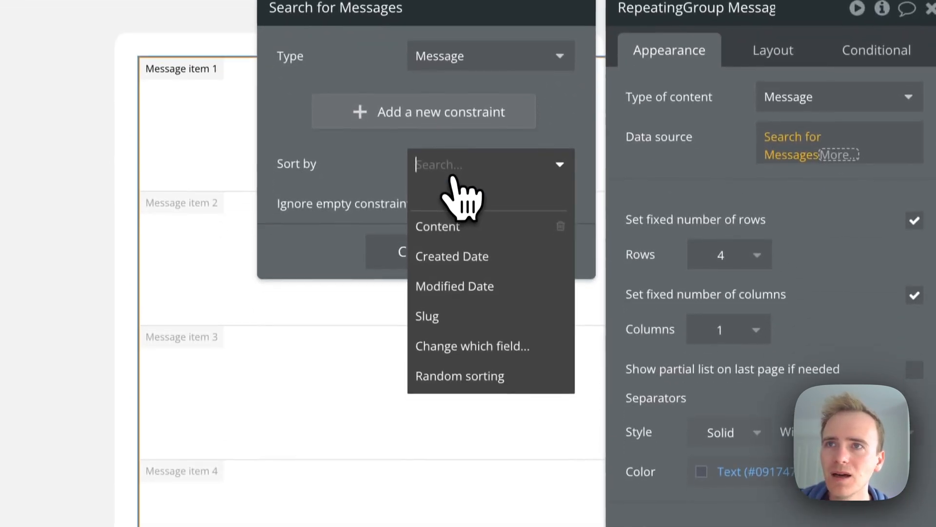
{"action": "left_click", "coordinate": [478, 252]}
{"action": "left_click", "coordinate": [451, 205]}
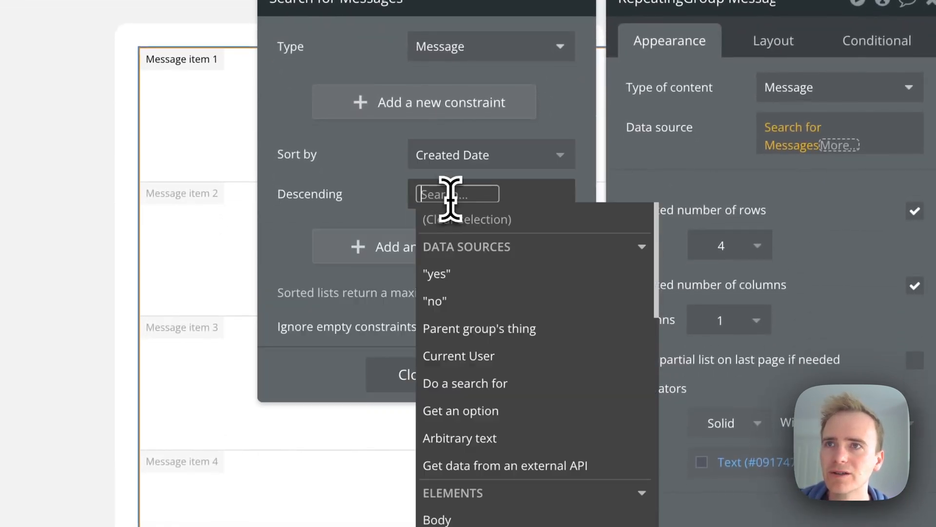
{"action": "left_click", "coordinate": [459, 303]}
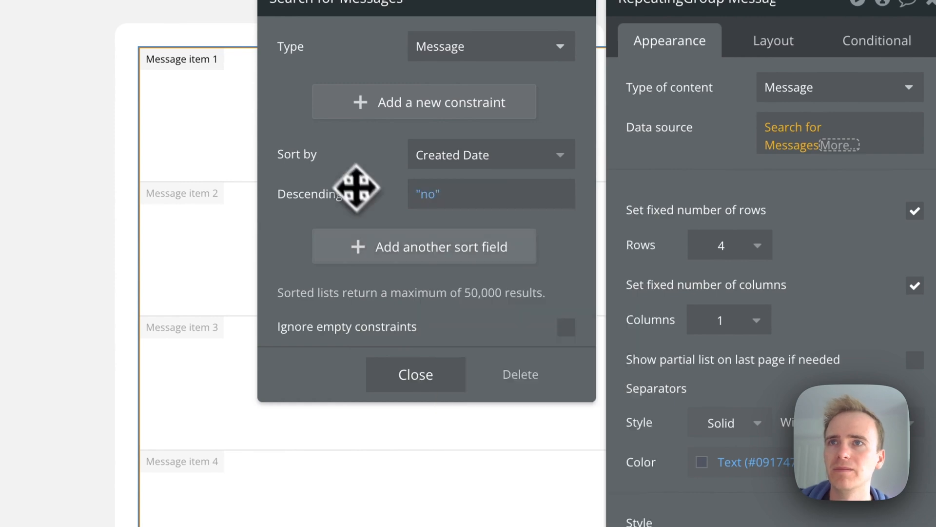
{"action": "left_click", "coordinate": [415, 374]}
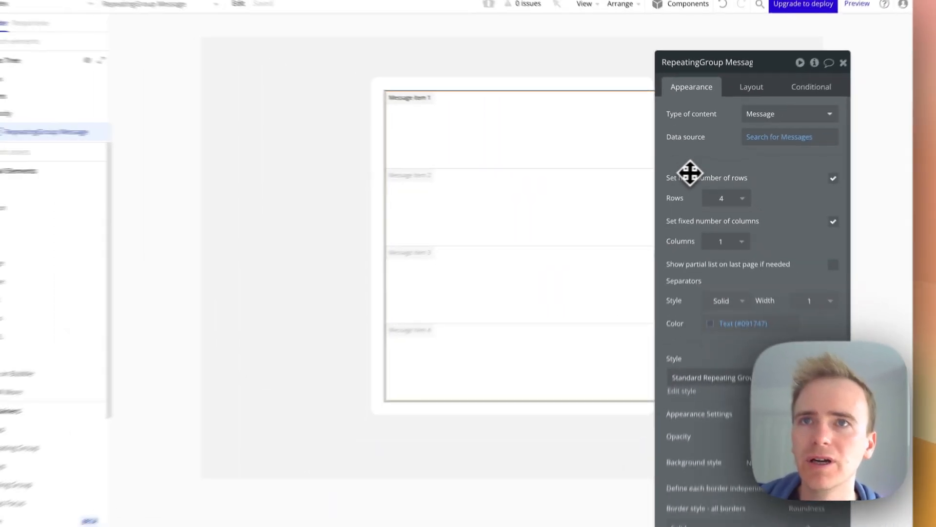
Add a text in the first cell showing Current cell's Message's Role's Display:capitalized words
{"action": "left_click", "coordinate": [100, 188]}
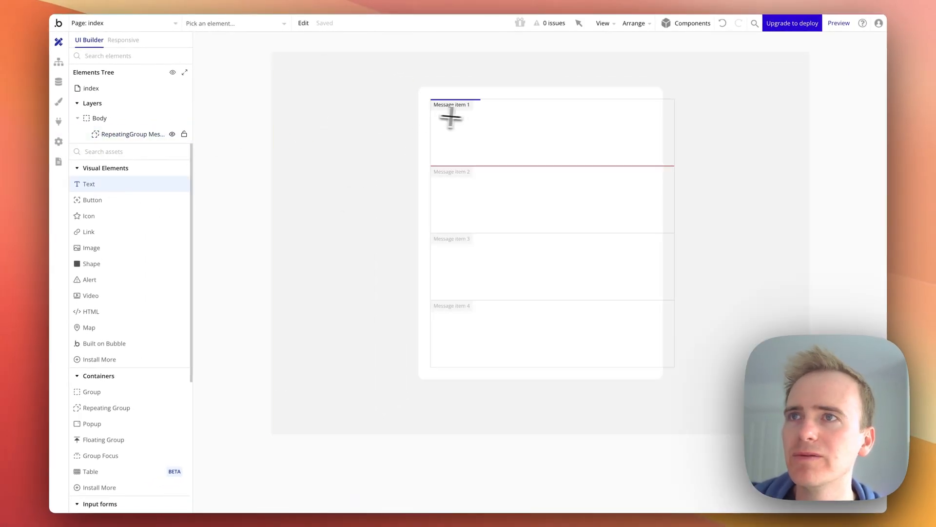
{"action": "left_click_drag", "start_coordinate": [630, 144], "coordinate": [631, 145]}
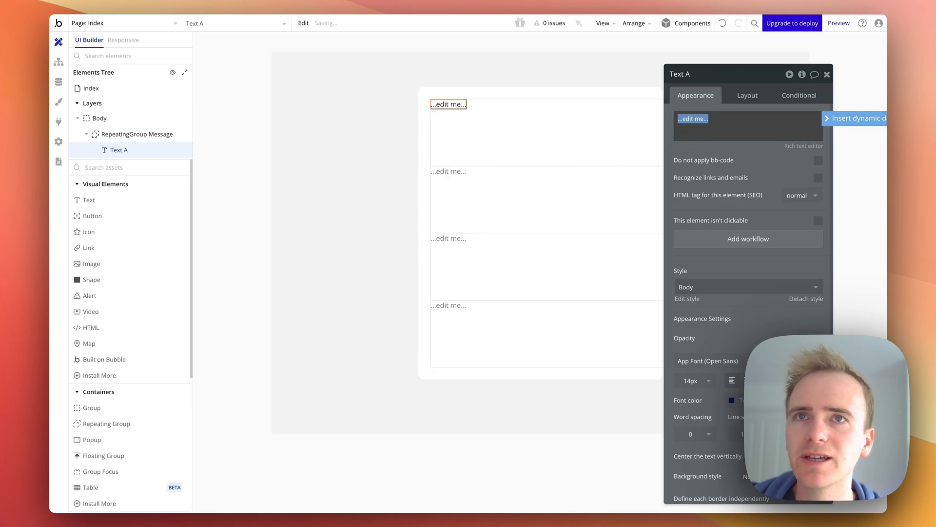
{"action": "left_click", "coordinate": [854, 126]}
{"action": "left_click", "coordinate": [743, 155]}
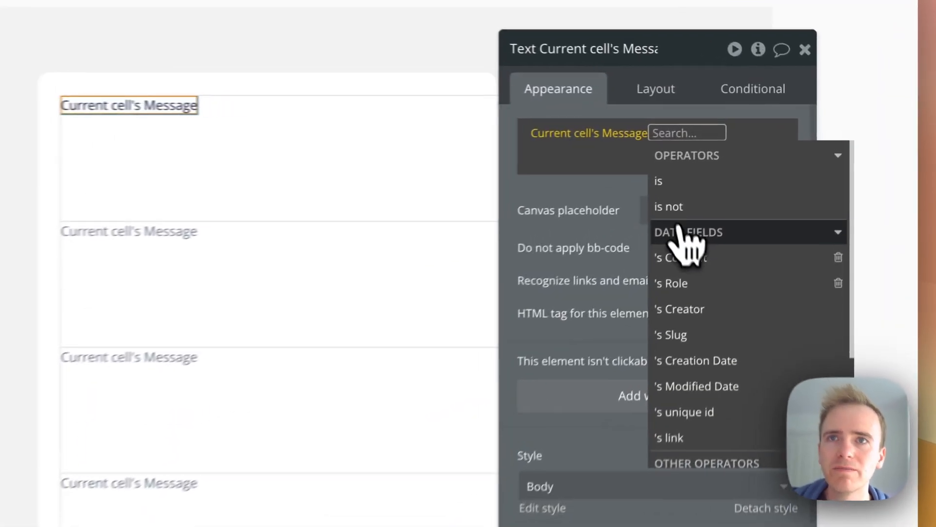
{"action": "left_click", "coordinate": [682, 283]}
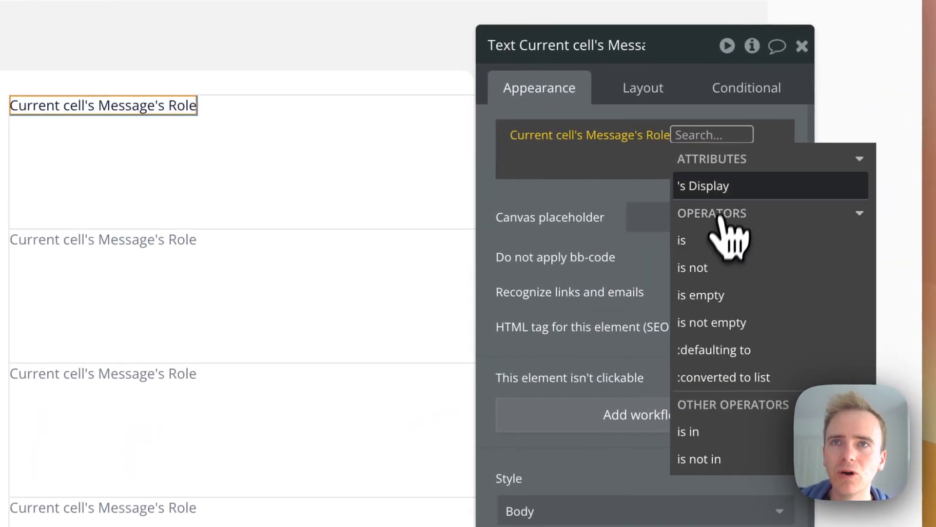
{"action": "left_click", "coordinate": [725, 199]}
{"action": "scroll", "coordinate": [678, 302], "scroll_direction": "down", "scroll_amount": 3}
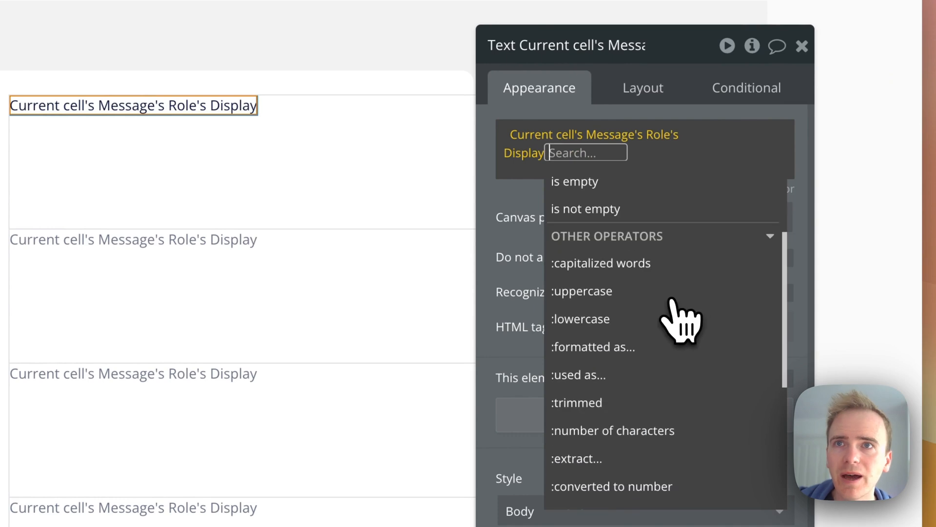
{"action": "left_click", "coordinate": [657, 265]}
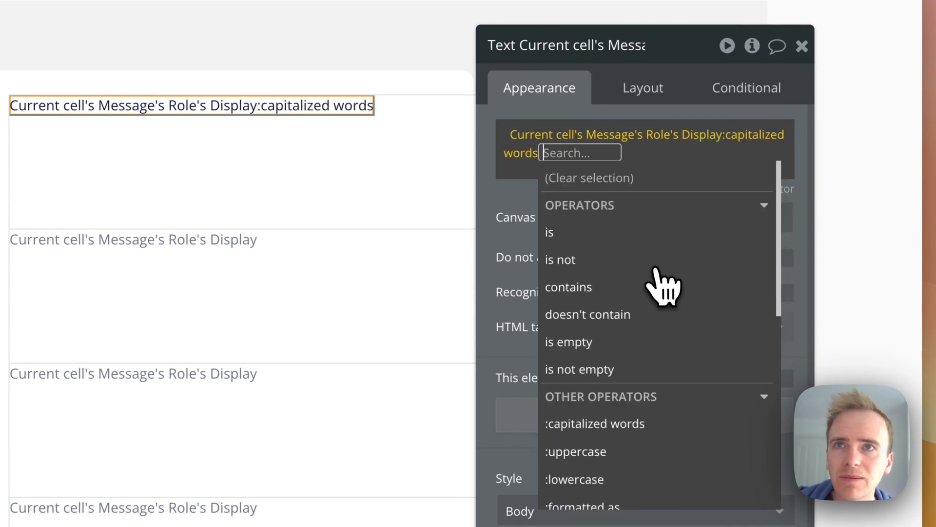
Clear the text and re-insert Current cell's Message's Role's Display:capitalized words
{"action": "left_click", "coordinate": [668, 149]}
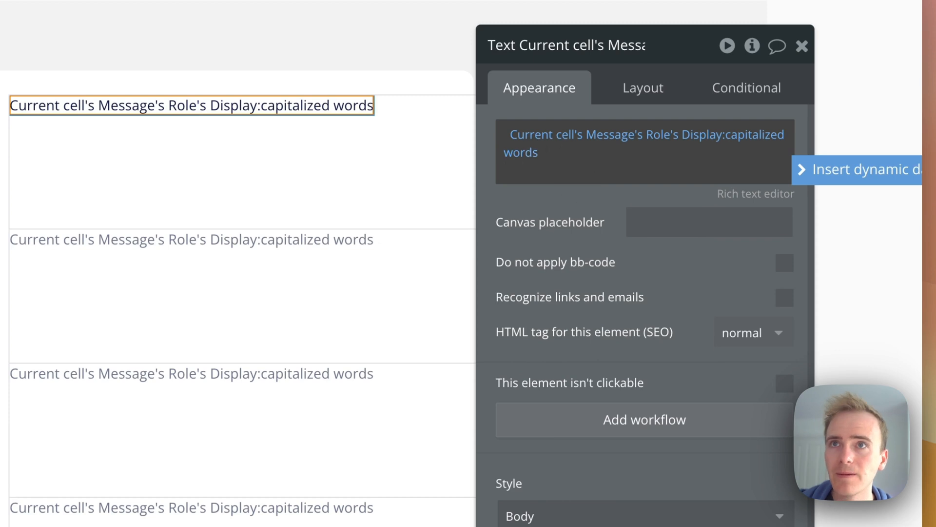
{"action": "key", "text": "BackSpace"}
{"action": "key", "text": "BackSpace"}
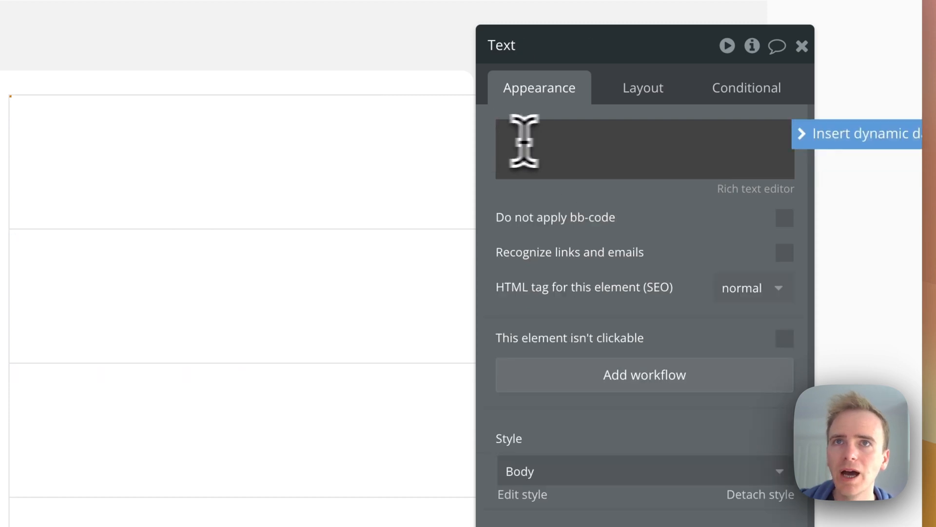
{"action": "left_click", "coordinate": [802, 134]}
{"action": "left_click", "coordinate": [644, 213]}
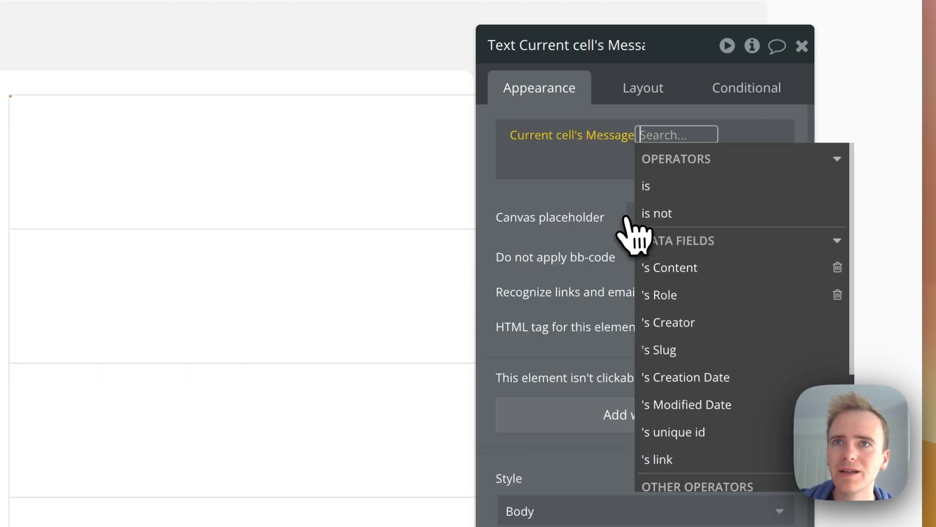
{"action": "left_click", "coordinate": [709, 294]}
{"action": "left_click", "coordinate": [702, 184]}
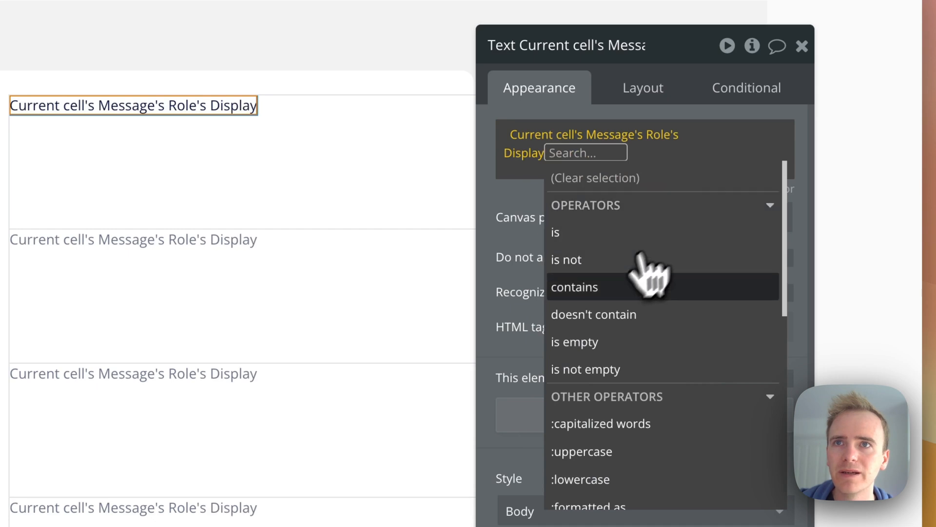
{"action": "left_click", "coordinate": [627, 423]}
{"action": "left_click", "coordinate": [546, 103]}
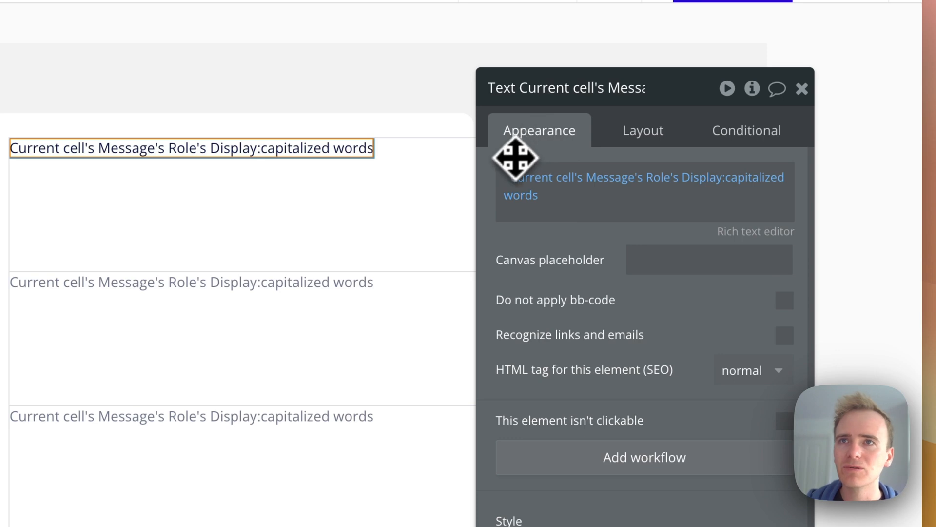
Wrap the role expression in [b] and [/b] bold tags and start a new line after it
{"action": "left_click", "coordinate": [506, 177]}
{"action": "key", "text": "Return"}
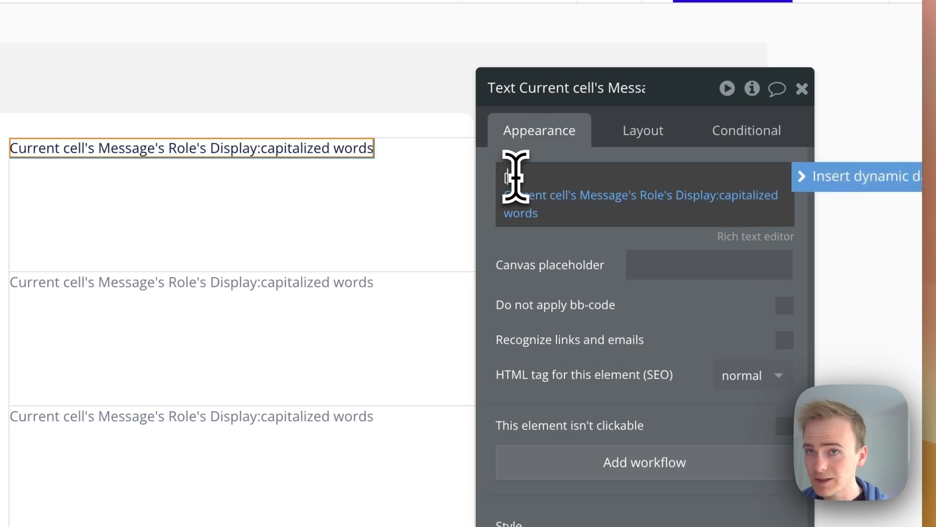
{"action": "left_click", "coordinate": [560, 220]}
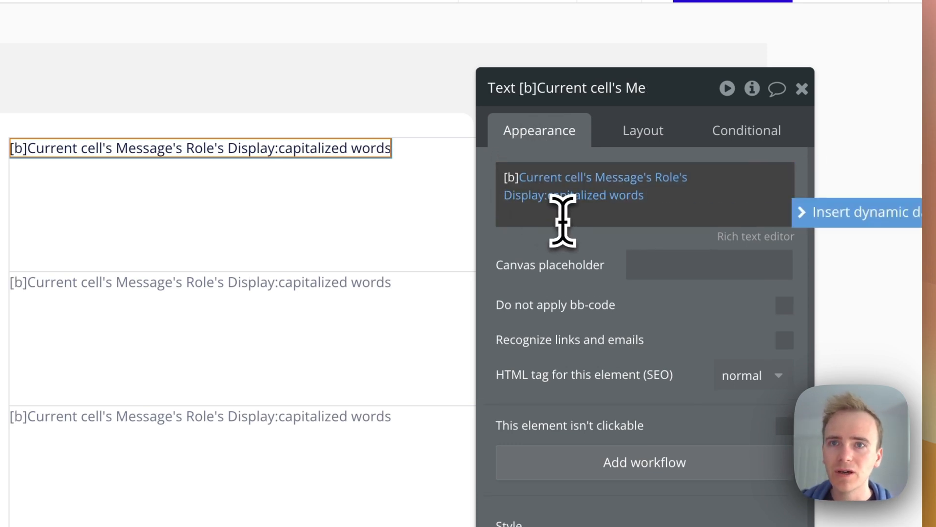
{"action": "type", "text": "[/b"}
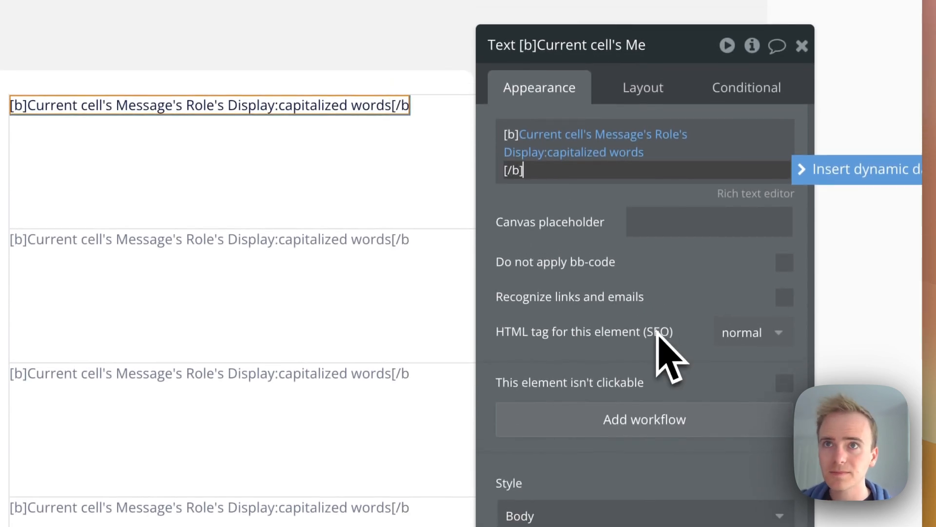
{"action": "type", "text": "]"}
{"action": "key", "text": "Return"}
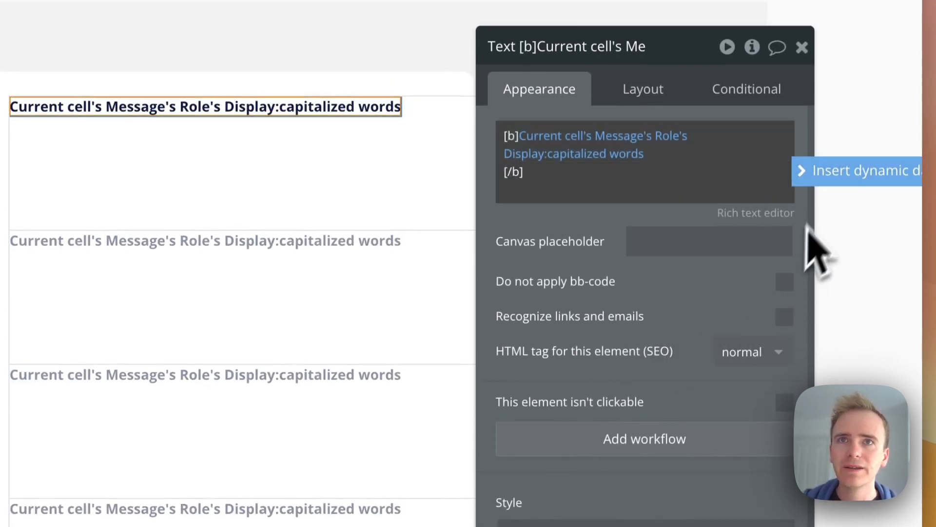
Insert Current cell's Message's Content on the text's second line
{"action": "left_click", "coordinate": [836, 175]}
{"action": "left_click", "coordinate": [702, 247]}
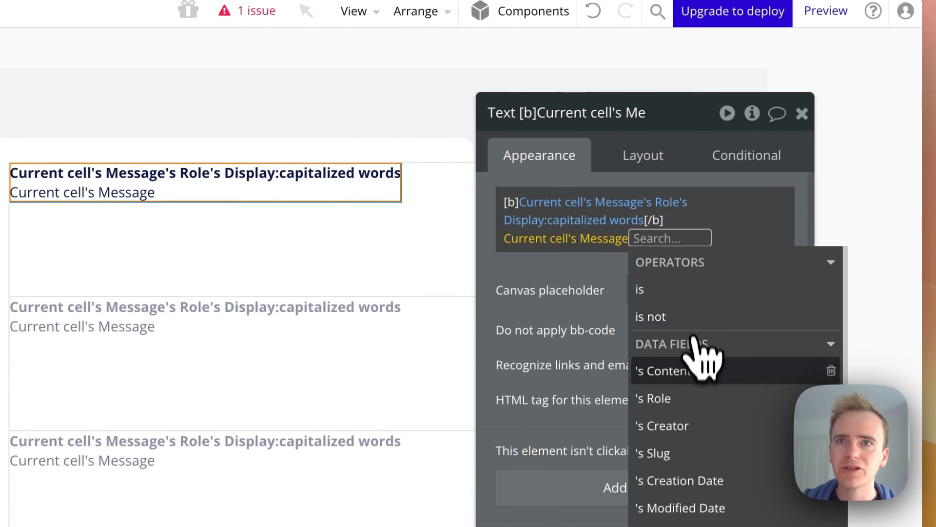
{"action": "left_click", "coordinate": [690, 369]}
{"action": "left_click", "coordinate": [568, 172]}
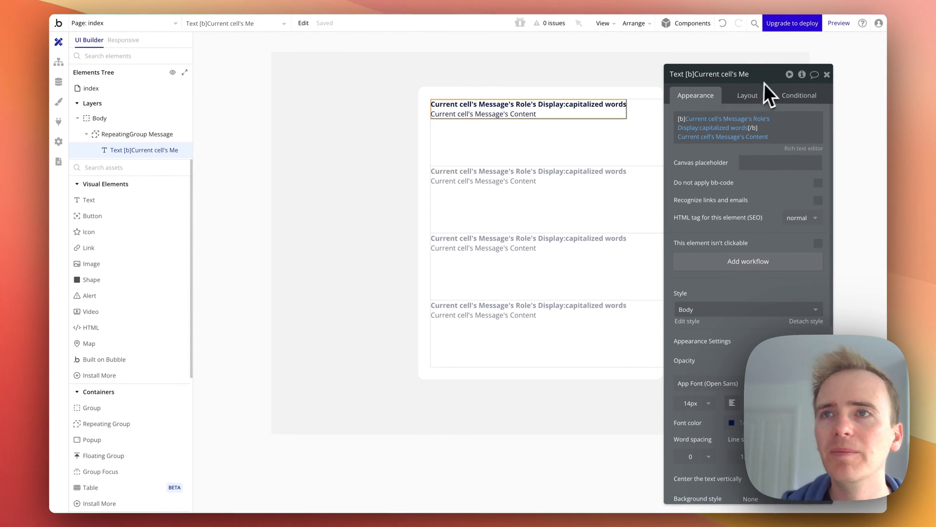
Place a Multiline Input on the page below the repeating group
{"action": "left_click", "coordinate": [733, 98]}
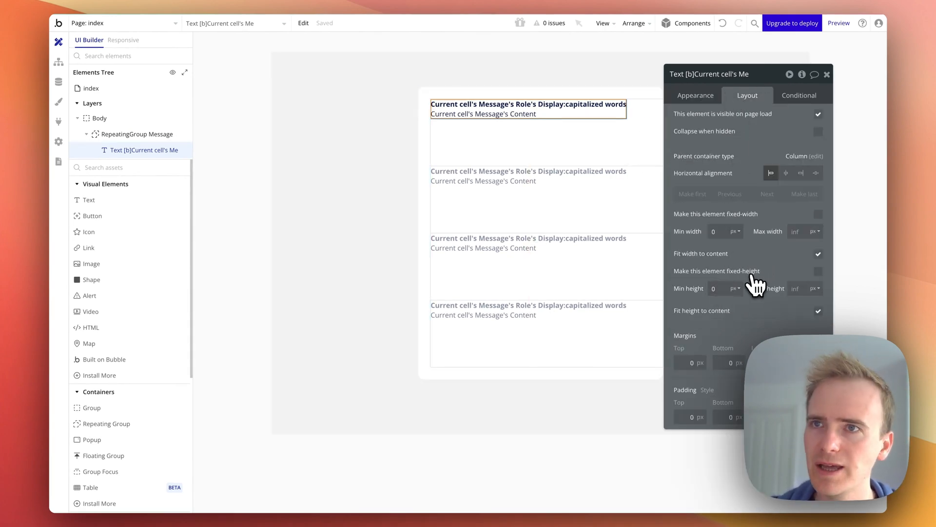
{"action": "left_click", "coordinate": [521, 255]}
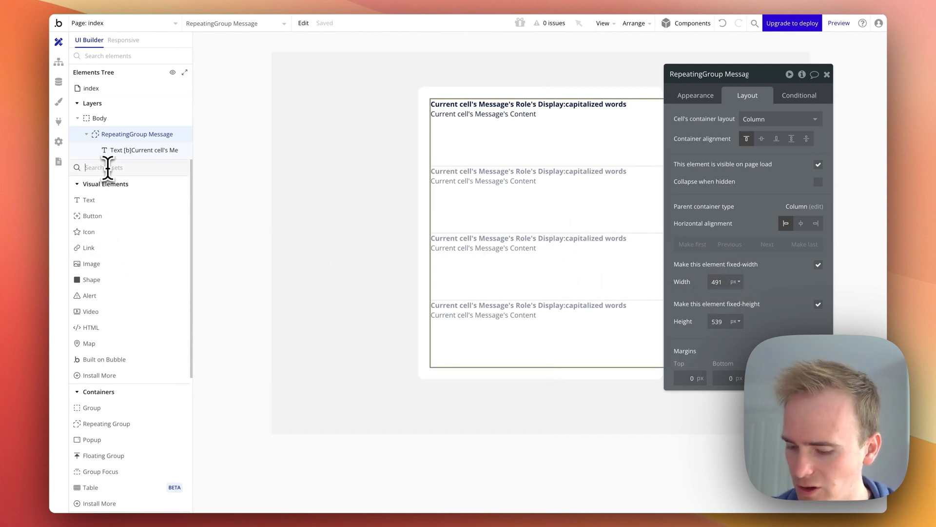
{"action": "left_click", "coordinate": [108, 167]}
{"action": "type", "text": "mul"}
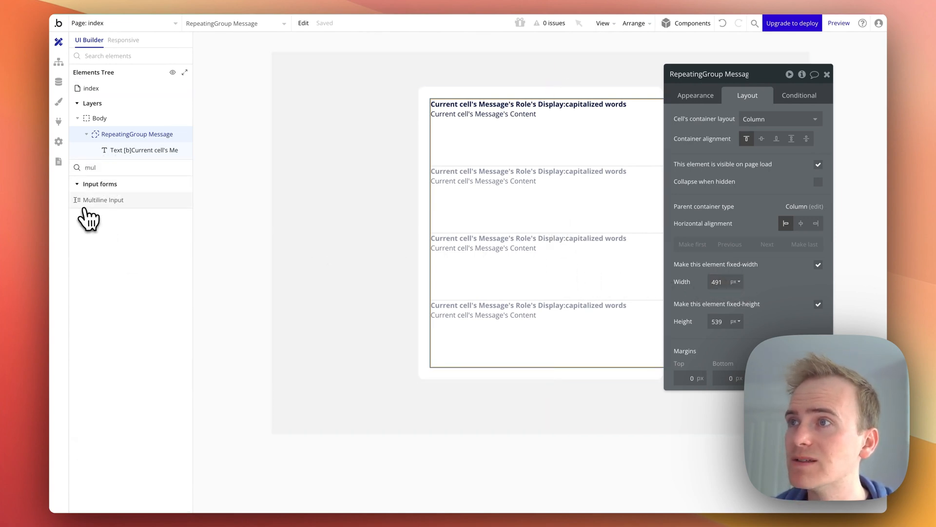
{"action": "left_click", "coordinate": [86, 204]}
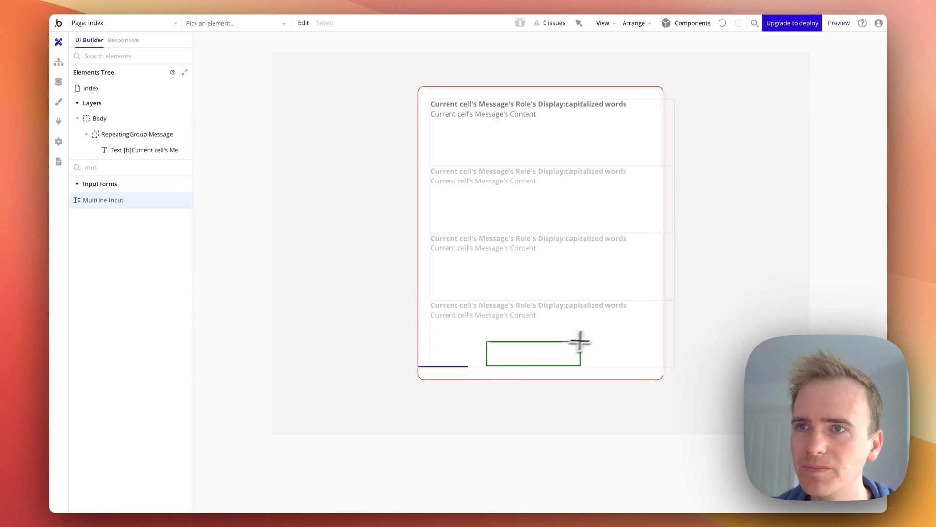
{"action": "left_click_drag", "start_coordinate": [641, 316], "coordinate": [642, 314]}
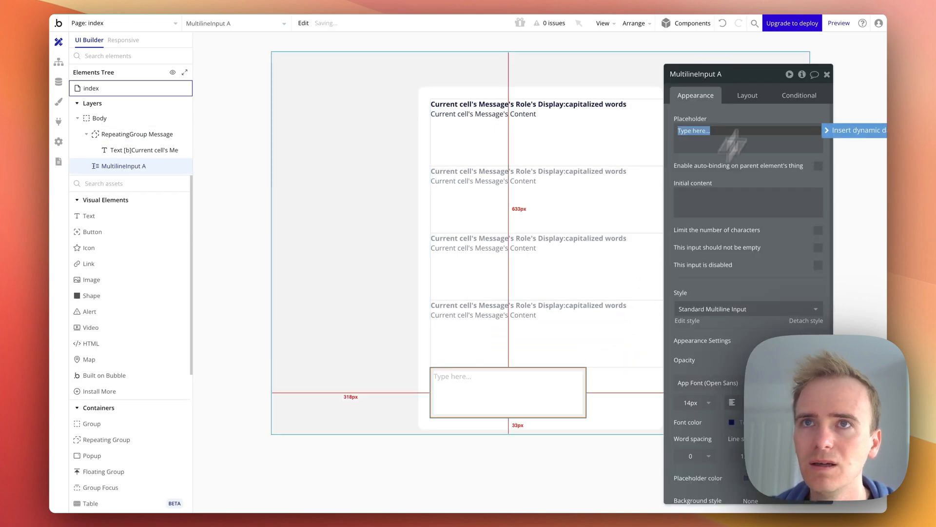
Set the multiline input's width to 100 % and its top margin to 30 px
{"action": "left_click", "coordinate": [761, 96]}
{"action": "double_click", "coordinate": [718, 233]}
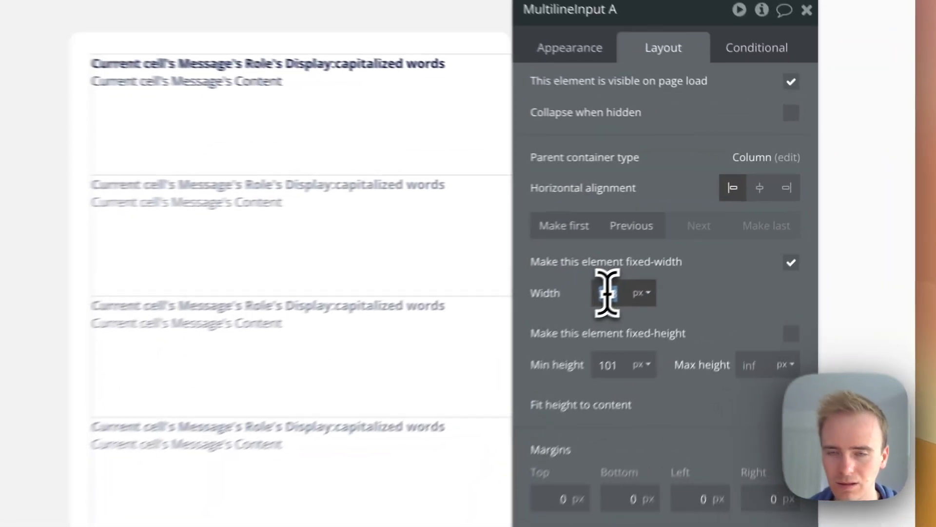
{"action": "type", "text": "100"}
{"action": "left_click", "coordinate": [733, 233]}
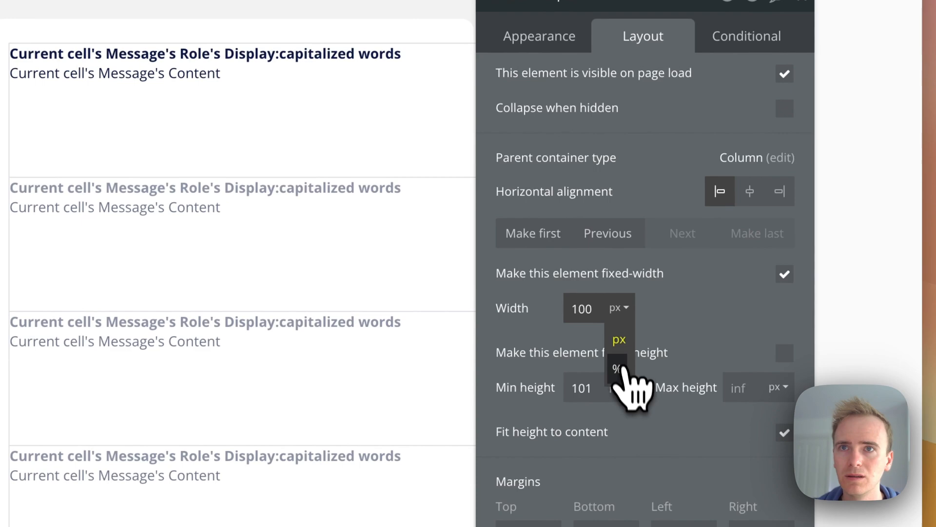
{"action": "left_click", "coordinate": [616, 369]}
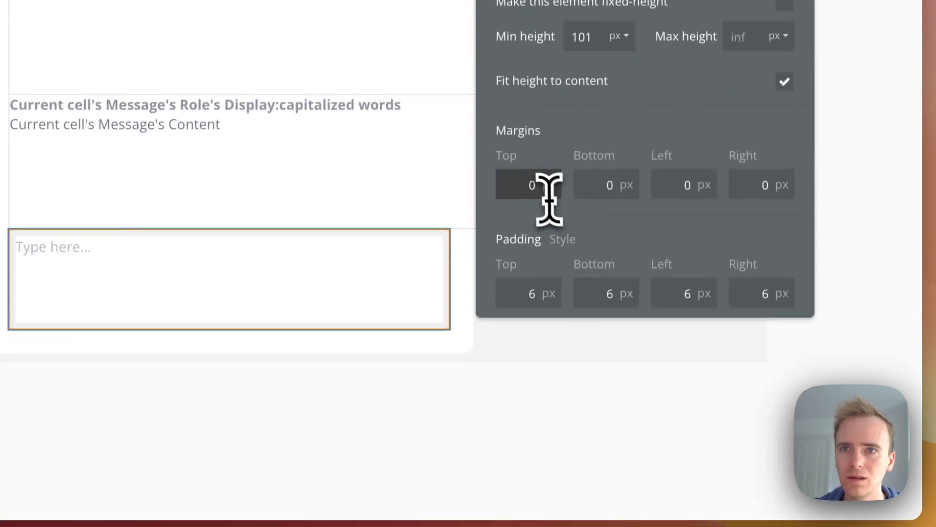
{"action": "double_click", "coordinate": [531, 189]}
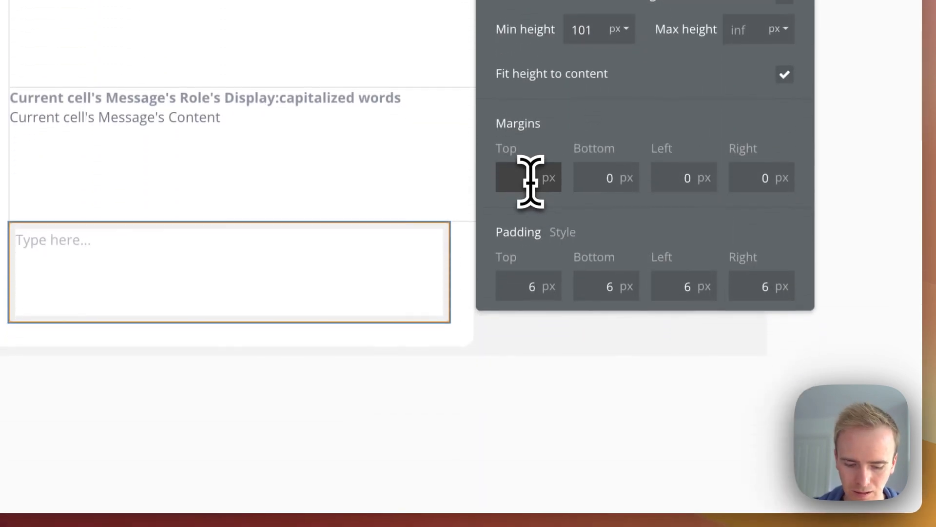
{"action": "type", "text": "30"}
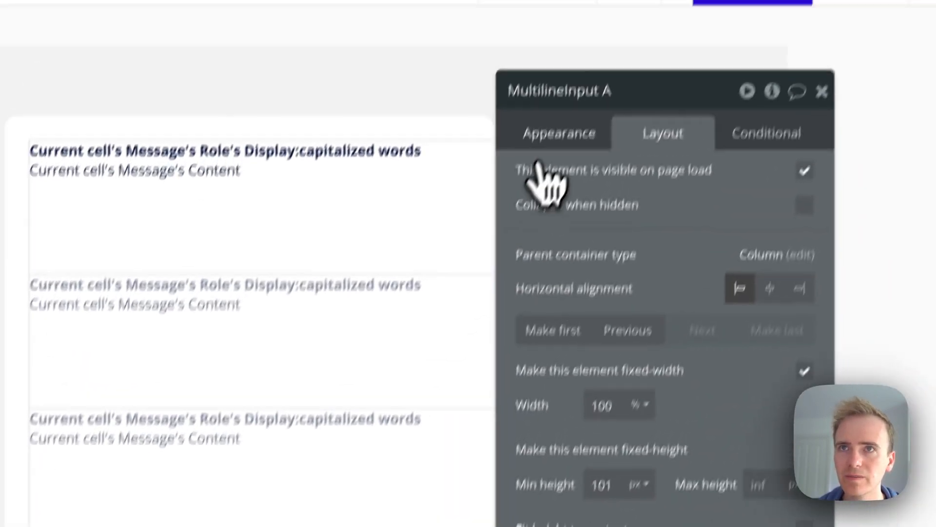
Set the multiline input's placeholder to "Message content chat with an AI..."
{"action": "left_click", "coordinate": [558, 135]}
{"action": "triple_click", "coordinate": [570, 247]}
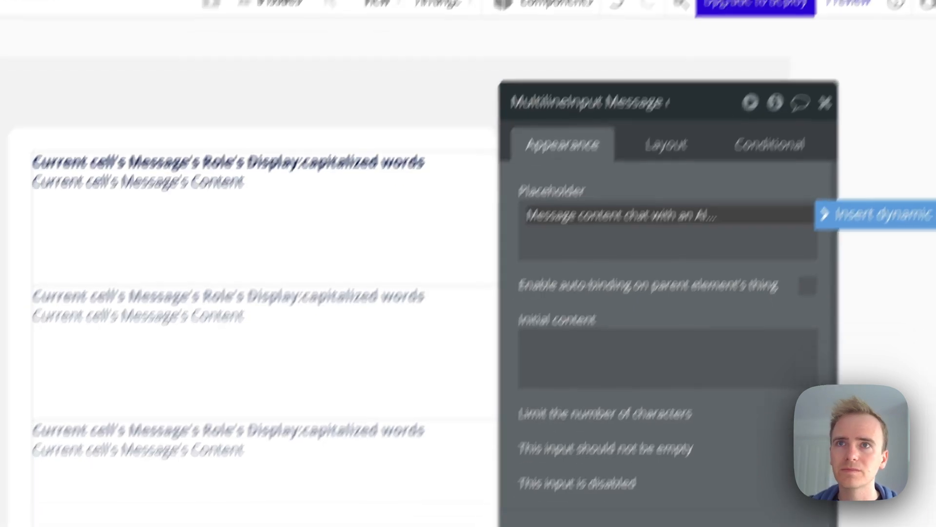
{"action": "left_click", "coordinate": [571, 315]}
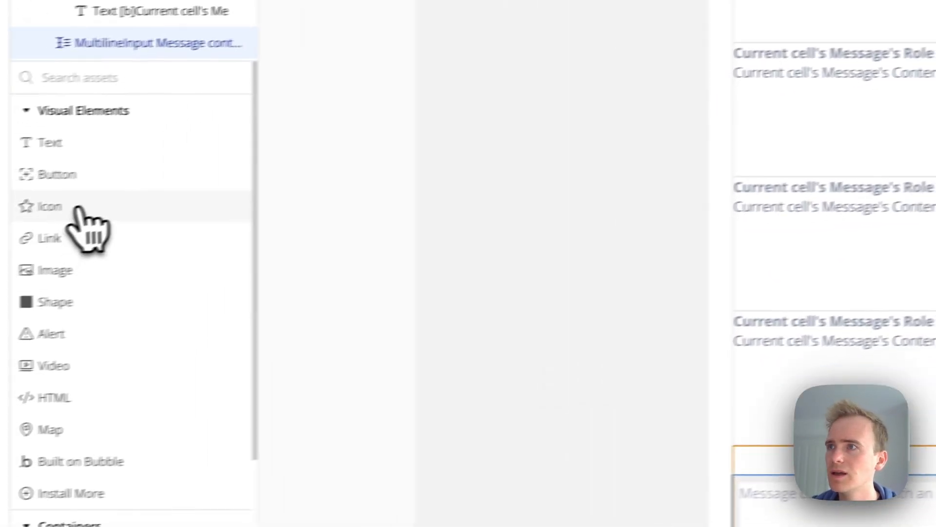
Add a button below the multiline input and set its width to 100 %
{"action": "left_click", "coordinate": [73, 176]}
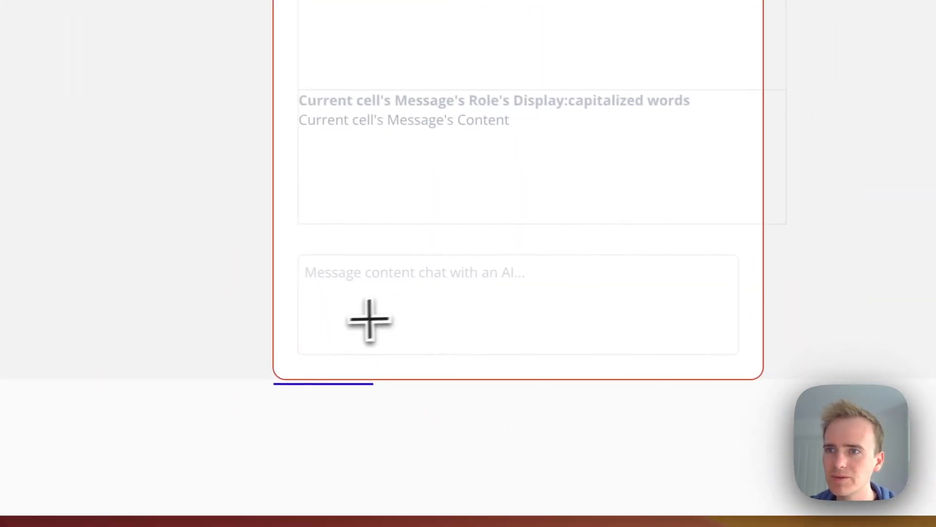
{"action": "mouse_move", "coordinate": [305, 337]}
{"action": "left_mouse_down"}
{"action": "mouse_move", "coordinate": [402, 290]}
{"action": "mouse_move", "coordinate": [640, 299]}
{"action": "mouse_move", "coordinate": [637, 291]}
{"action": "left_mouse_up"}
{"action": "left_click", "coordinate": [635, 92]}
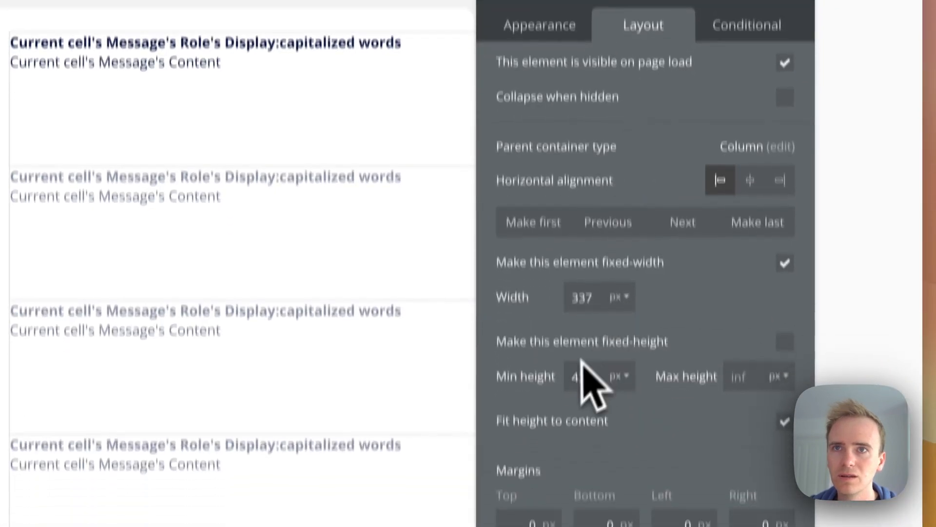
{"action": "double_click", "coordinate": [591, 249]}
{"action": "key", "text": "BackSpace"}
{"action": "type", "text": "100"}
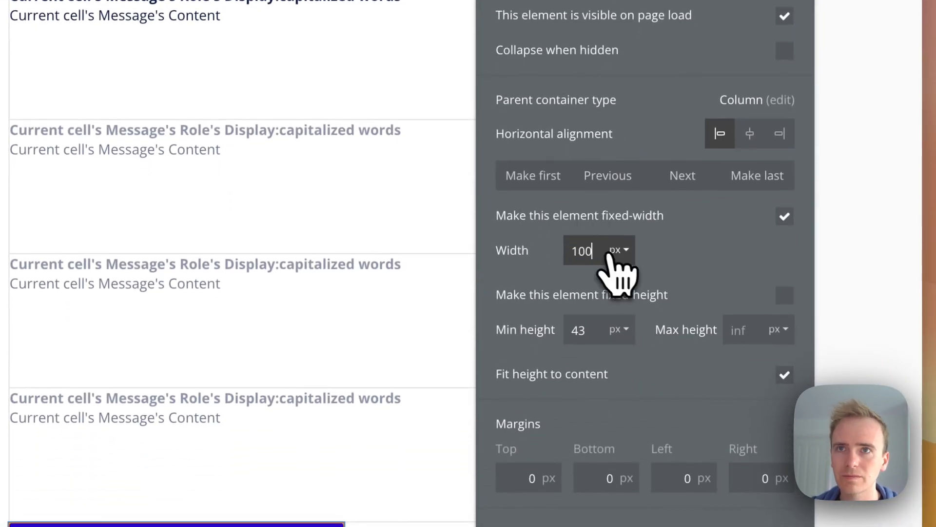
{"action": "left_click", "coordinate": [618, 307]}
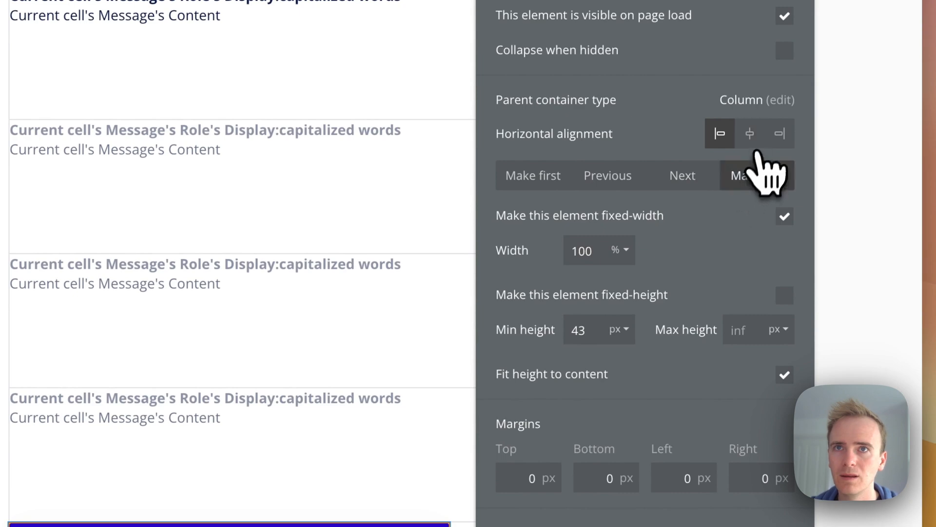
Move the button to the last position and label it Send
{"action": "left_click", "coordinate": [753, 175]}
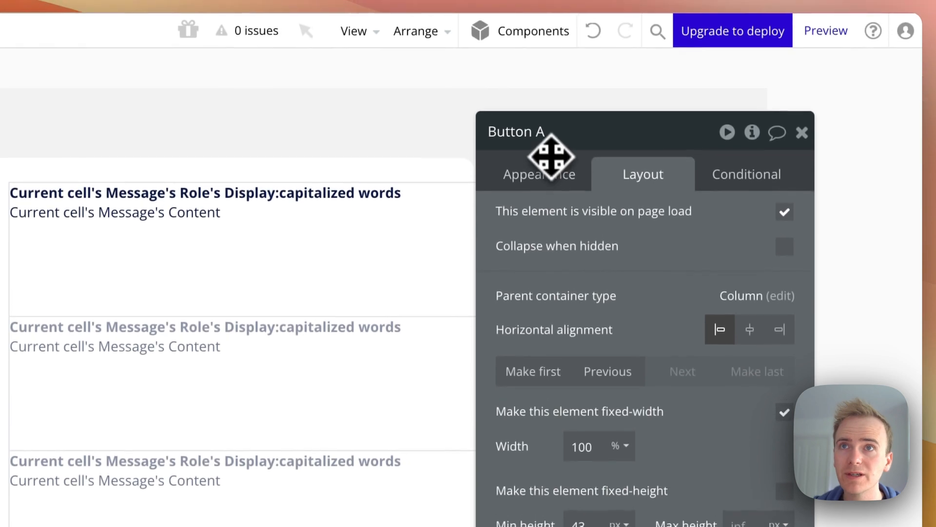
{"action": "left_click", "coordinate": [551, 161]}
{"action": "left_click", "coordinate": [578, 209]}
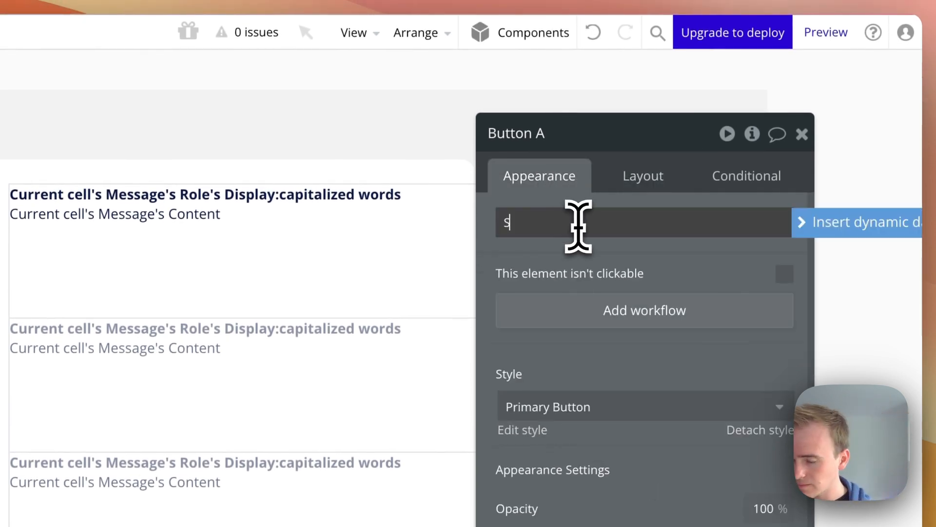
{"action": "left_click", "coordinate": [534, 351]}
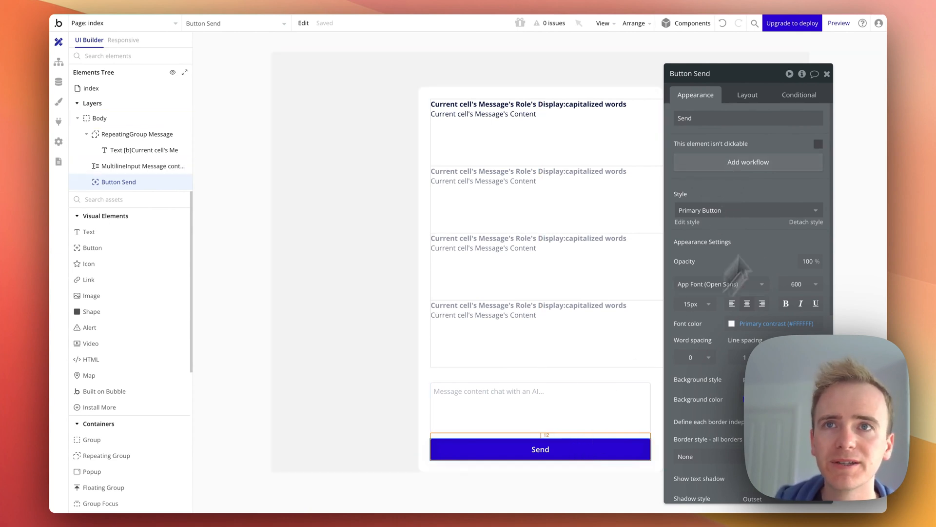
Add a workflow for the Send button whose first action creates a new Message thing
{"action": "left_click", "coordinate": [743, 165]}
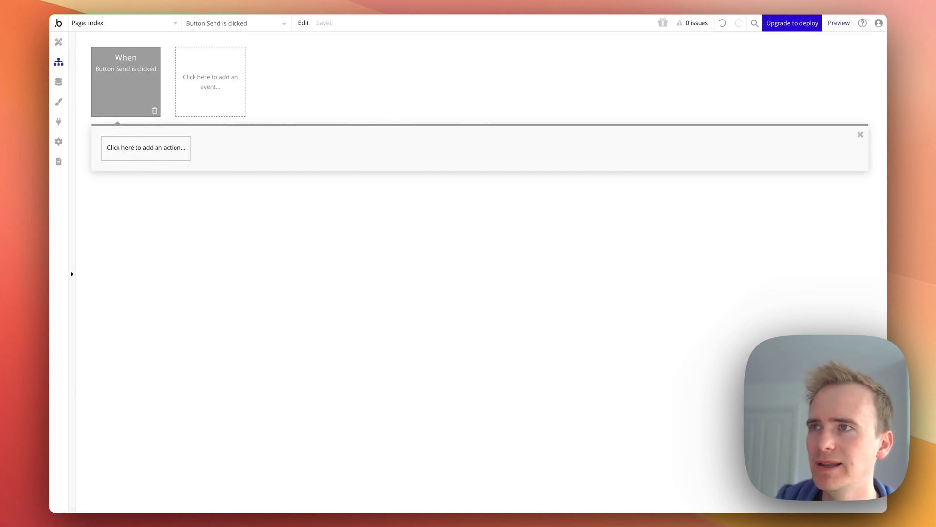
{"action": "left_click", "coordinate": [146, 147]}
{"action": "mouse_move", "coordinate": [137, 219]}
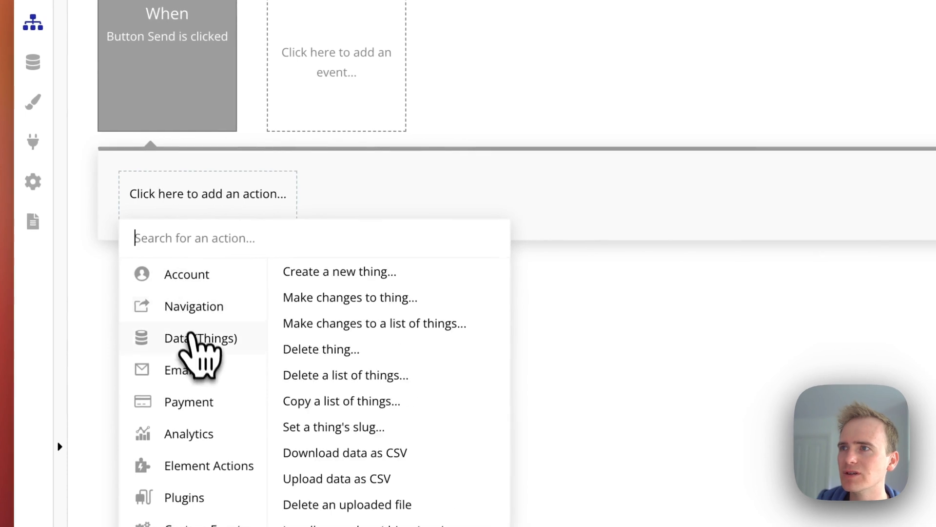
{"action": "left_click", "coordinate": [350, 276]}
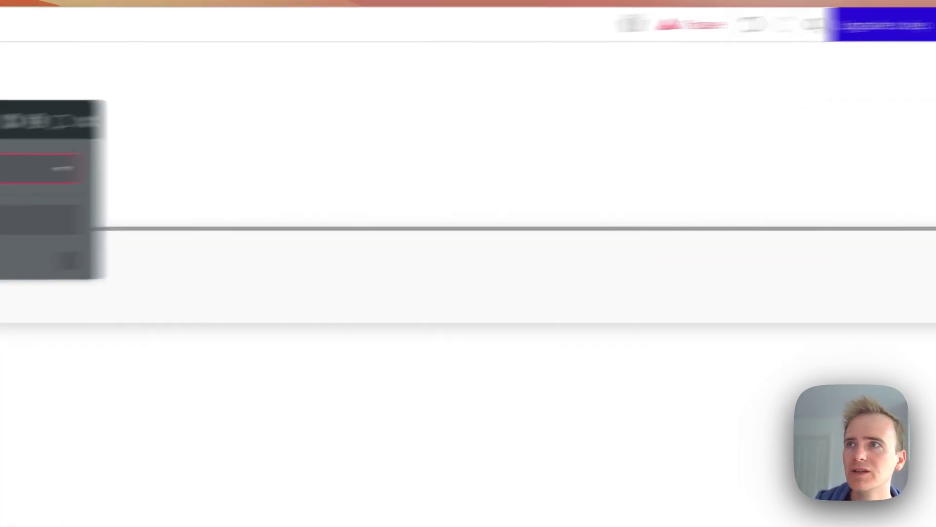
{"action": "left_click", "coordinate": [634, 178]}
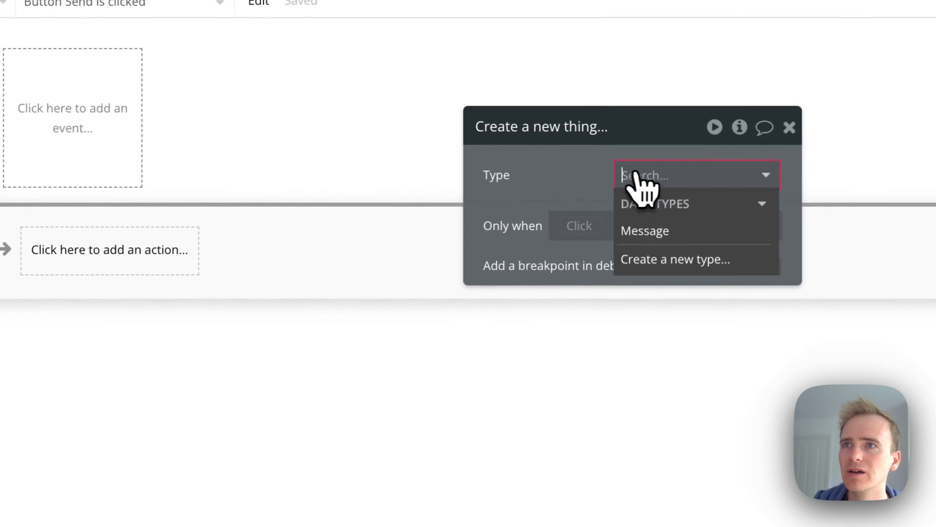
{"action": "left_click", "coordinate": [666, 239]}
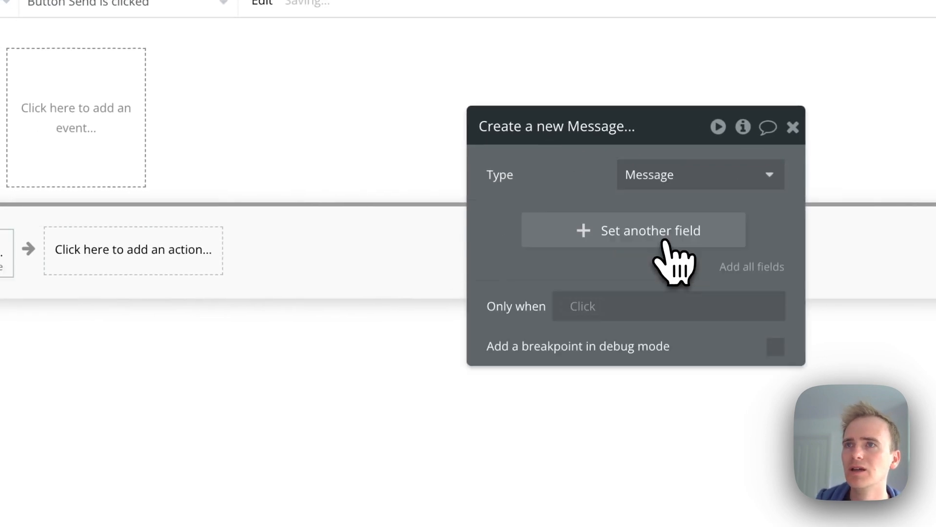
Set the new Message's Content field to the multiline input's value
{"action": "left_click", "coordinate": [647, 244]}
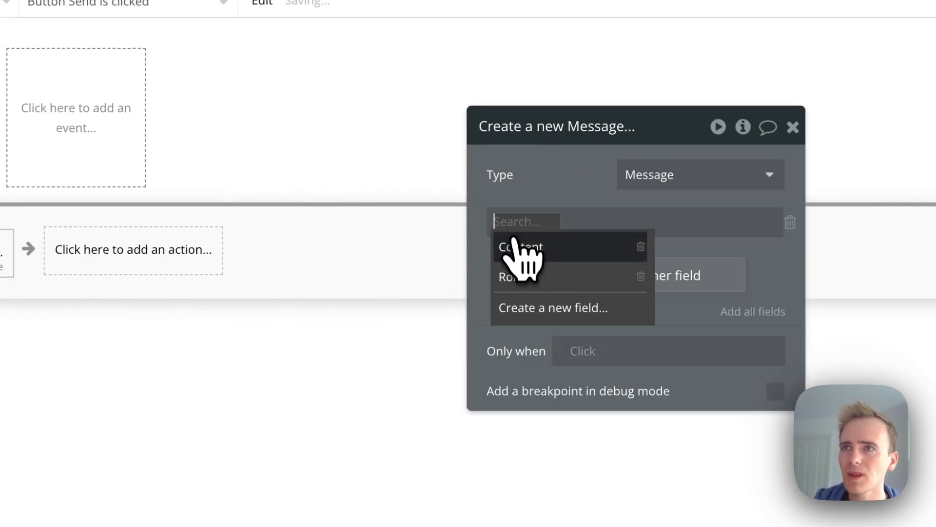
{"action": "left_click", "coordinate": [512, 242]}
{"action": "left_click", "coordinate": [576, 223]}
{"action": "type", "text": "mul"}
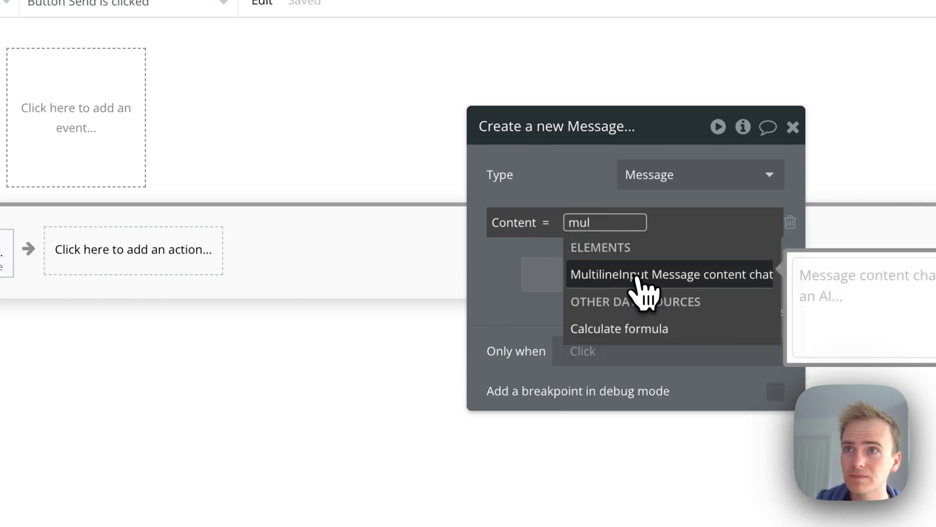
{"action": "left_click", "coordinate": [636, 277]}
{"action": "left_click", "coordinate": [589, 293]}
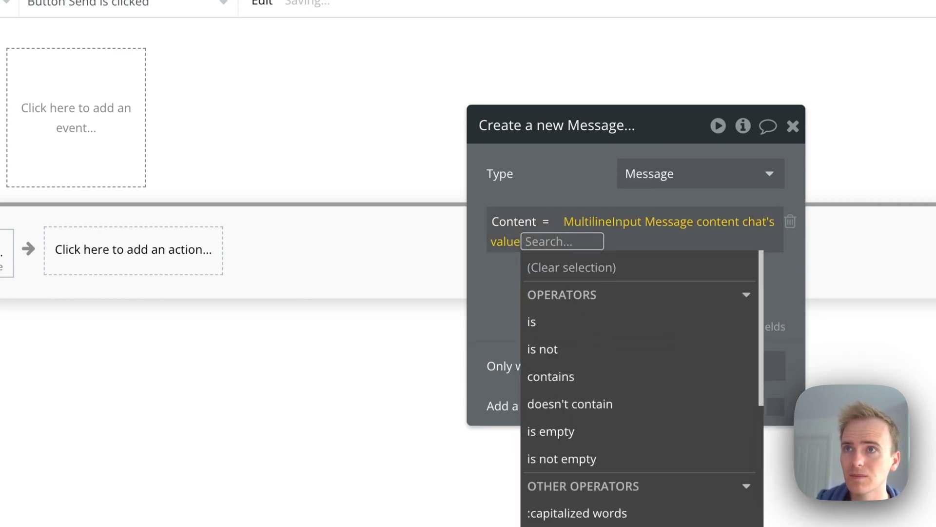
{"action": "left_click", "coordinate": [565, 204]}
{"action": "left_click", "coordinate": [586, 287]}
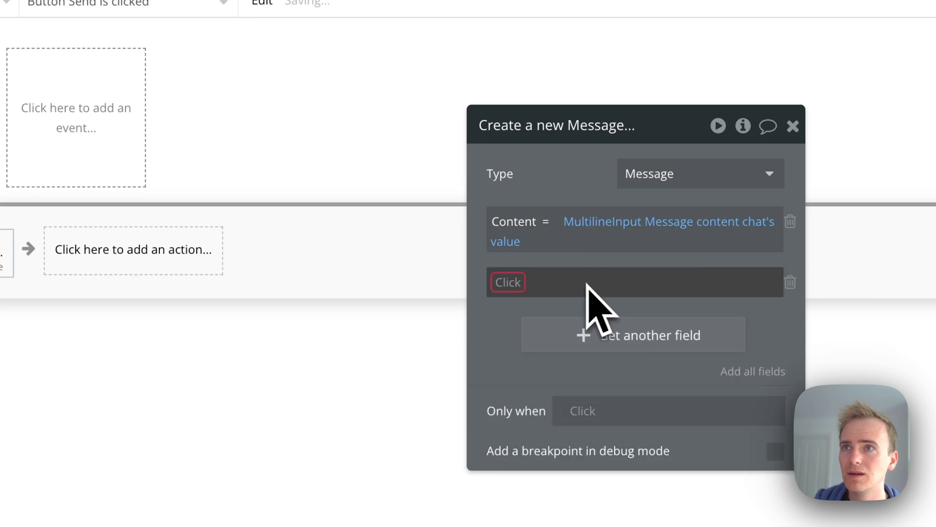
Add the Message's Role field and set it to user
{"action": "left_click", "coordinate": [505, 282]}
{"action": "left_click", "coordinate": [538, 334]}
{"action": "left_click", "coordinate": [557, 283]}
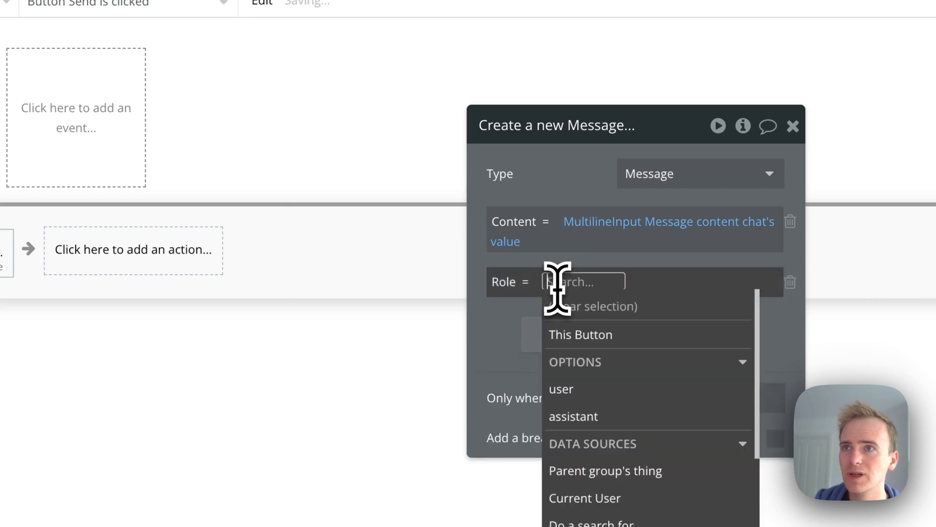
{"action": "left_click", "coordinate": [608, 390]}
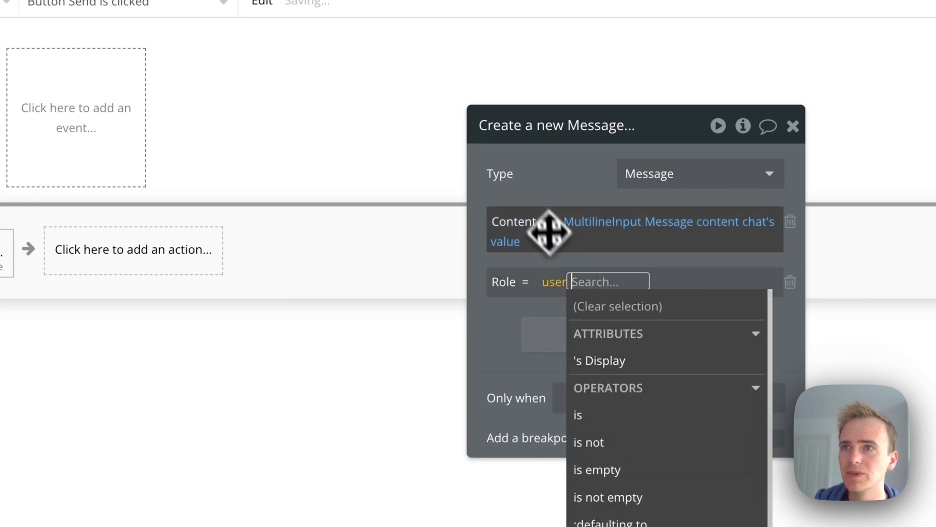
{"action": "left_click", "coordinate": [546, 205]}
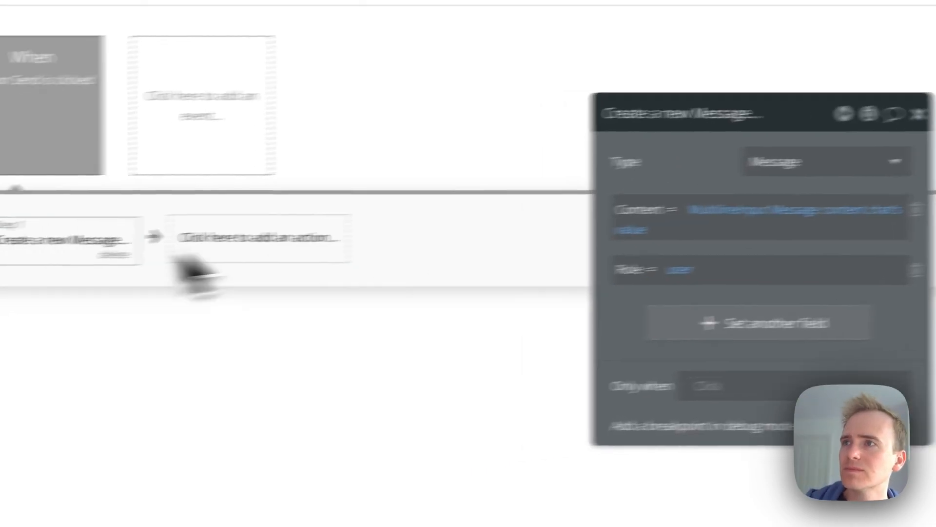
Add a Reset relevant inputs action as the workflow's second step
{"action": "left_click", "coordinate": [164, 269]}
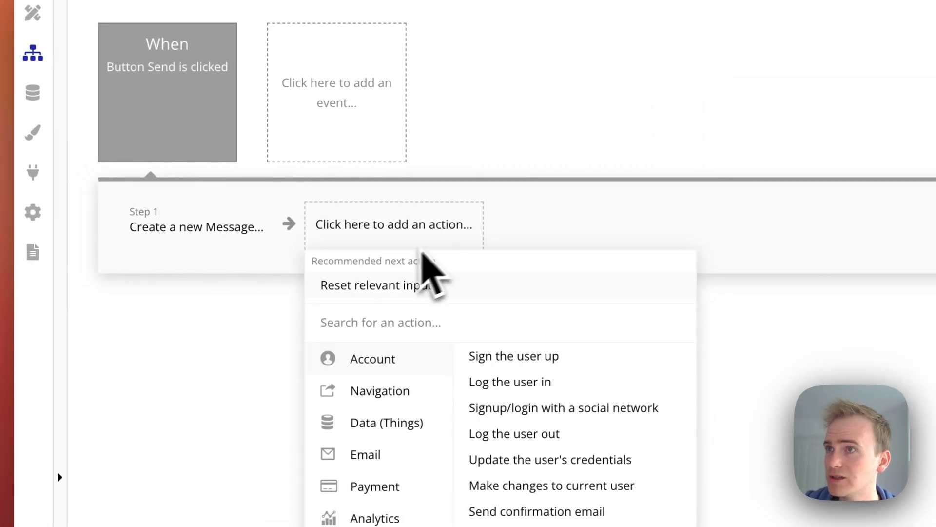
{"action": "left_click", "coordinate": [332, 289]}
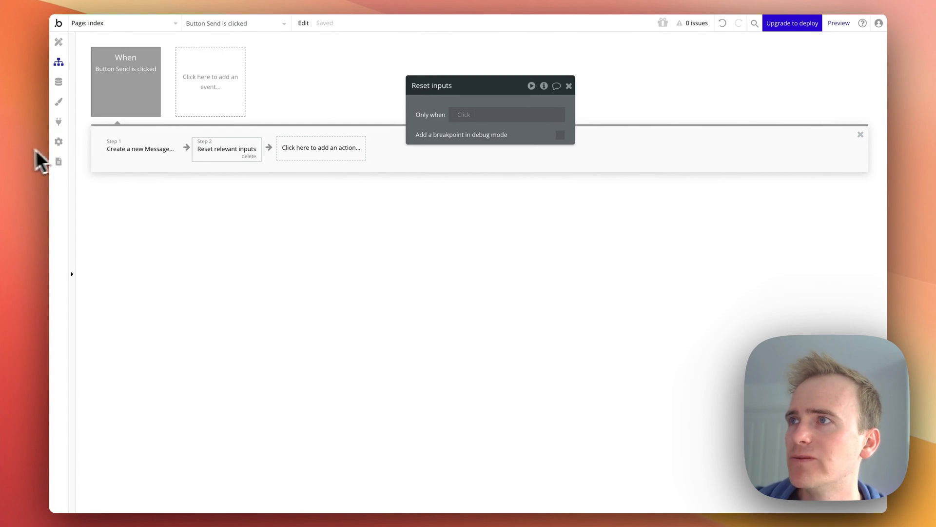
Review the OpenAI documentation on GPT-4o and text generation models
{"action": "left_click", "coordinate": [15, 150]}
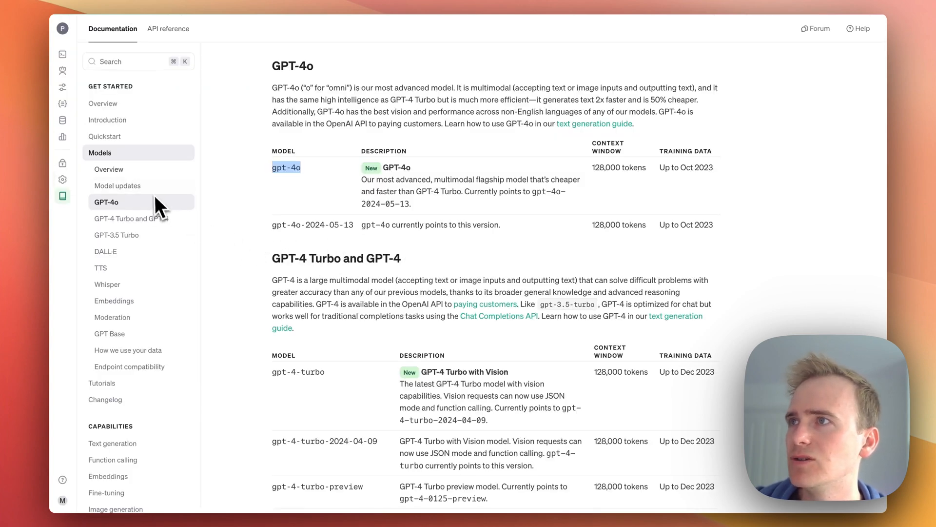
{"action": "scroll", "coordinate": [119, 456], "scroll_direction": "down", "scroll_amount": 3}
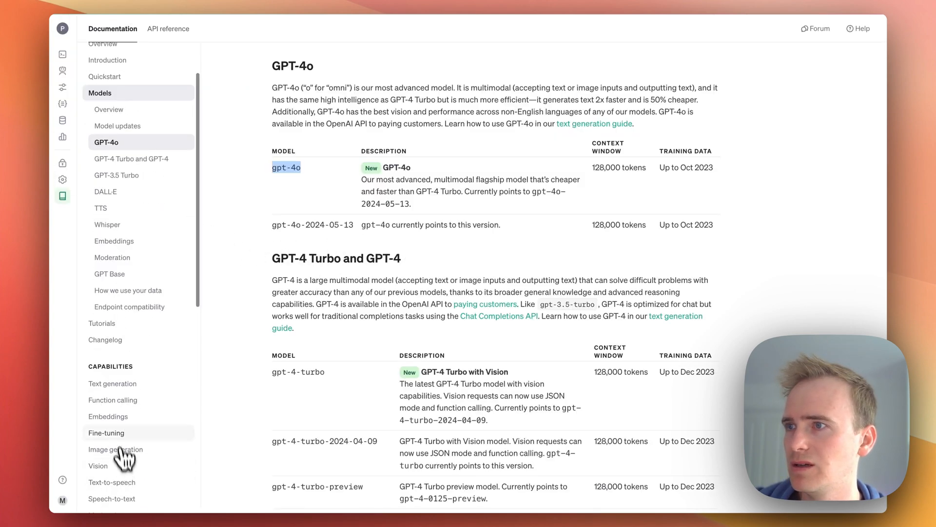
{"action": "left_click", "coordinate": [117, 384]}
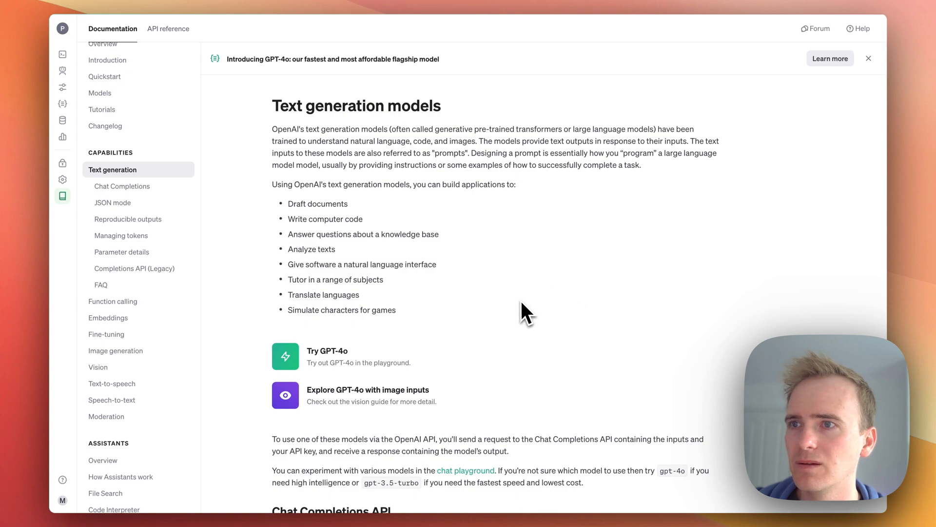
{"action": "scroll", "coordinate": [521, 302], "scroll_direction": "down", "scroll_amount": 10}
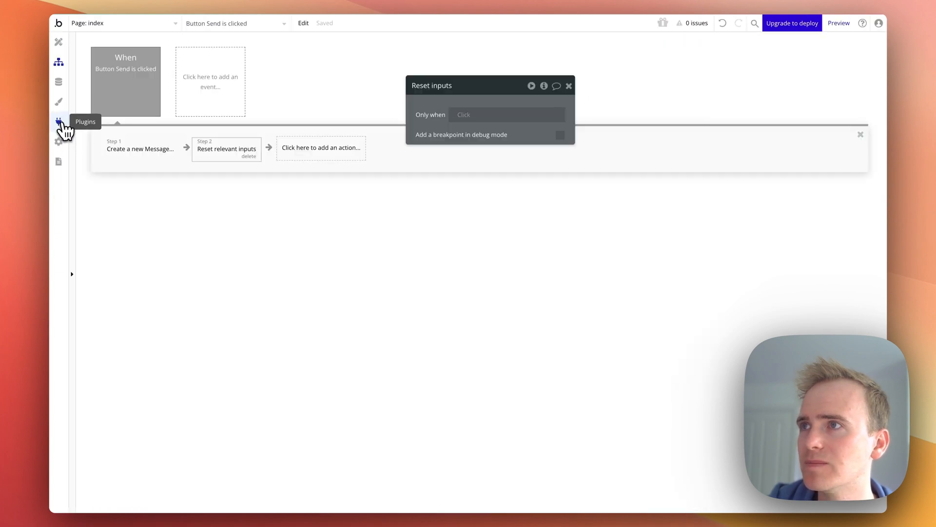
In the API Connector's Send message call, replace the body's message object with a dynamic <messages> parameter
{"action": "left_click", "coordinate": [63, 127]}
{"action": "left_click", "coordinate": [459, 385]}
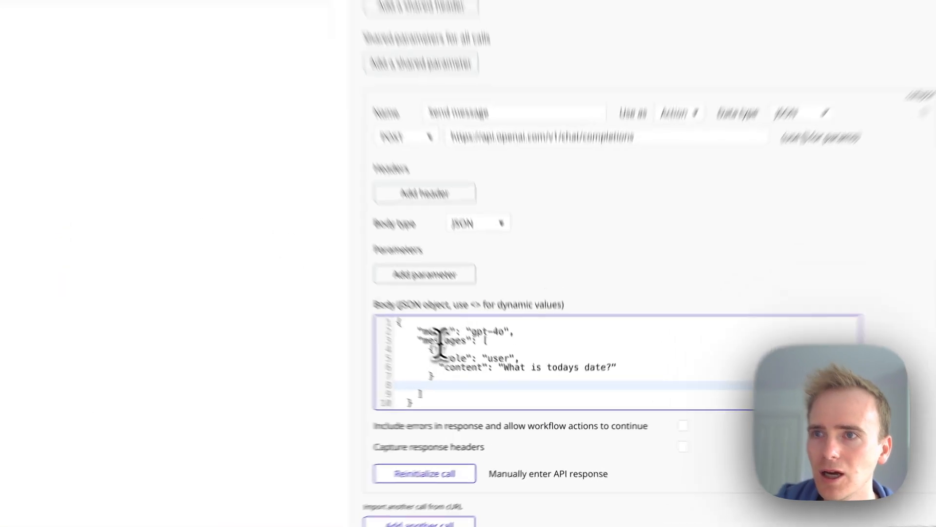
{"action": "left_click_drag", "start_coordinate": [429, 349], "coordinate": [441, 380]}
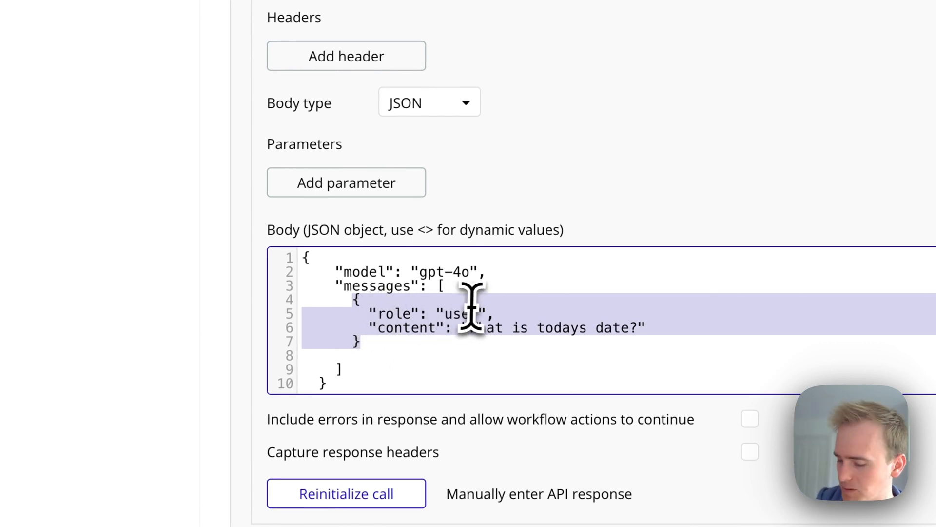
{"action": "key", "text": "BackSpace"}
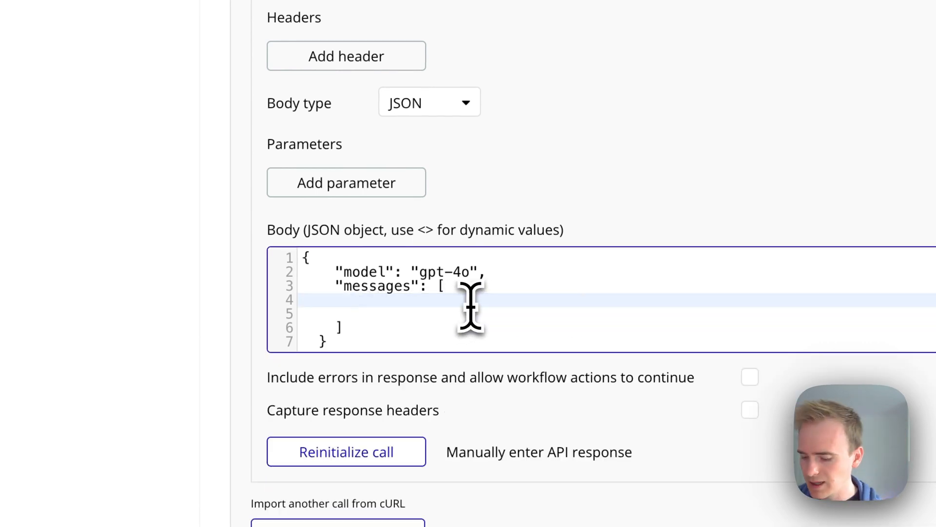
{"action": "type", "text": "<messages>"}
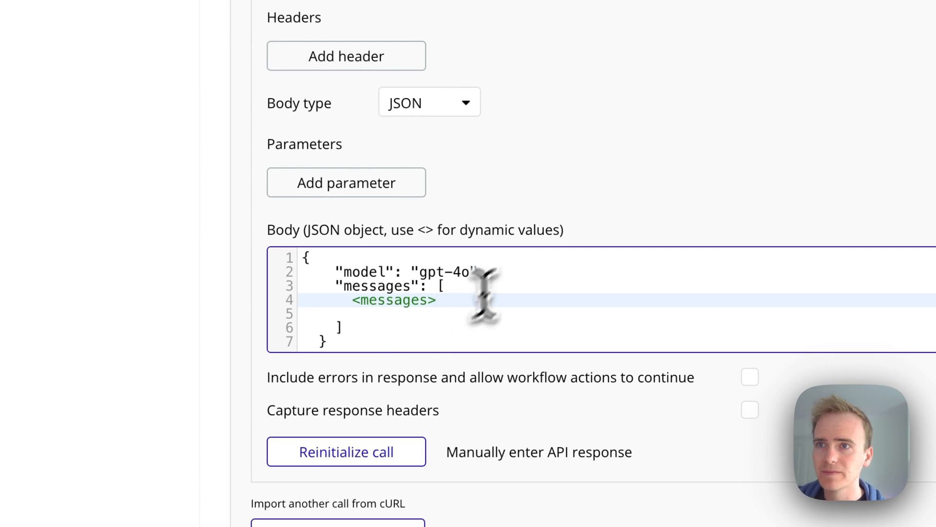
{"action": "left_click", "coordinate": [618, 168]}
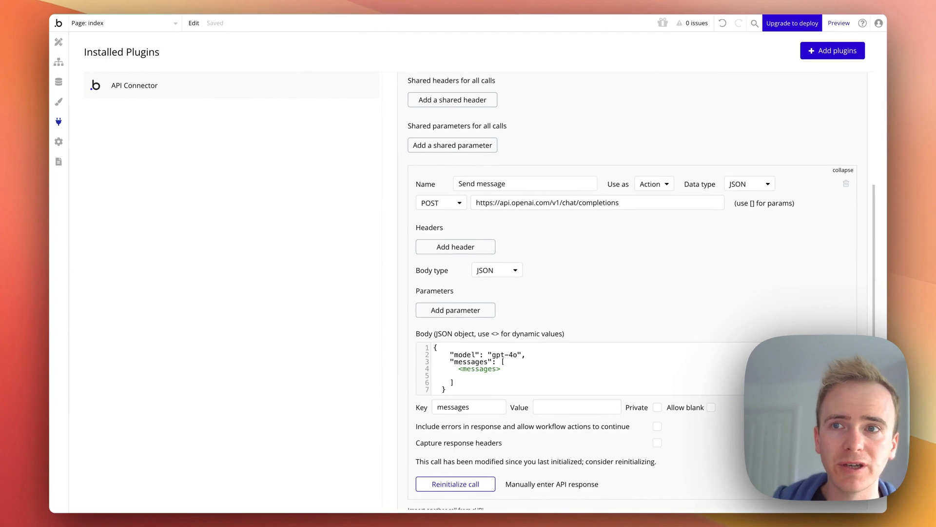
{"action": "left_click", "coordinate": [578, 403]}
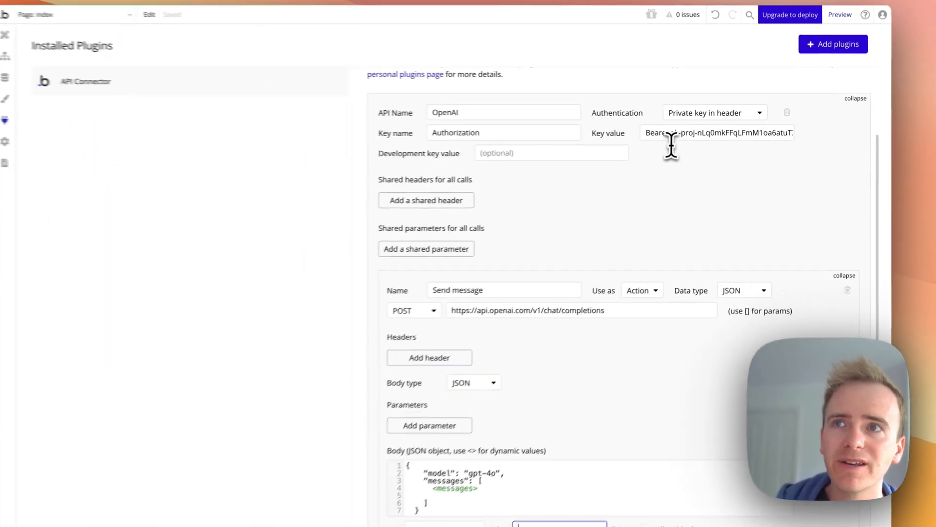
{"action": "scroll", "coordinate": [701, 232], "scroll_direction": "down", "scroll_amount": 2}
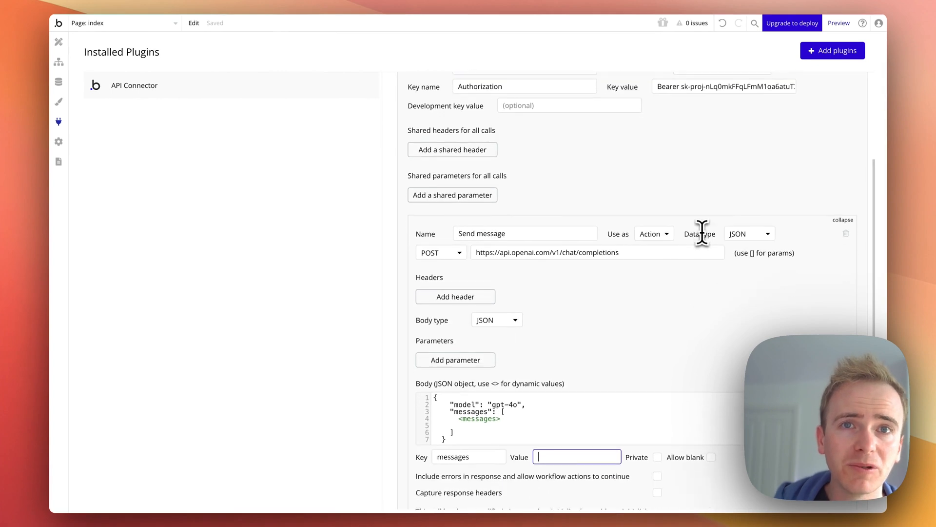
{"action": "scroll", "coordinate": [701, 232], "scroll_direction": "down", "scroll_amount": 1}
{"action": "scroll", "coordinate": [701, 232], "scroll_direction": "down", "scroll_amount": 3}
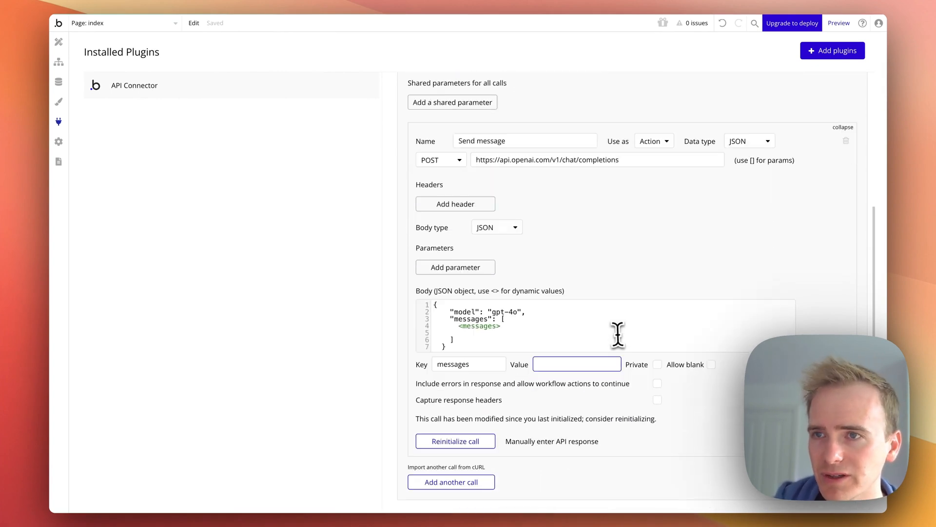
{"action": "left_click", "coordinate": [591, 366]}
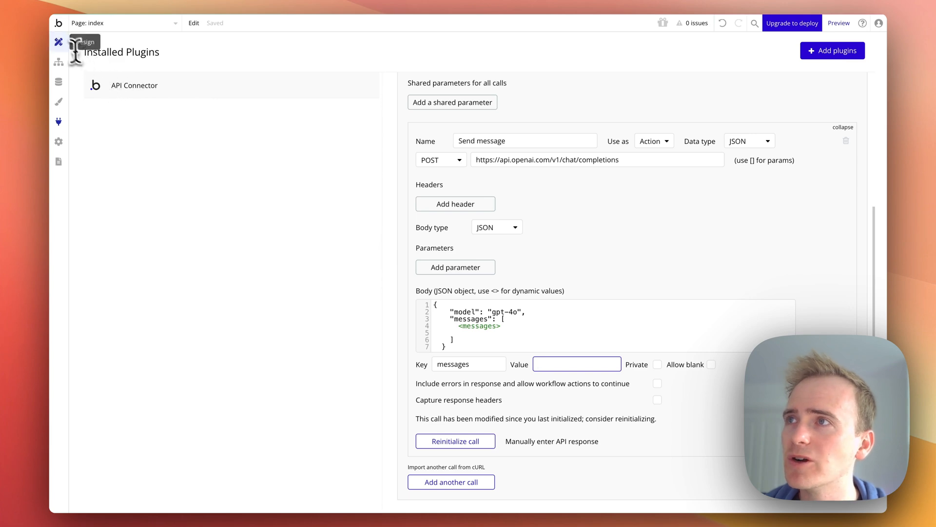
Add the OpenAI - Send message action as the workflow's third step
{"action": "left_click", "coordinate": [64, 69]}
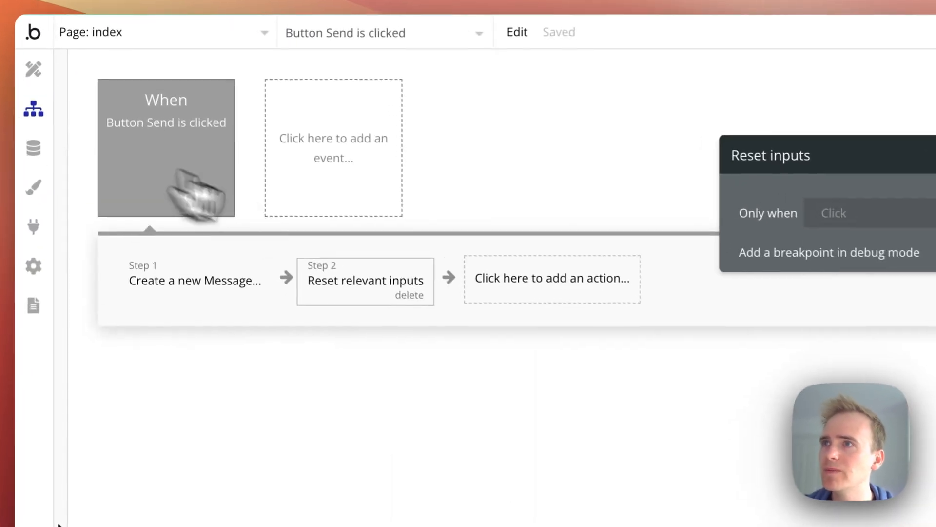
{"action": "left_click", "coordinate": [354, 169]}
{"action": "mouse_move", "coordinate": [468, 415]}
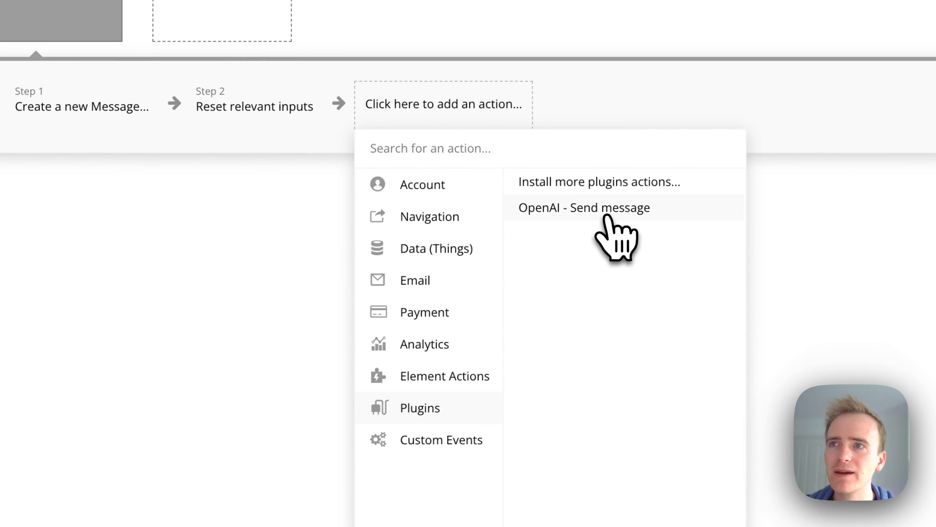
{"action": "left_click", "coordinate": [617, 212]}
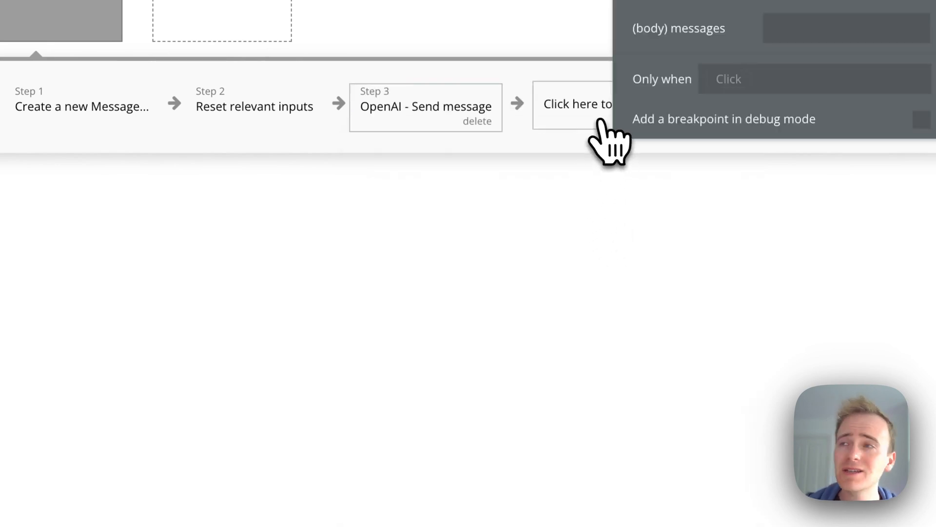
Check the Message data type fields and the API Connector call settings
{"action": "left_click", "coordinate": [26, 139]}
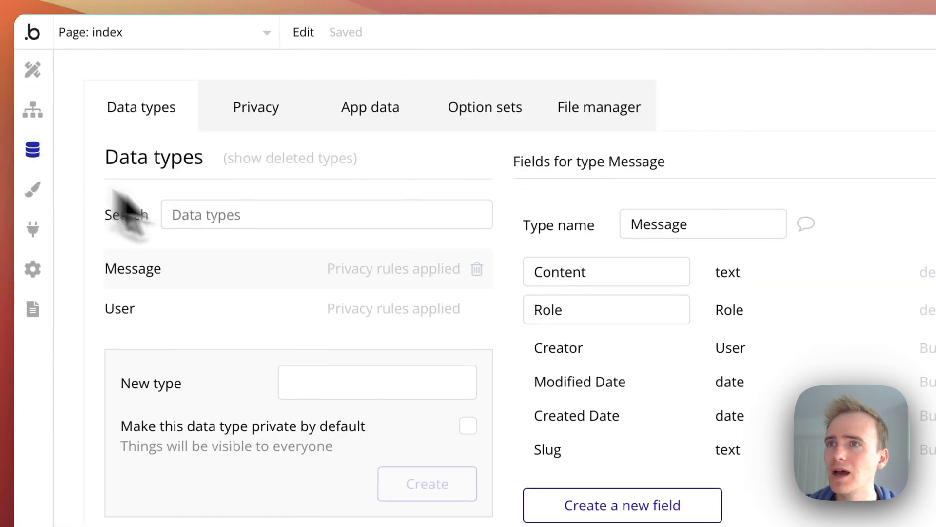
{"action": "left_click", "coordinate": [23, 233]}
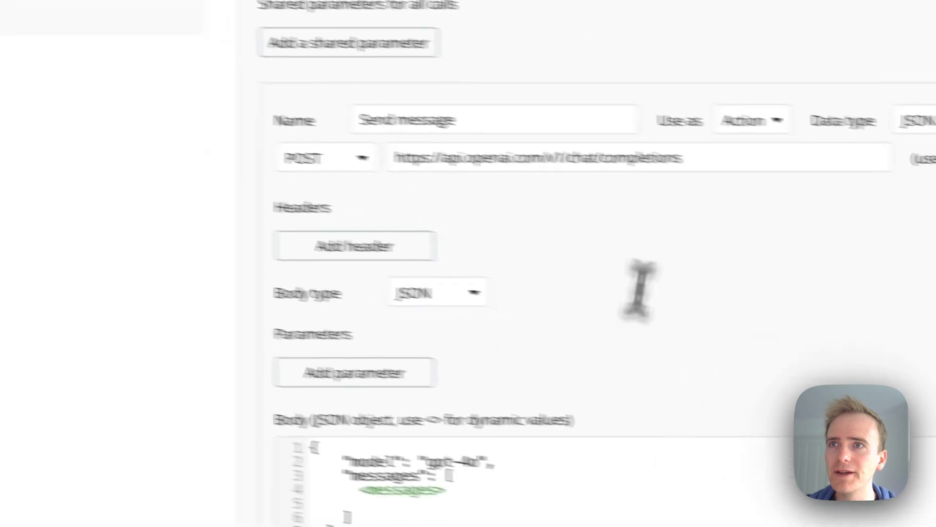
{"action": "left_click", "coordinate": [431, 102]}
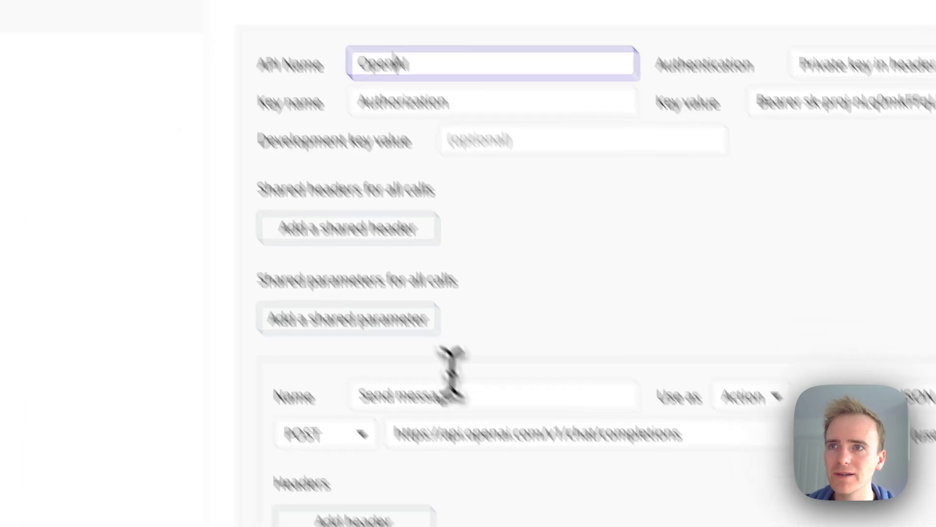
{"action": "left_click", "coordinate": [456, 393]}
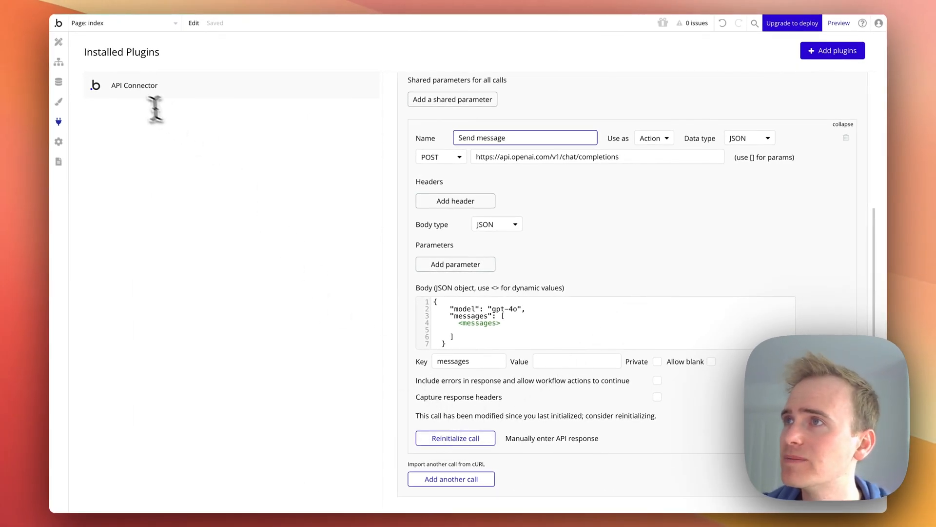
{"action": "left_click", "coordinate": [58, 63]}
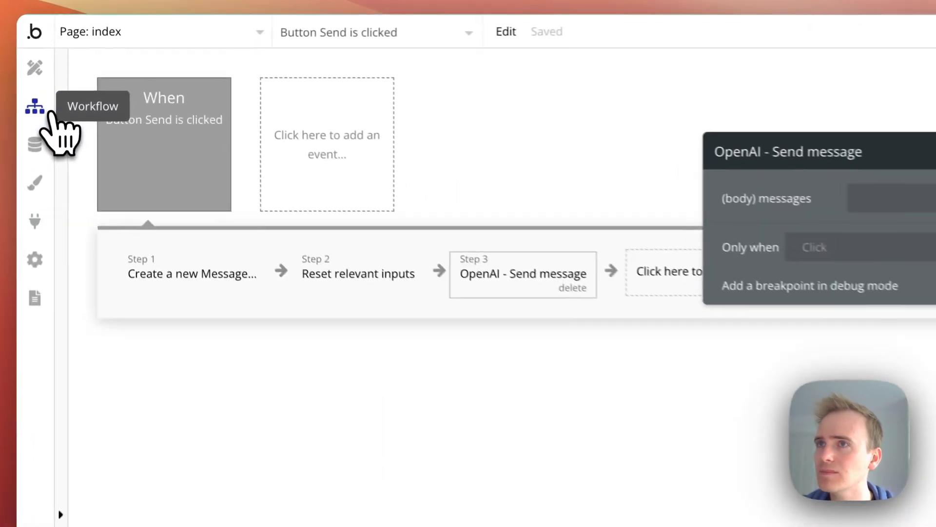
Set the OpenAI - Send message action's messages body to the RepeatingGroup Message's List of Messages :format as text
{"action": "left_click", "coordinate": [892, 199]}
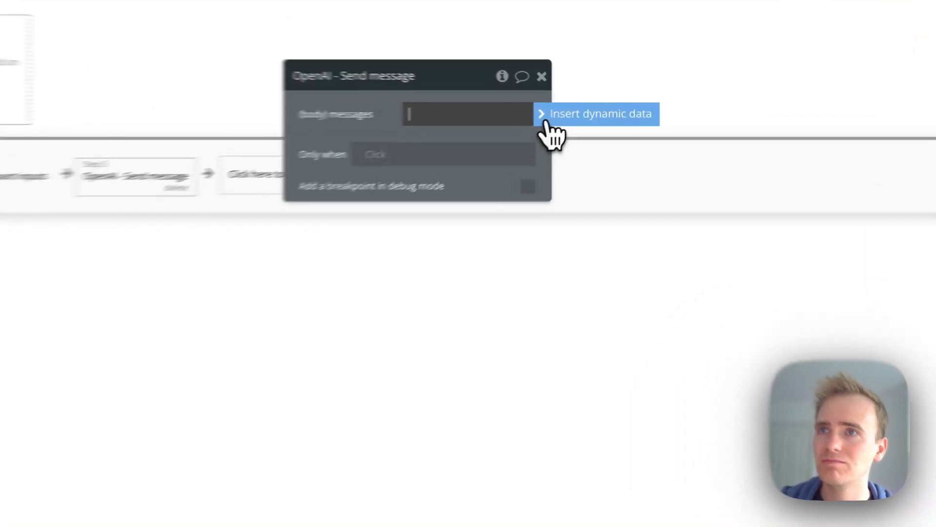
{"action": "left_click", "coordinate": [572, 113]}
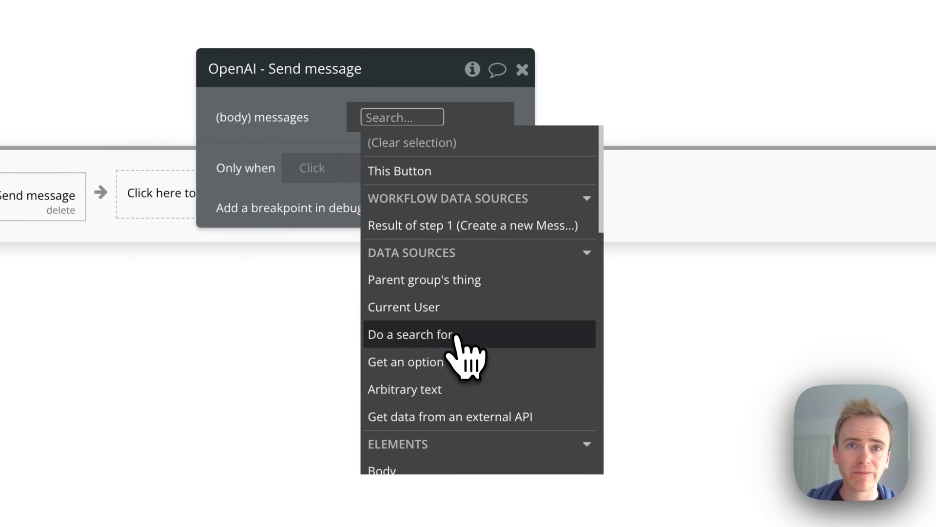
{"action": "scroll", "coordinate": [461, 361], "scroll_direction": "down", "scroll_amount": 3}
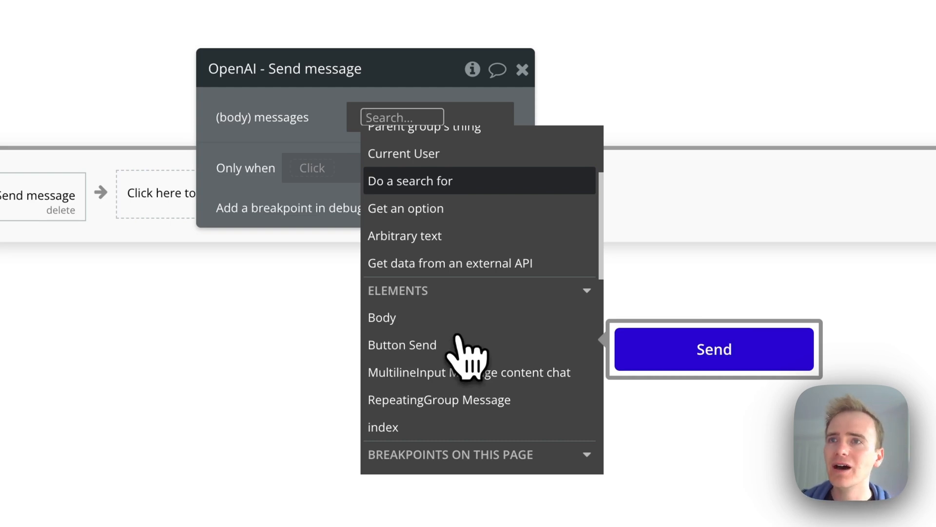
{"action": "left_click", "coordinate": [499, 400]}
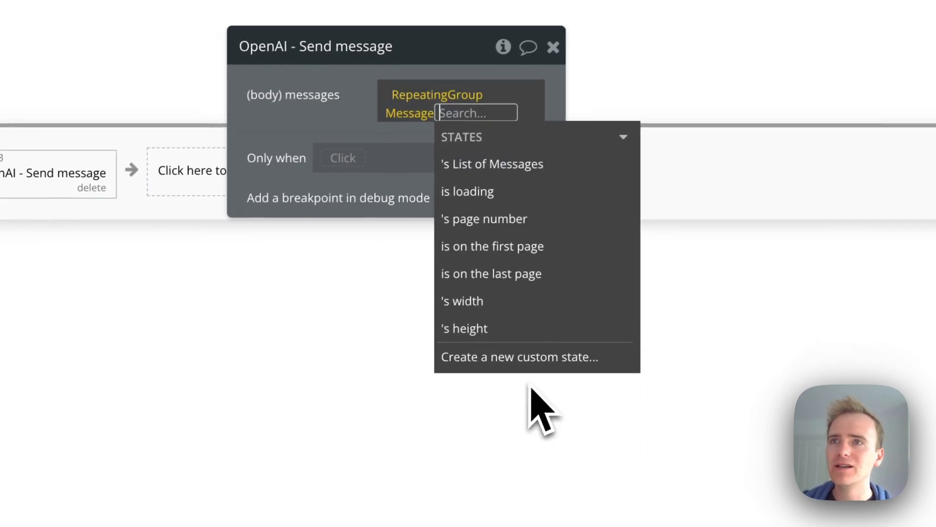
{"action": "left_click", "coordinate": [532, 163]}
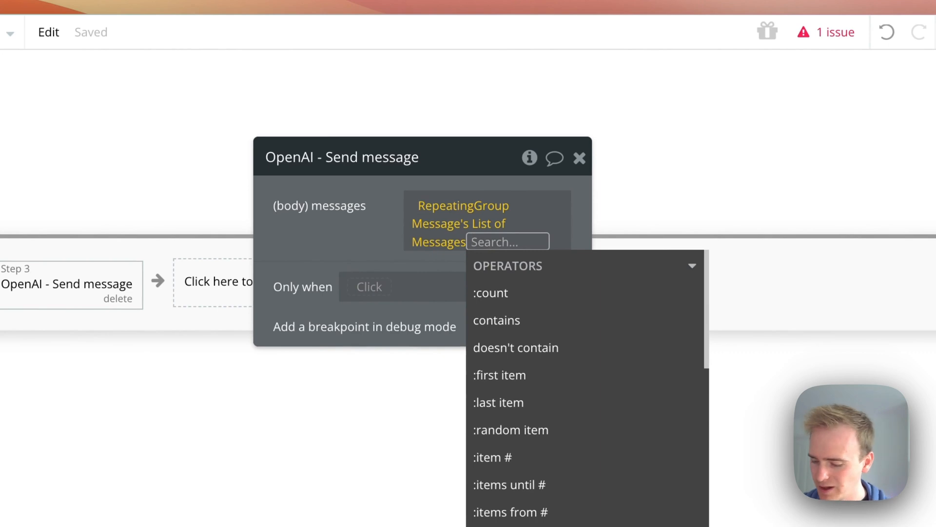
{"action": "type", "text": "for"}
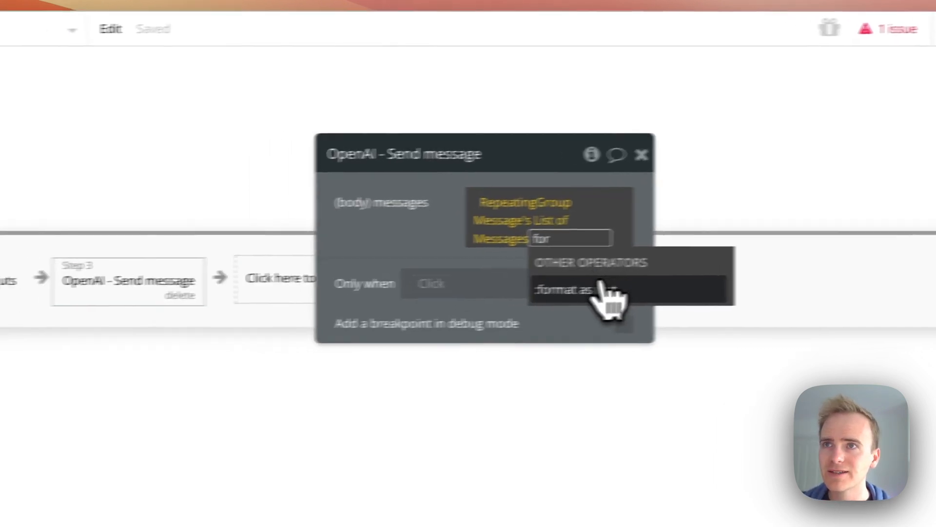
{"action": "left_click", "coordinate": [601, 289]}
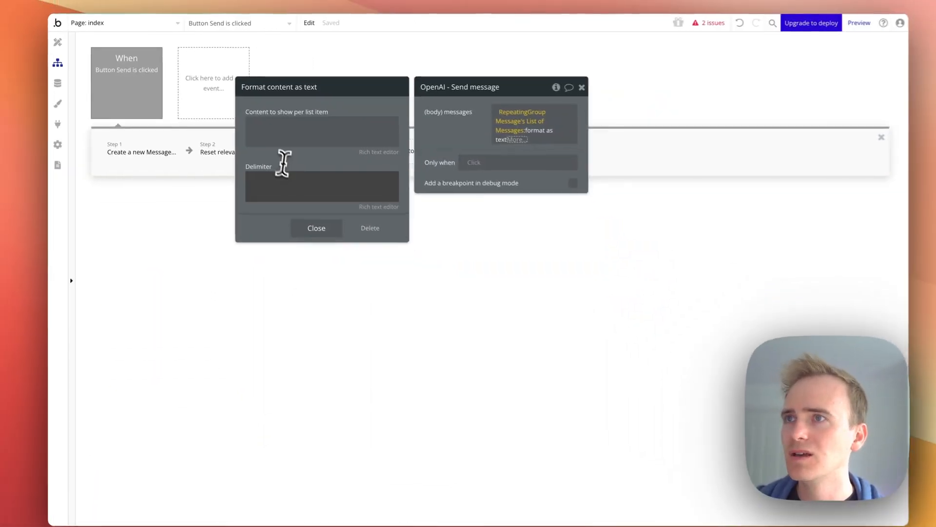
Set the format-as-text delimiter to a comma and paste a user-role message JSON object as the content per list item
{"action": "left_click", "coordinate": [281, 175]}
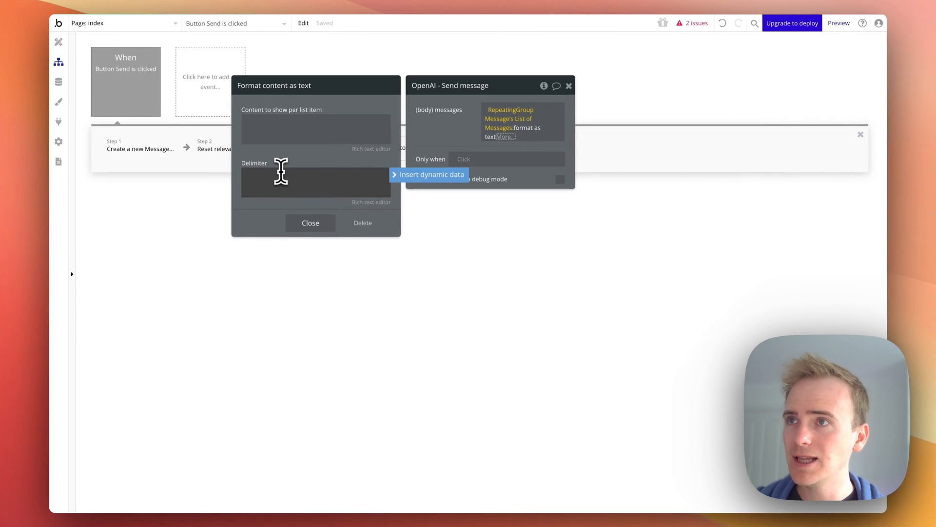
{"action": "left_click", "coordinate": [283, 128]}
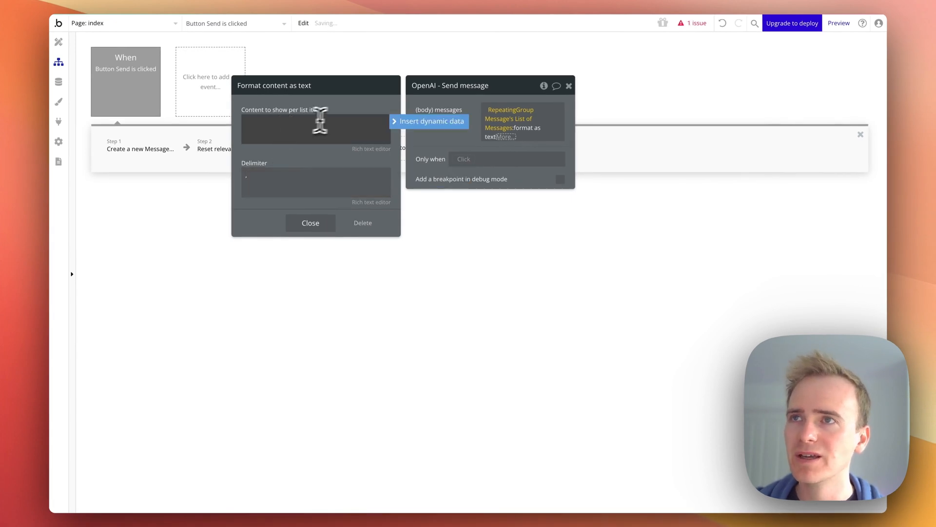
{"action": "type", "text": "{     \"role\": \"user\",     \"content\": \"What is todays date?\"   }"}
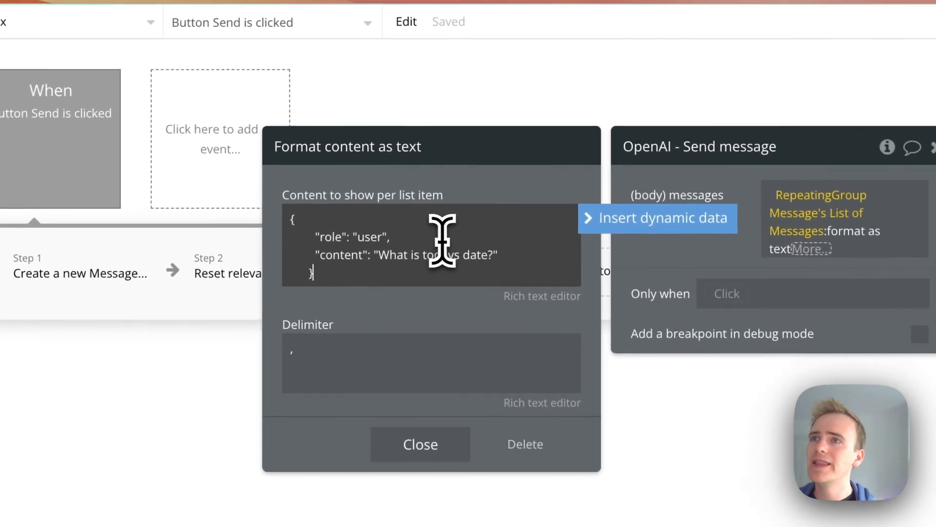
Collapse the pasted message JSON onto a single line by removing its line breaks and indentation
{"action": "left_click", "coordinate": [497, 276]}
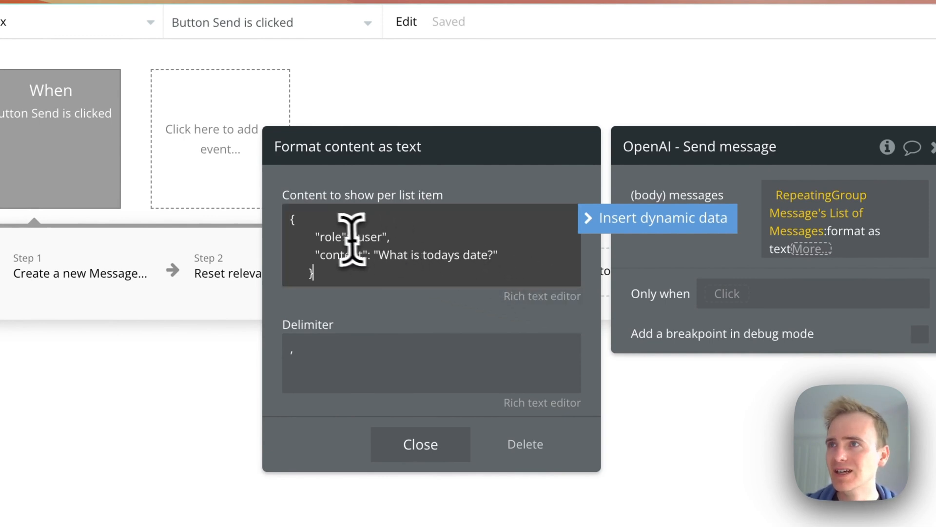
{"action": "left_click", "coordinate": [344, 220]}
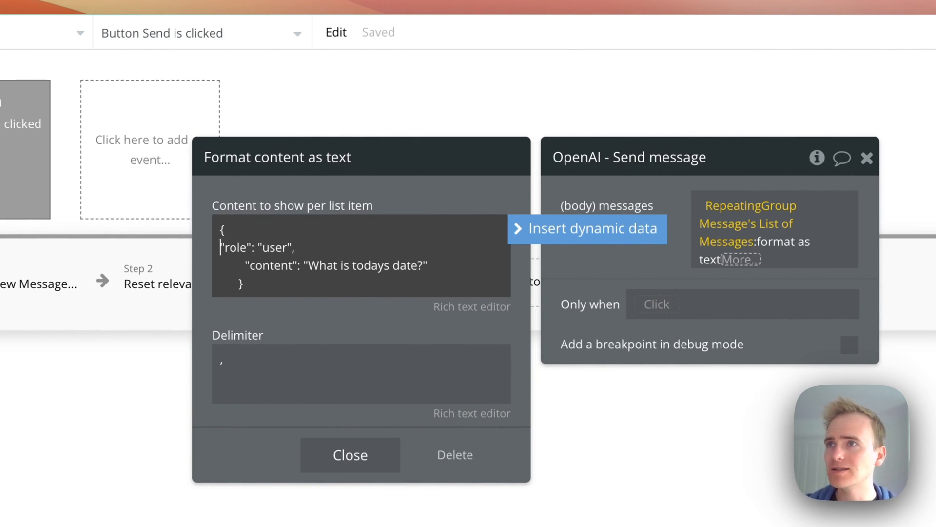
{"action": "key", "text": "BackSpace"}
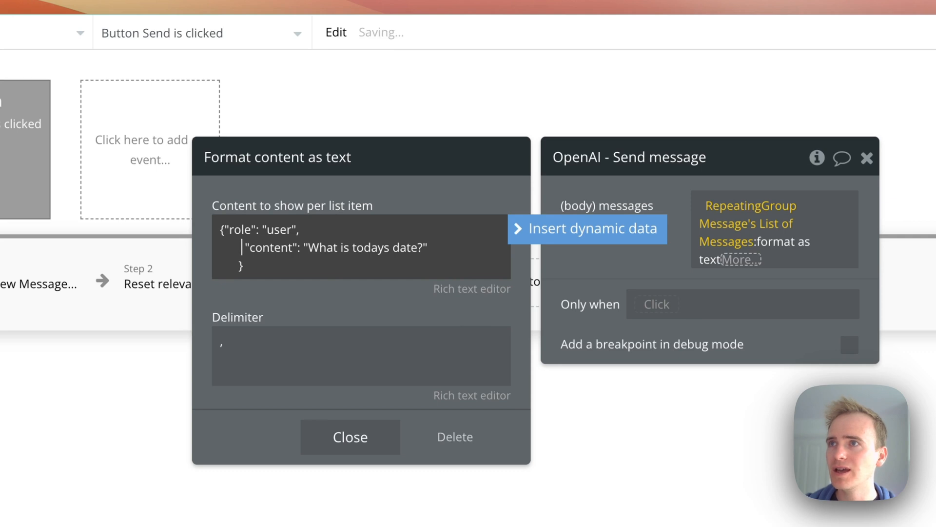
{"action": "key", "text": "BackSpace"}
{"action": "key", "text": "BackSpace"}
{"action": "key", "text": "BackSpace"}
{"action": "key", "text": "BackSpace"}
{"action": "key", "text": "BackSpace"}
{"action": "key", "text": "BackSpace"}
{"action": "key", "text": "BackSpace"}
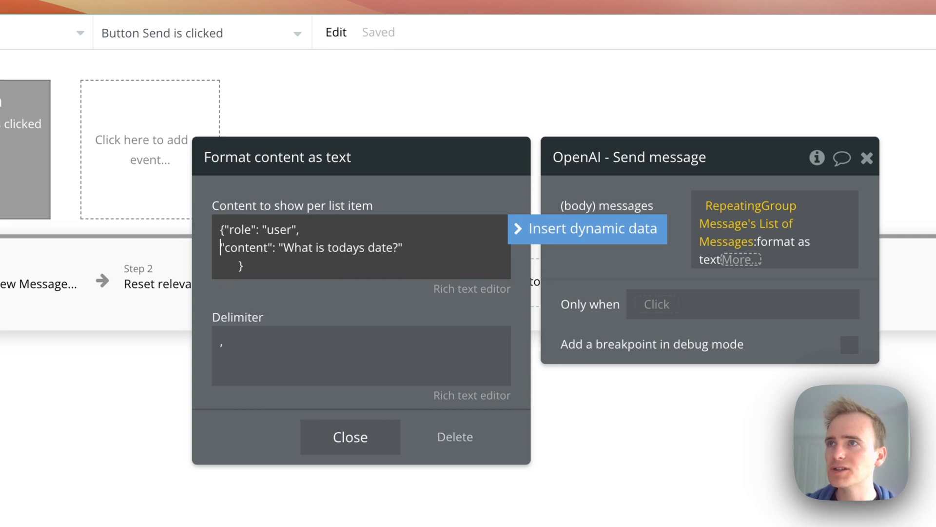
{"action": "key", "text": "Down"}
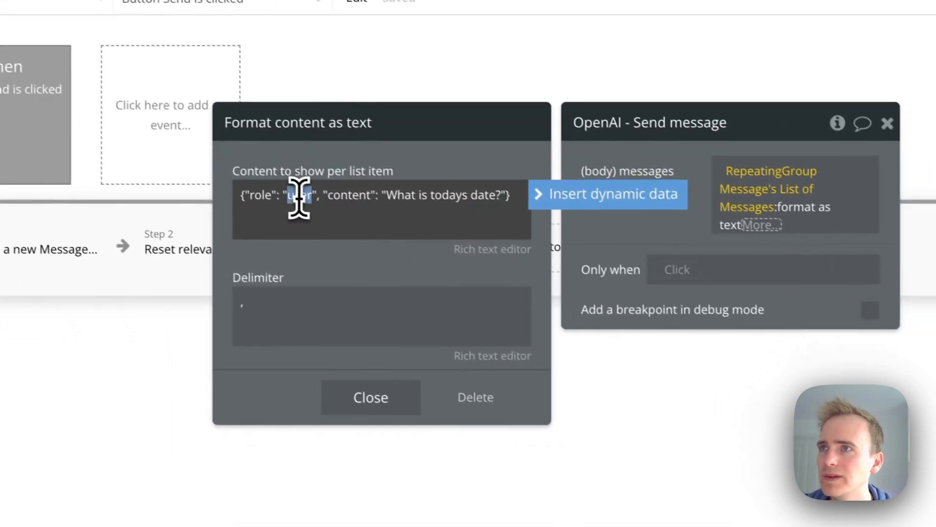
Replace the "user" role value with dynamic data This Message's Role's Display
{"action": "double_click", "coordinate": [279, 229]}
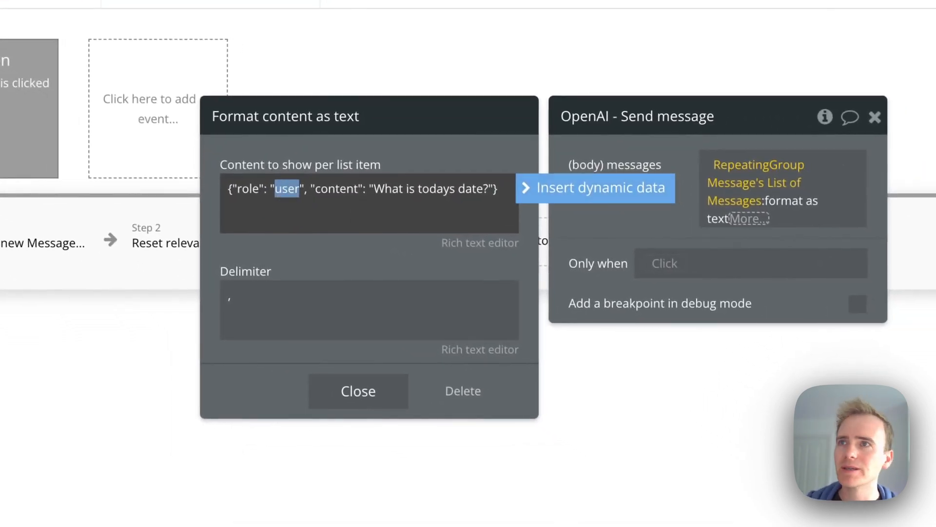
{"action": "left_click", "coordinate": [607, 192]}
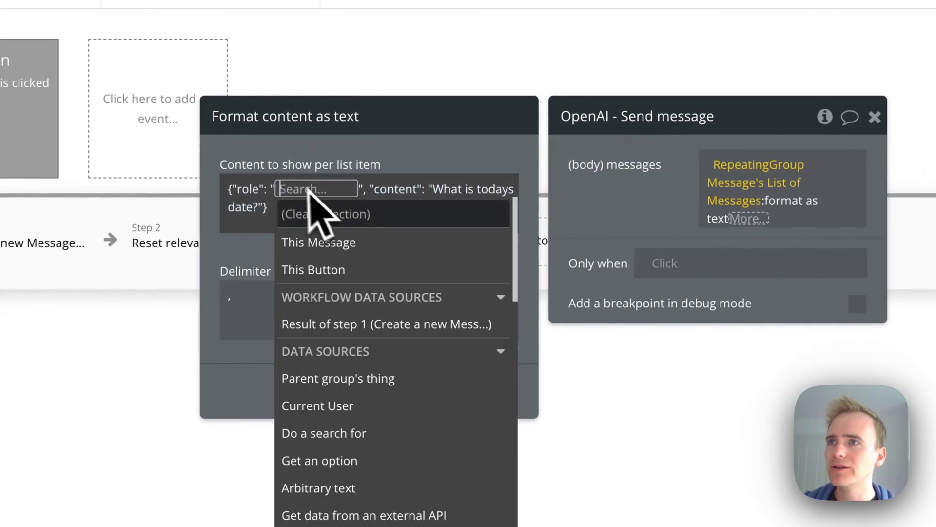
{"action": "left_click", "coordinate": [361, 254]}
{"action": "left_click", "coordinate": [423, 352]}
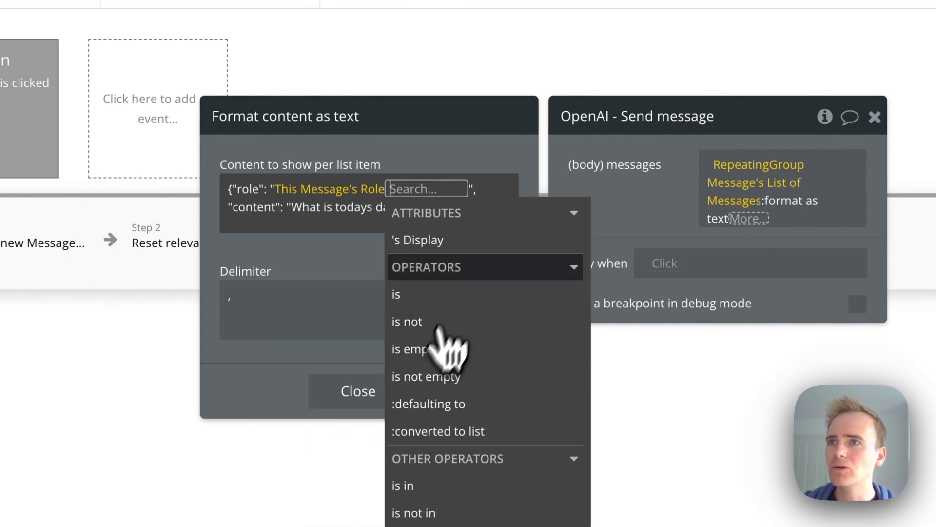
{"action": "left_click", "coordinate": [471, 242]}
{"action": "left_click", "coordinate": [426, 151]}
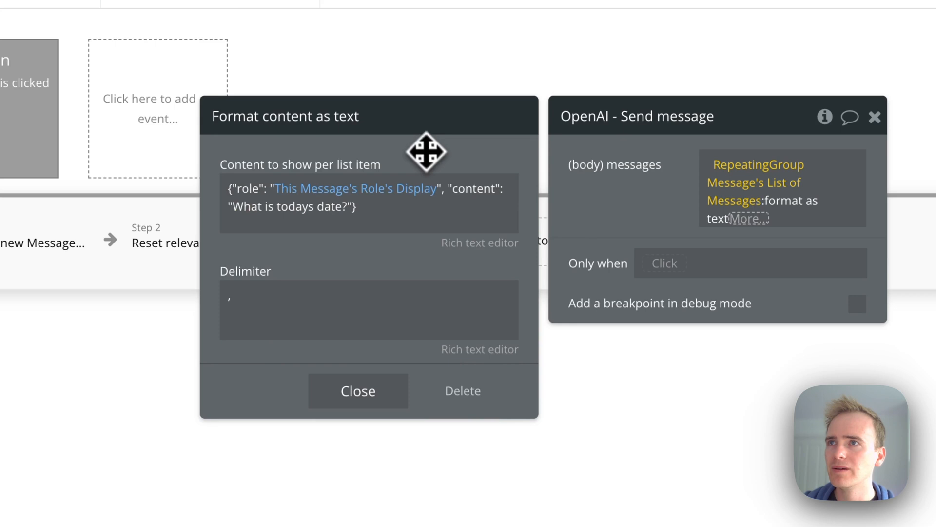
Replace the quoted content text with This Message's Content:formatted as JSON-safe
{"action": "left_click", "coordinate": [437, 207]}
{"action": "left_click", "coordinate": [365, 212]}
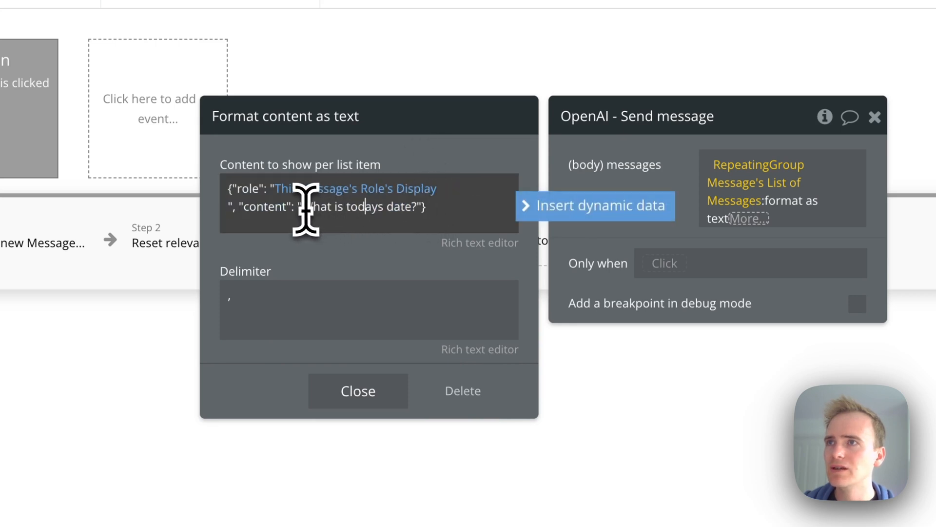
{"action": "left_click_drag", "start_coordinate": [298, 208], "coordinate": [423, 213]}
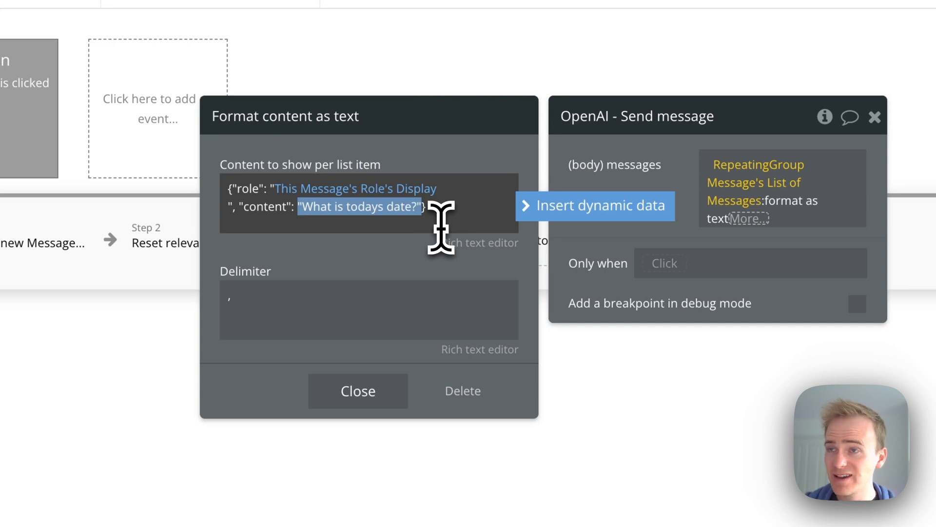
{"action": "key", "text": "BackSpace"}
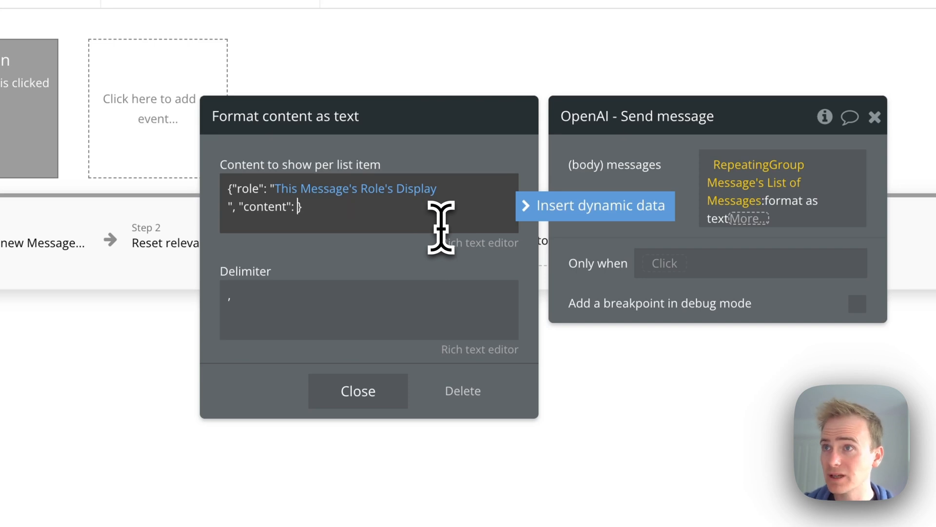
{"action": "left_click", "coordinate": [540, 199]}
{"action": "left_click", "coordinate": [334, 261]}
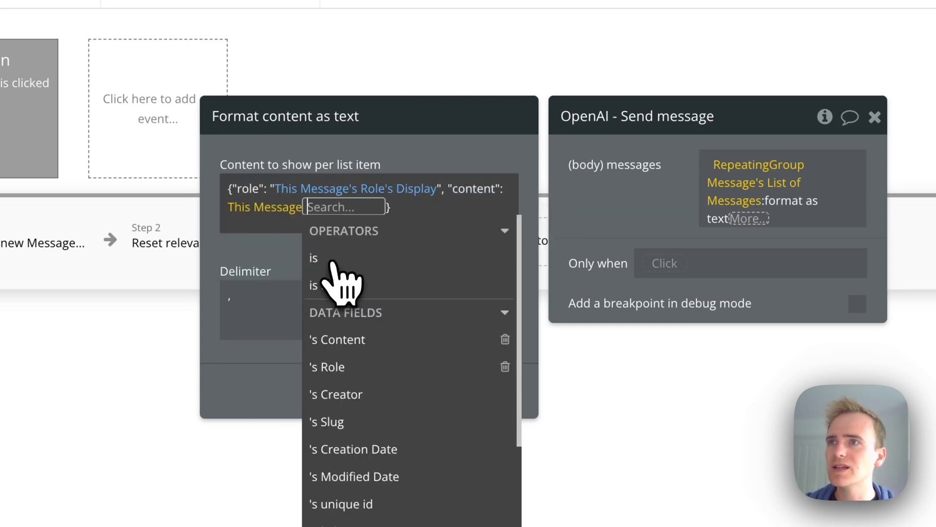
{"action": "left_click", "coordinate": [397, 344]}
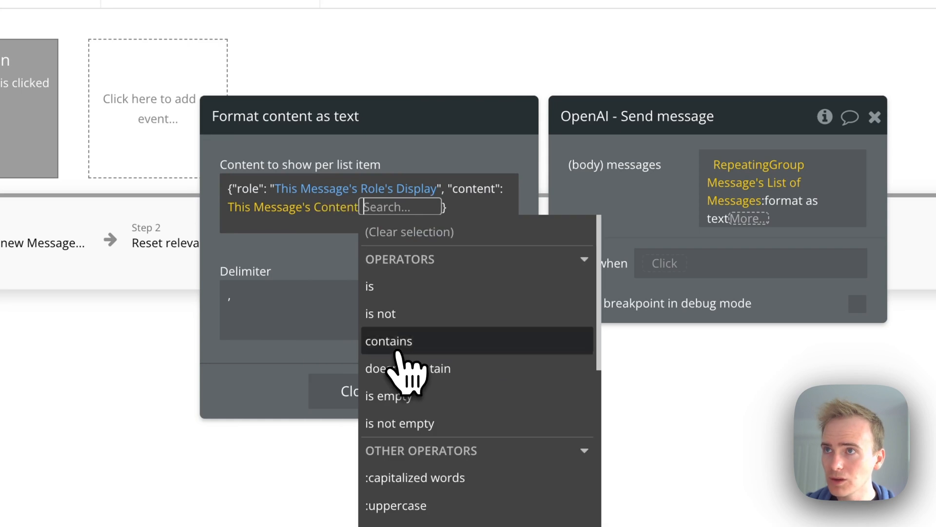
{"action": "type", "text": "js"}
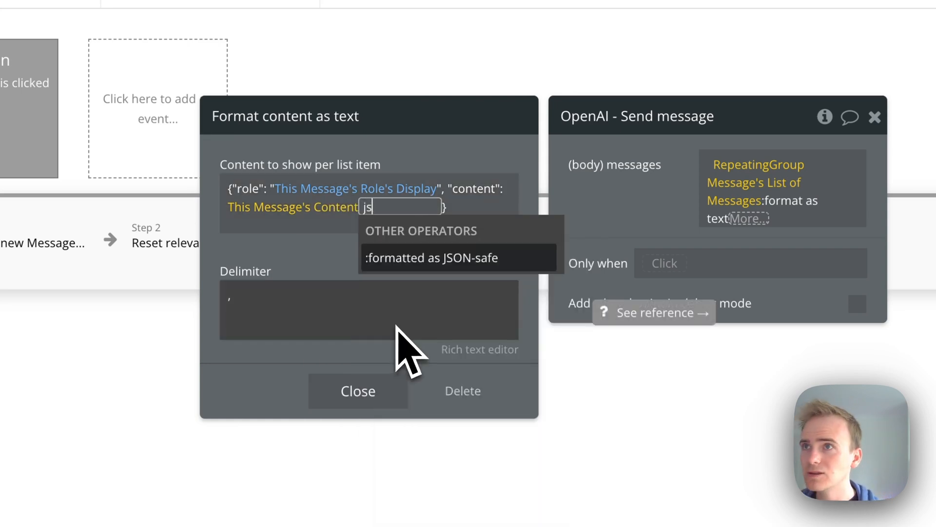
{"action": "left_click", "coordinate": [395, 259]}
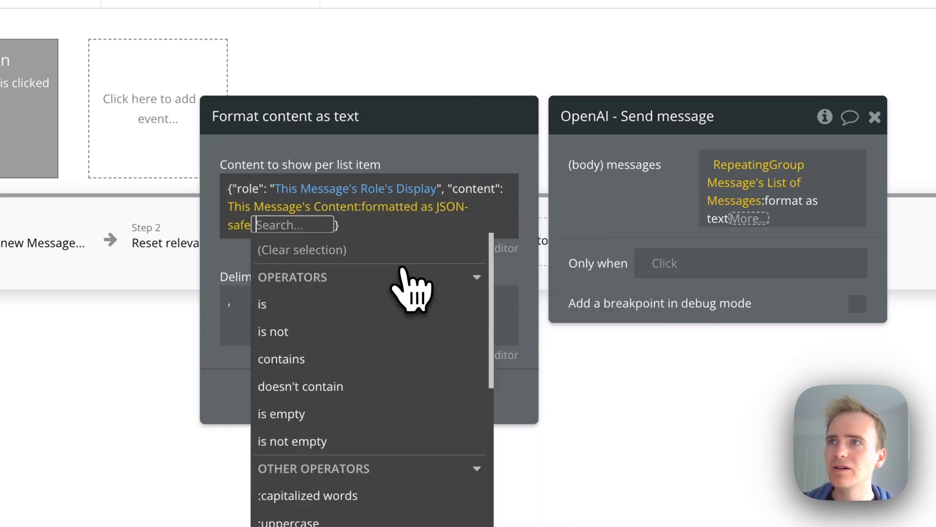
{"action": "left_click", "coordinate": [336, 156]}
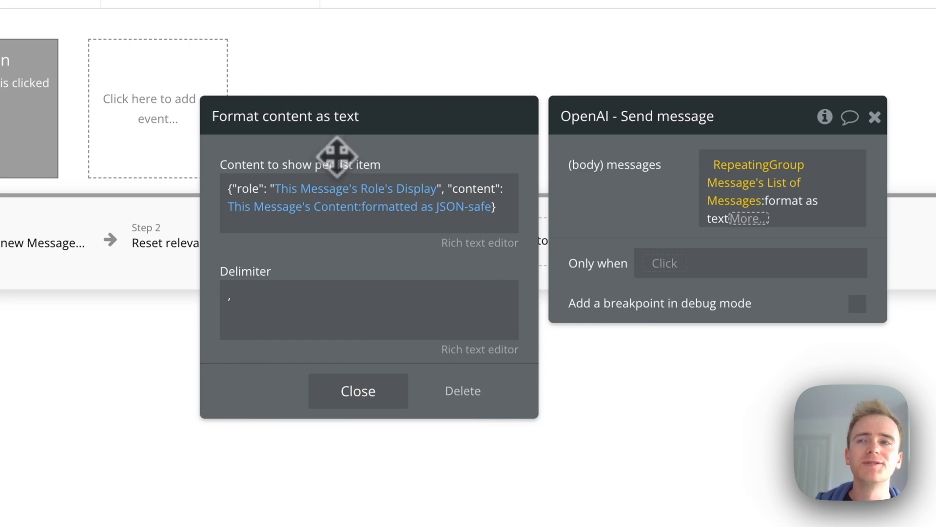
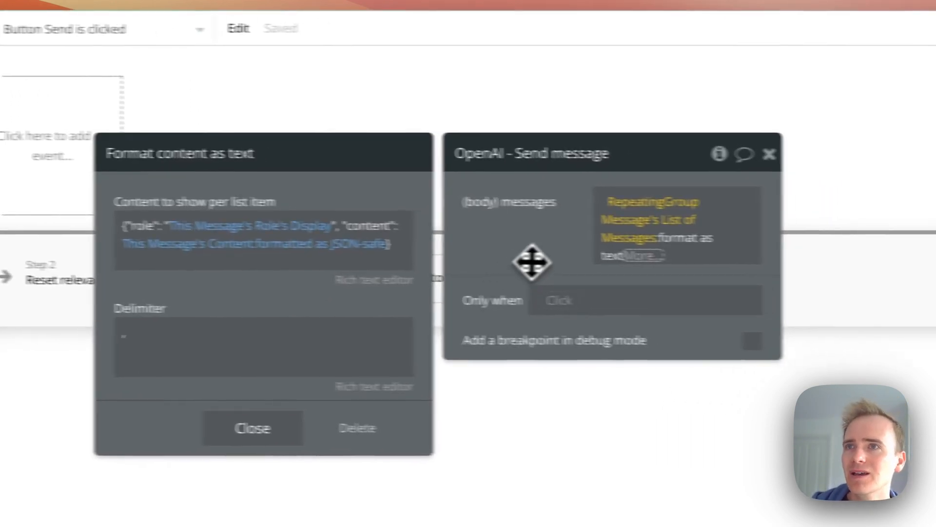
Add a Create a new thing action after the OpenAI step and set its type to Message
{"action": "left_click", "coordinate": [629, 264]}
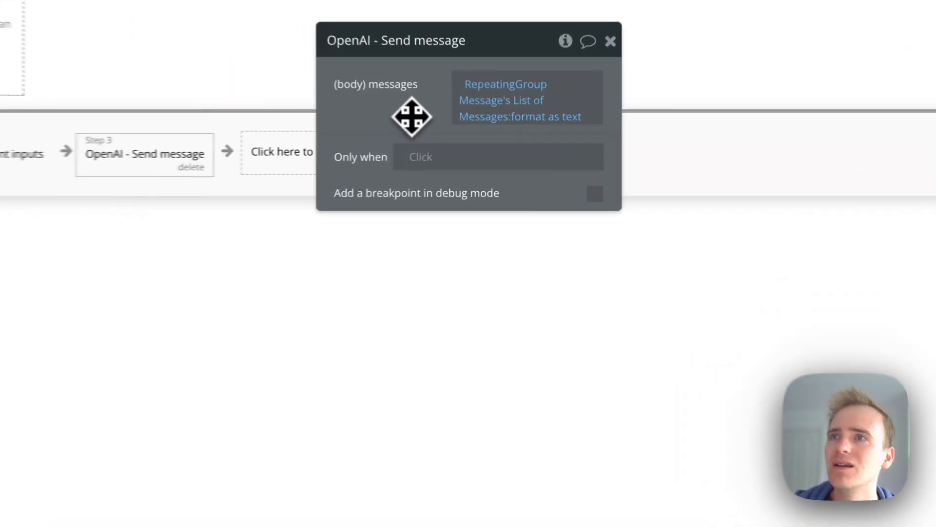
{"action": "left_click_drag", "start_coordinate": [460, 128], "coordinate": [584, 210]}
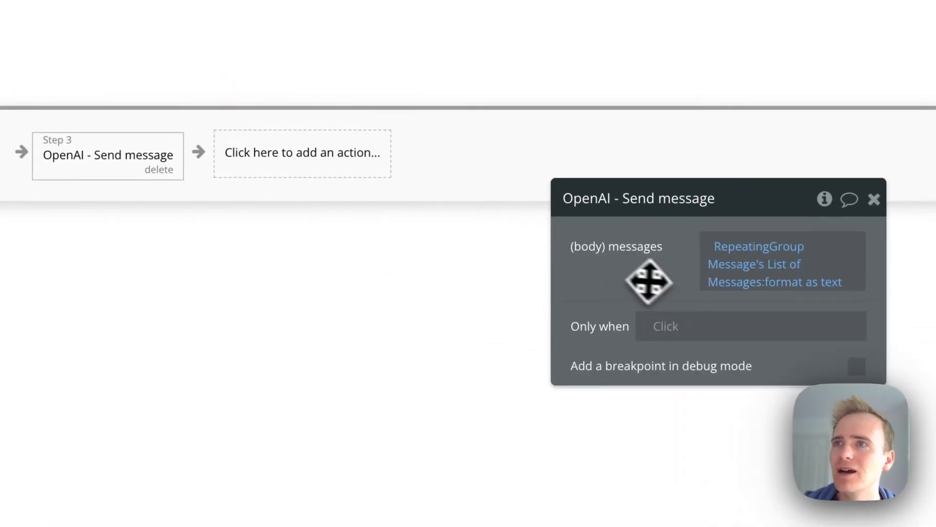
{"action": "left_click", "coordinate": [273, 155]}
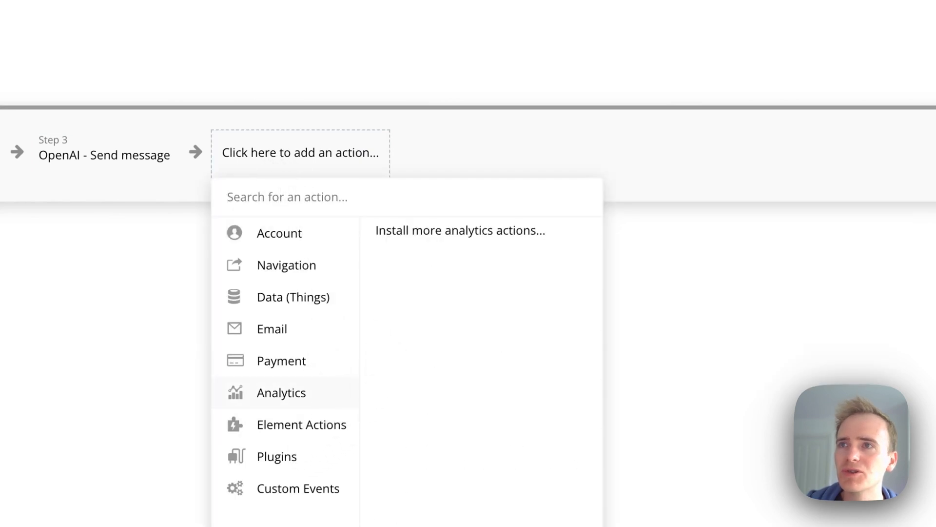
{"action": "mouse_move", "coordinate": [324, 299]}
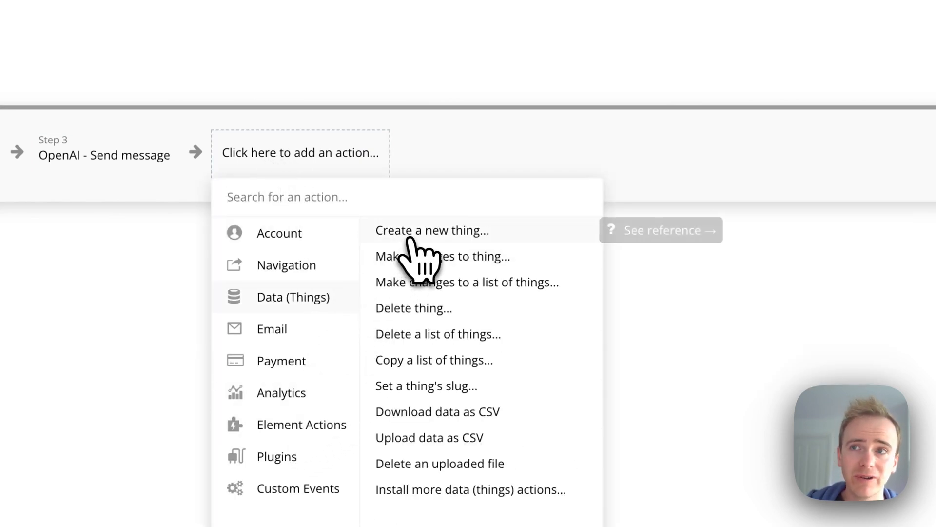
{"action": "left_click", "coordinate": [412, 239]}
{"action": "left_click", "coordinate": [734, 256]}
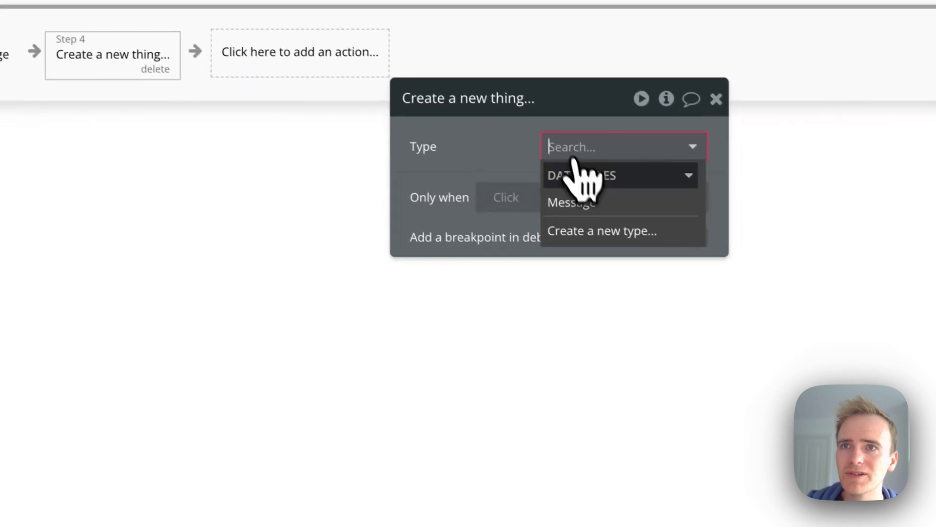
{"action": "left_click", "coordinate": [573, 202]}
{"action": "left_click", "coordinate": [566, 204]}
Set the new Message's Role field to assistant
{"action": "left_click", "coordinate": [422, 188]}
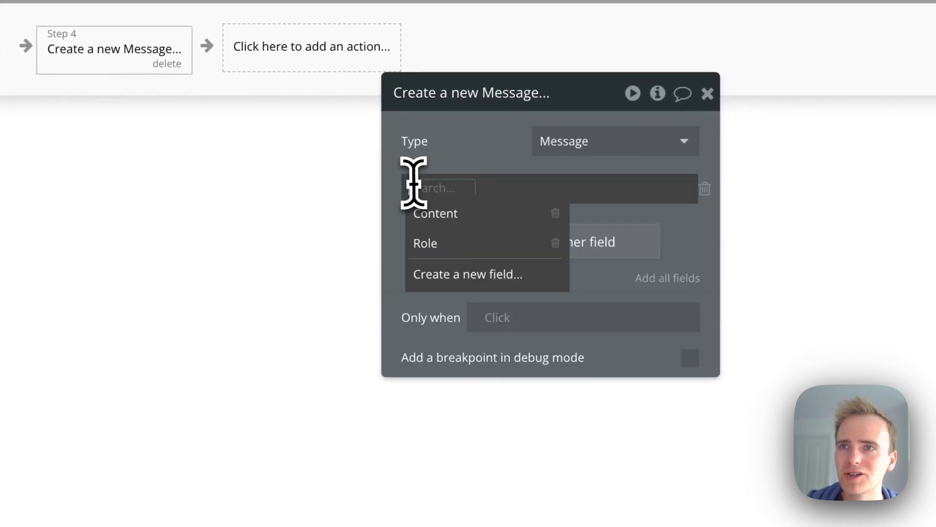
{"action": "left_click", "coordinate": [453, 241]}
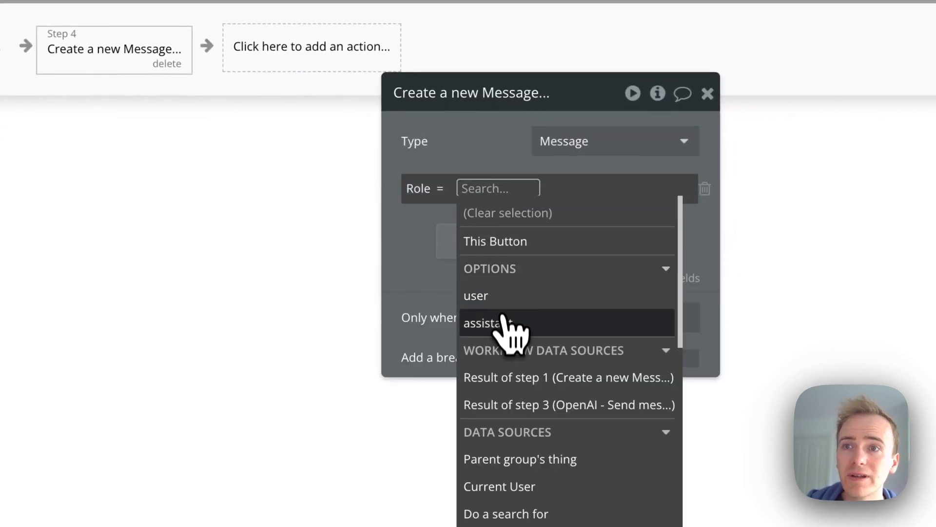
{"action": "left_click", "coordinate": [502, 322]}
{"action": "left_click", "coordinate": [524, 161]}
Set the Content field to Result of step 3's choices:first item's message content
{"action": "left_click", "coordinate": [466, 242]}
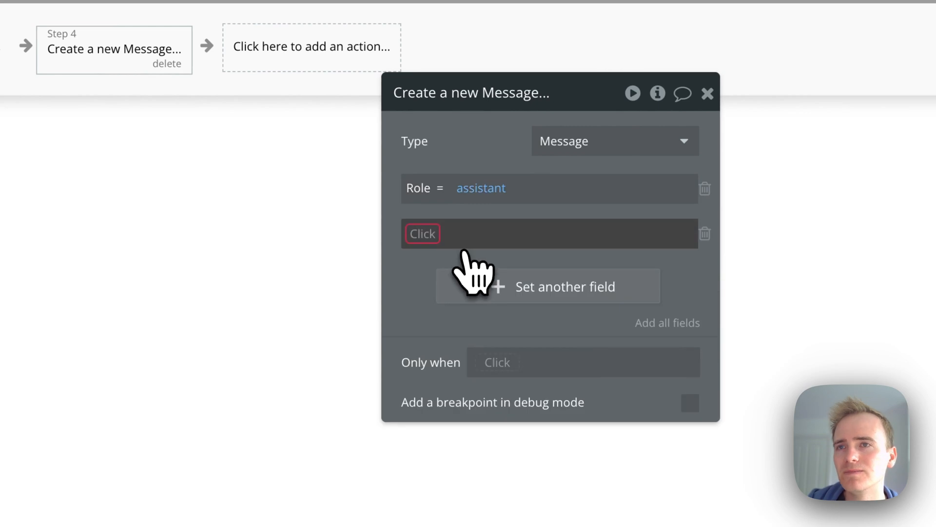
{"action": "left_click", "coordinate": [415, 237]}
{"action": "left_click", "coordinate": [436, 258]}
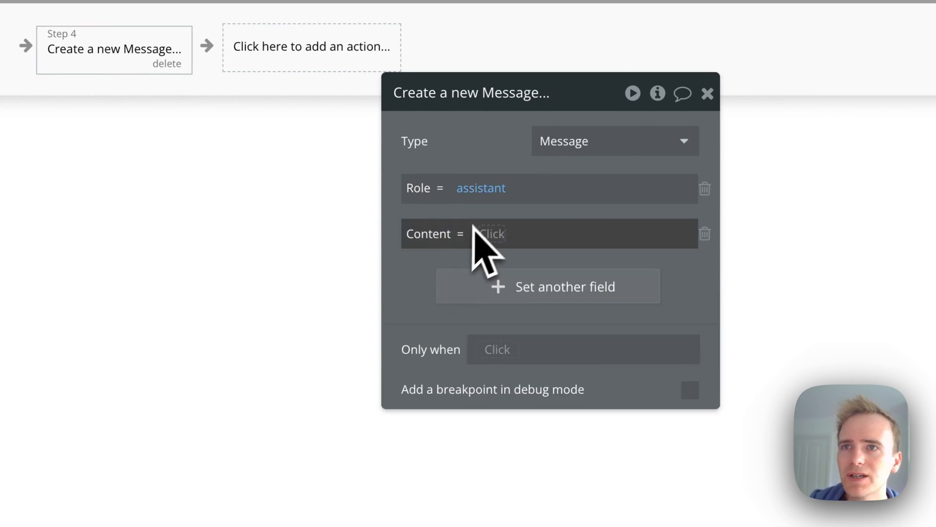
{"action": "left_click", "coordinate": [486, 233]}
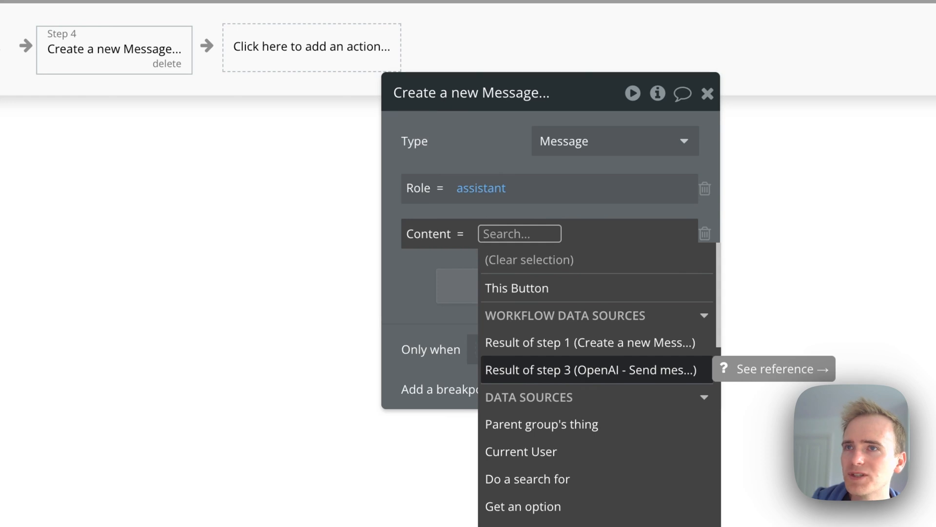
{"action": "left_click", "coordinate": [580, 371]}
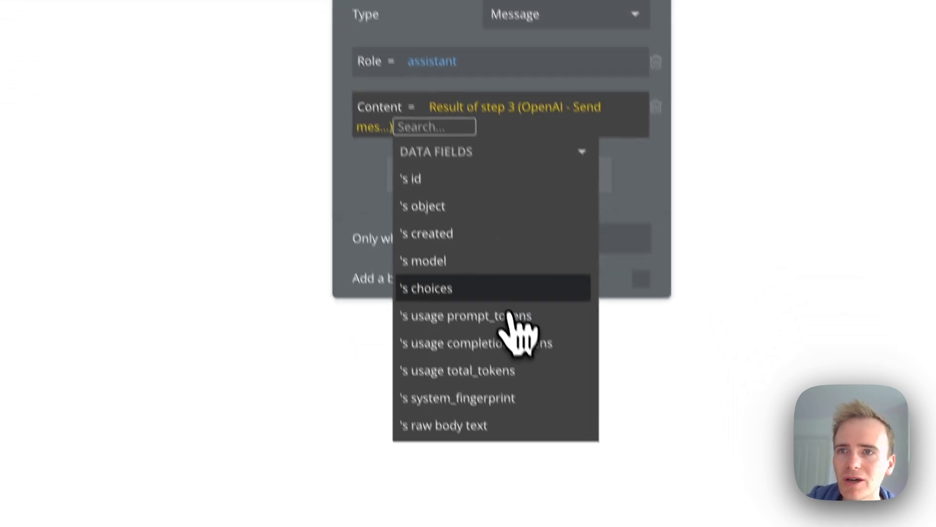
{"action": "left_click", "coordinate": [497, 258]}
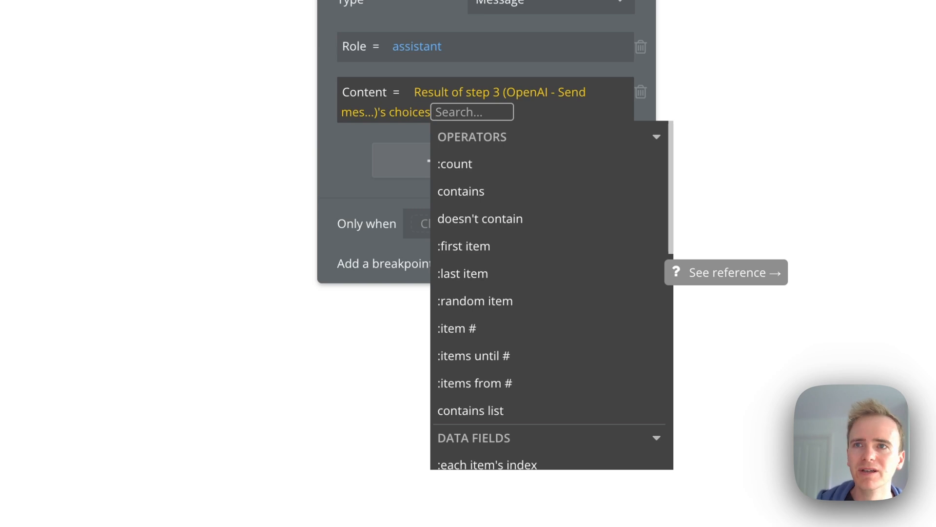
{"action": "left_click", "coordinate": [507, 258]}
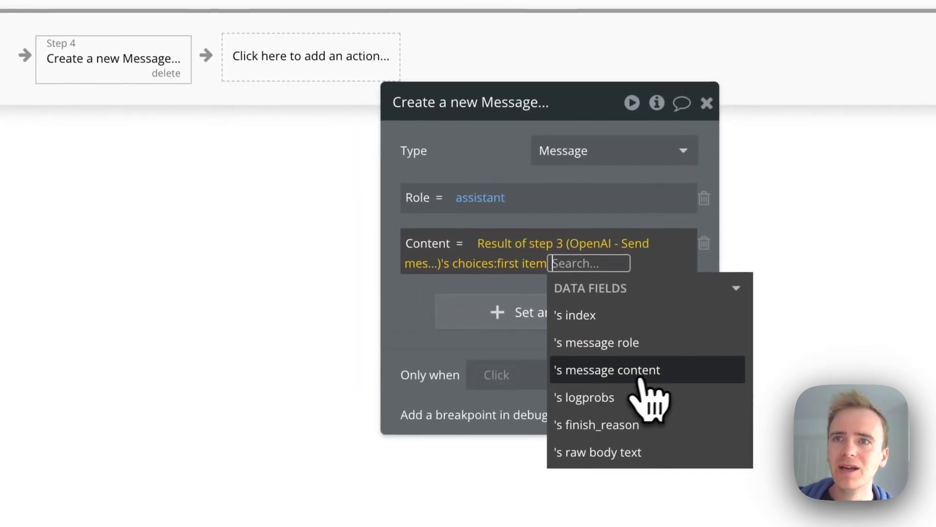
{"action": "left_click", "coordinate": [644, 369]}
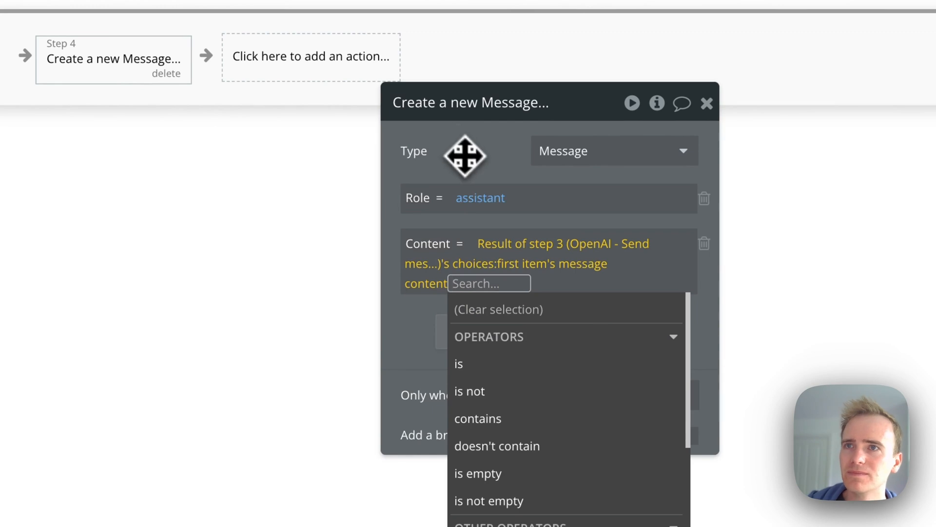
{"action": "left_click", "coordinate": [470, 162]}
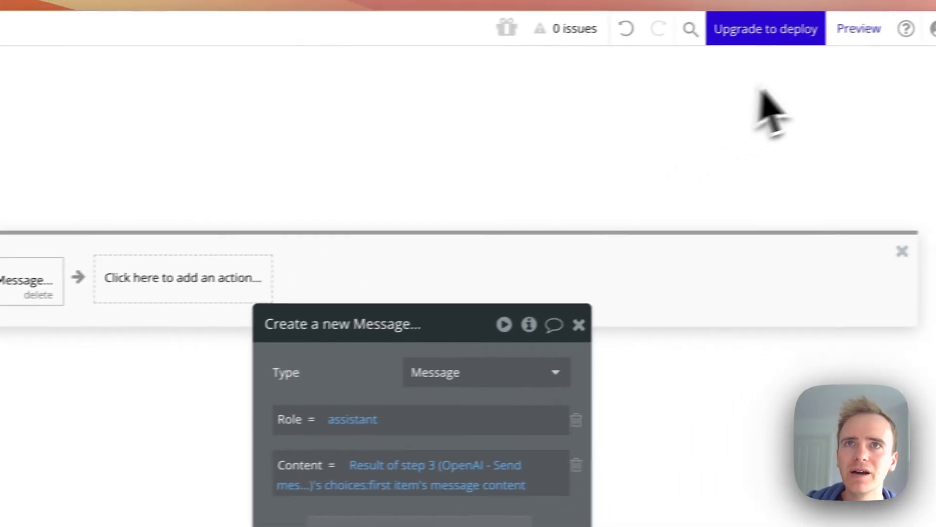
Preview the app and send the message "What would you recommend I do in London this weekend?"
{"action": "left_click", "coordinate": [860, 29]}
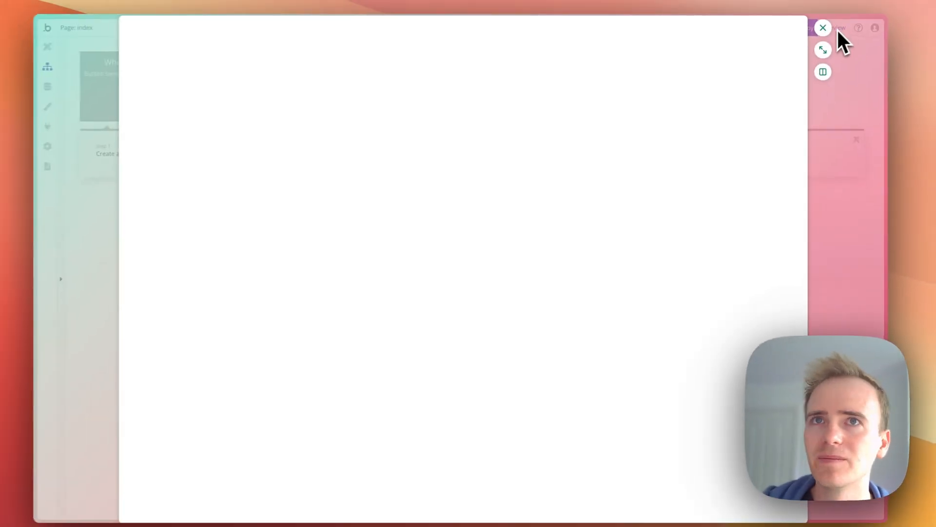
{"action": "left_click", "coordinate": [822, 49]}
{"action": "left_click", "coordinate": [479, 372]}
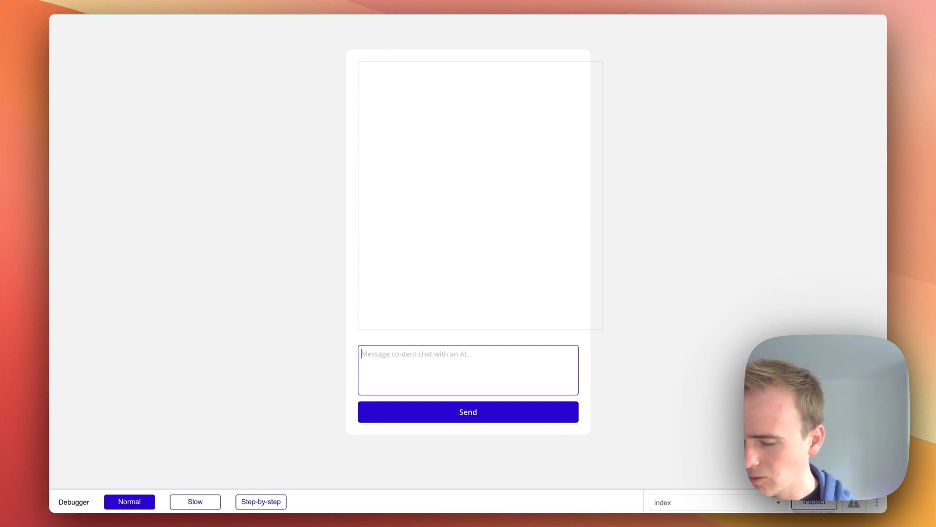
{"action": "type", "text": "What would you recommend I do in London this weekend?"}
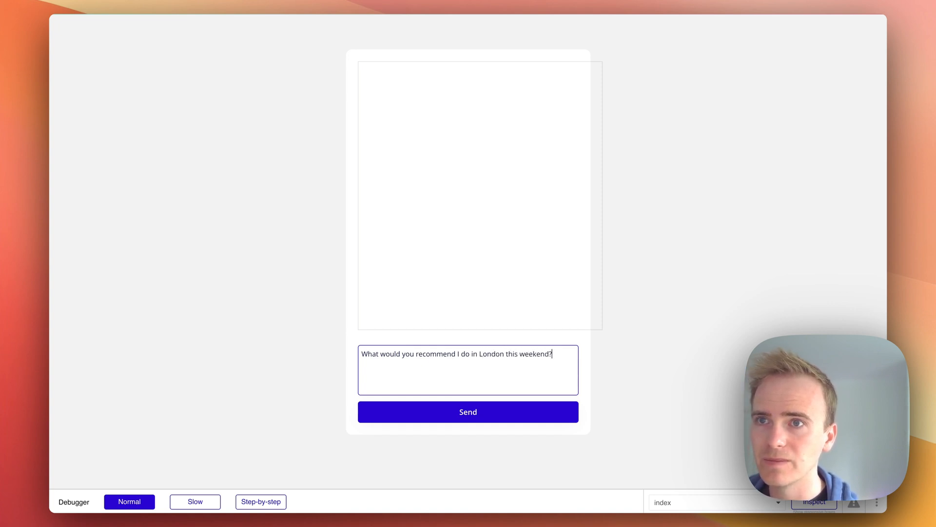
{"action": "left_click", "coordinate": [472, 418]}
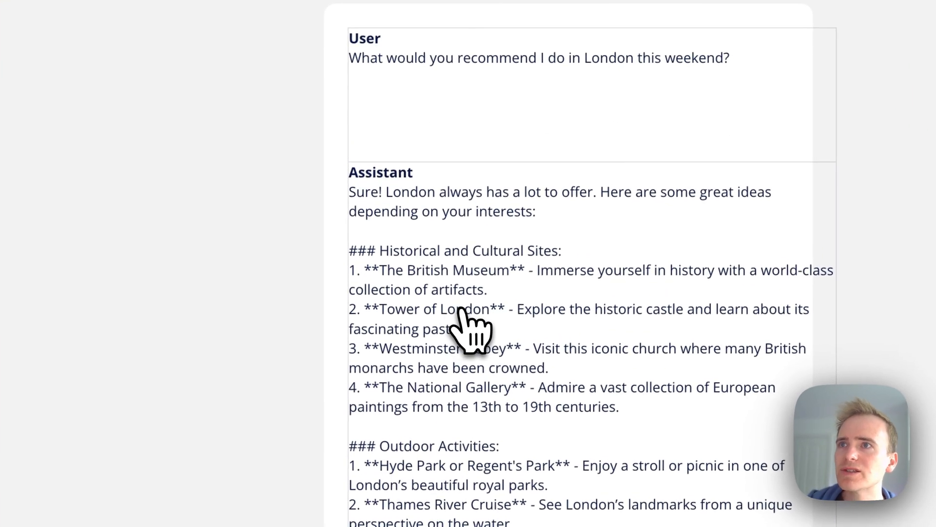
Scroll through the assistant's reply in the chat, then return to the editor
{"action": "scroll", "coordinate": [460, 312], "scroll_direction": "down", "scroll_amount": 5}
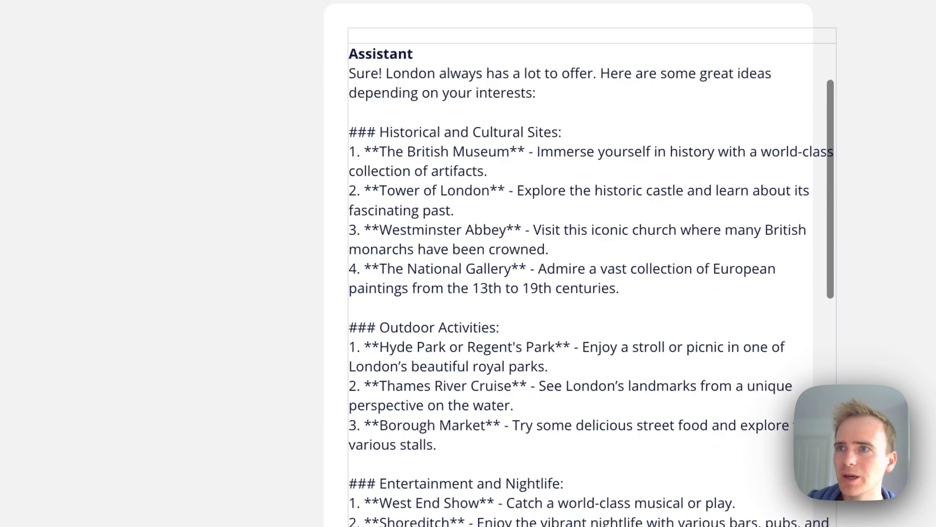
{"action": "scroll", "coordinate": [468, 283], "scroll_direction": "down", "scroll_amount": 10}
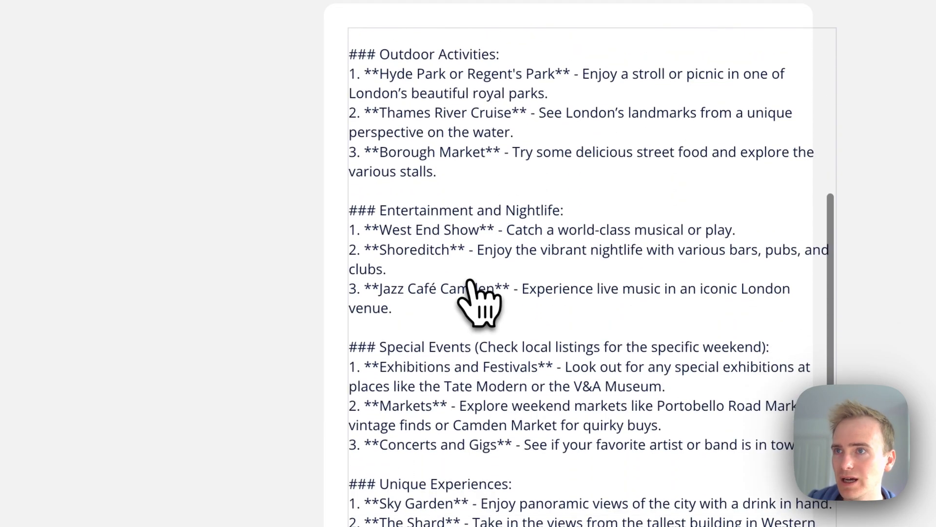
{"action": "scroll", "coordinate": [469, 284], "scroll_direction": "down", "scroll_amount": 8}
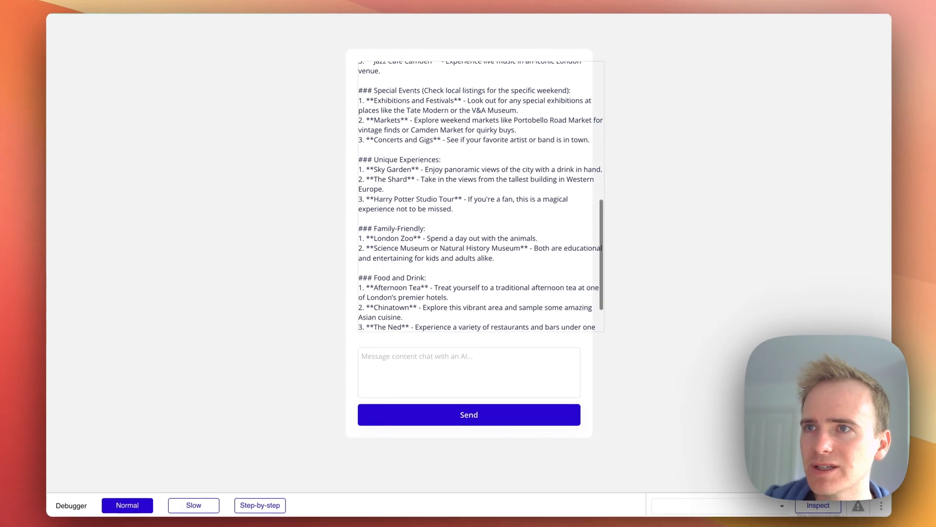
{"action": "scroll", "coordinate": [419, 195], "scroll_direction": "down", "scroll_amount": 2}
{"action": "scroll", "coordinate": [419, 195], "scroll_direction": "up", "scroll_amount": 15}
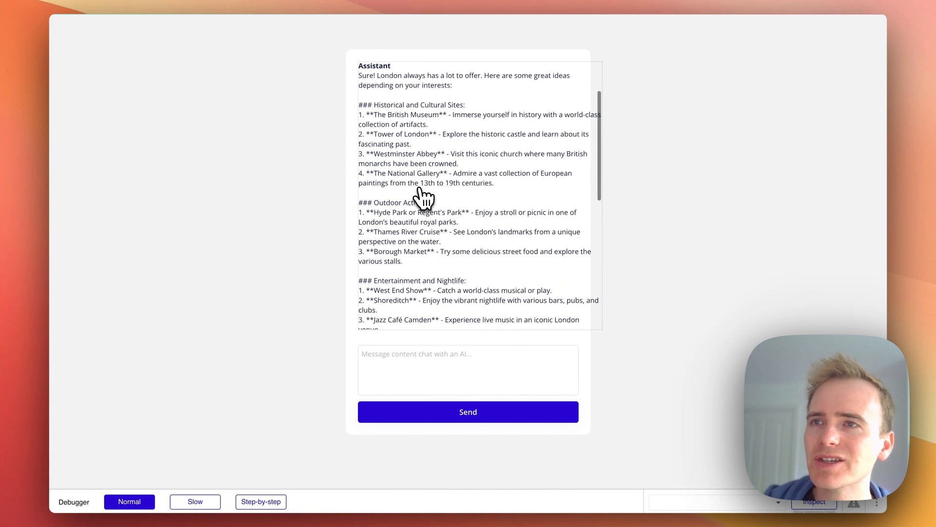
{"action": "scroll", "coordinate": [423, 198], "scroll_direction": "up", "scroll_amount": 3}
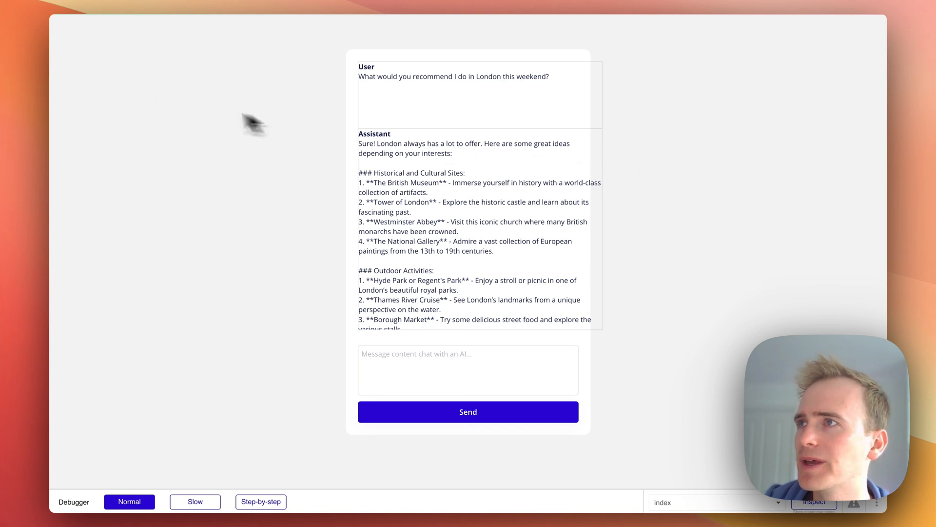
{"action": "key", "text": "ctrl+shift+Tab"}
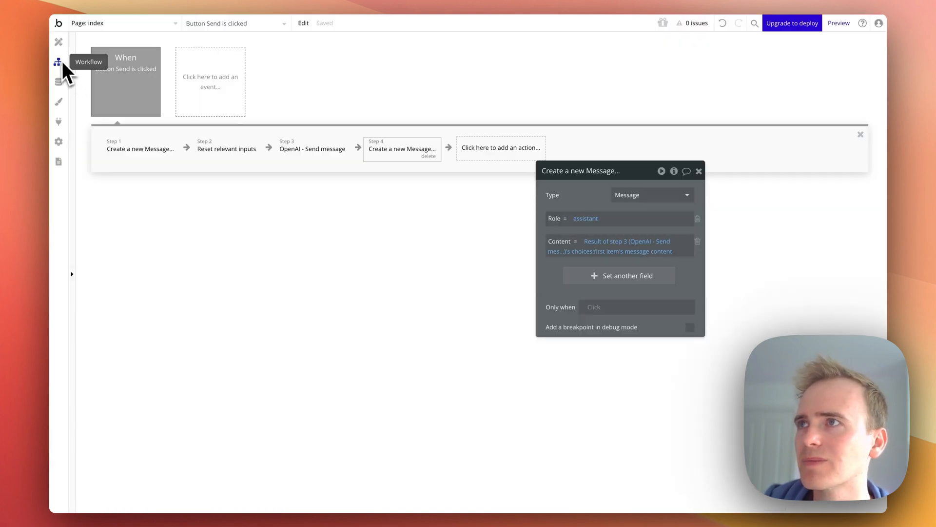
Set the message repeating group's width to 100%
{"action": "left_click", "coordinate": [59, 44]}
{"action": "left_click", "coordinate": [477, 200]}
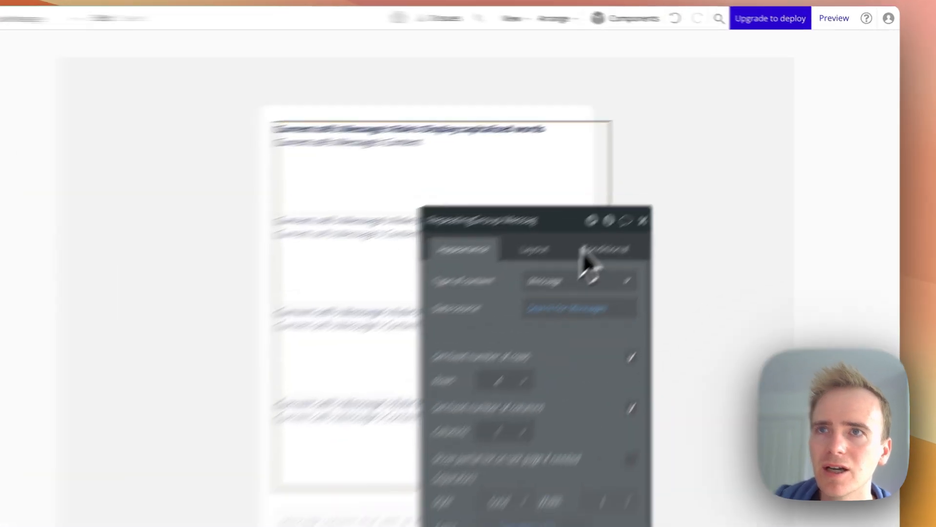
{"action": "left_click_drag", "start_coordinate": [582, 247], "coordinate": [717, 149]}
{"action": "left_click", "coordinate": [682, 183]}
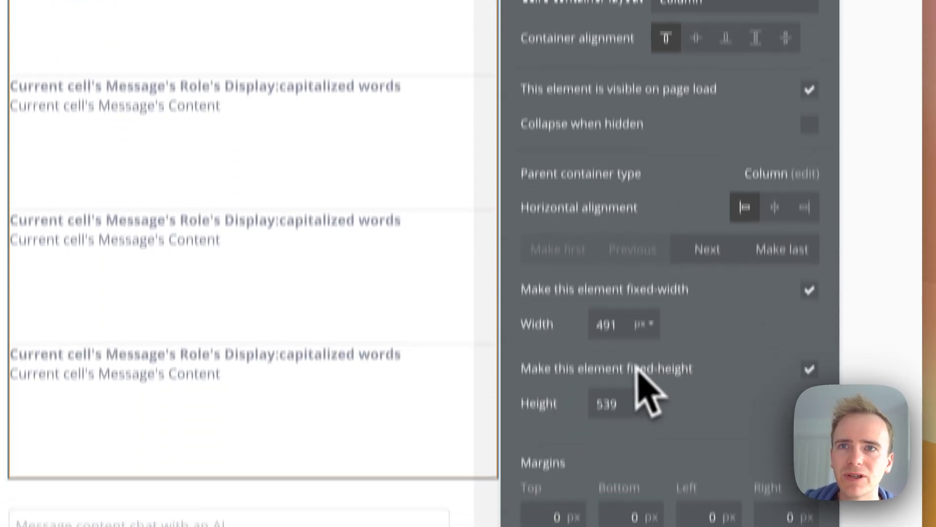
{"action": "double_click", "coordinate": [610, 326]}
{"action": "type", "text": "100"}
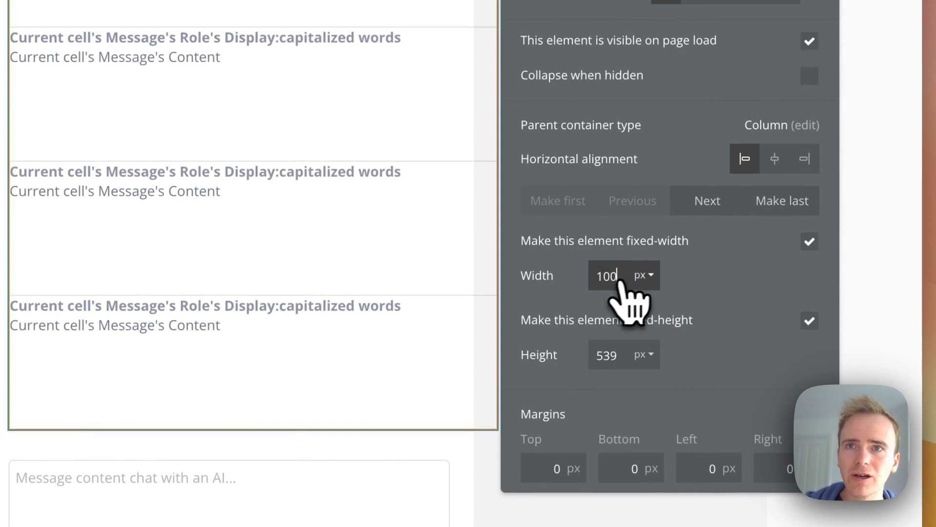
{"action": "left_click", "coordinate": [644, 324]}
{"action": "left_click", "coordinate": [643, 336]}
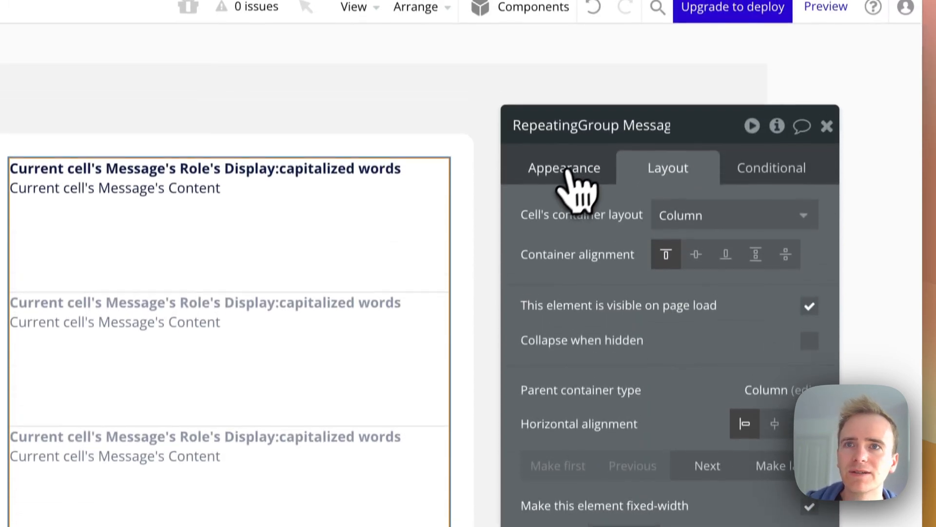
Turn off the repeating group's fixed number of rows and set the minimum row height to 0 px
{"action": "left_click", "coordinate": [563, 183]}
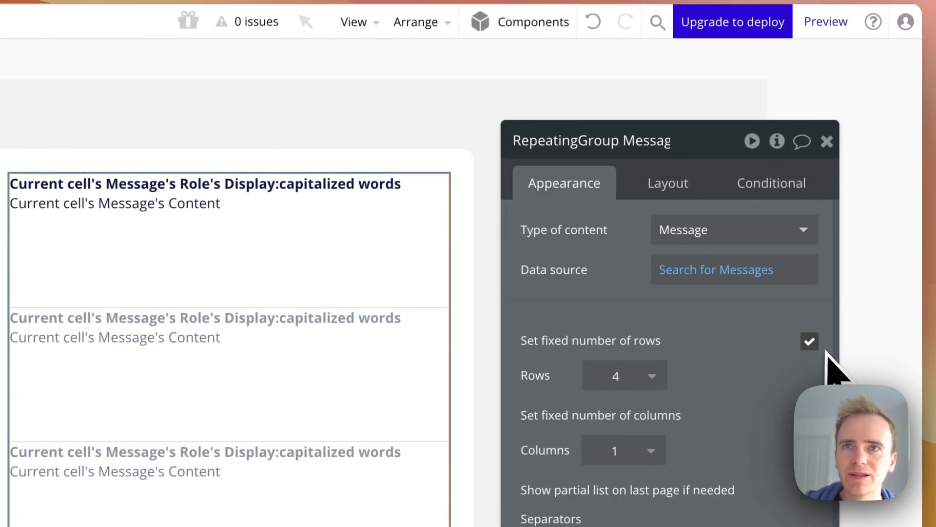
{"action": "left_click", "coordinate": [810, 341]}
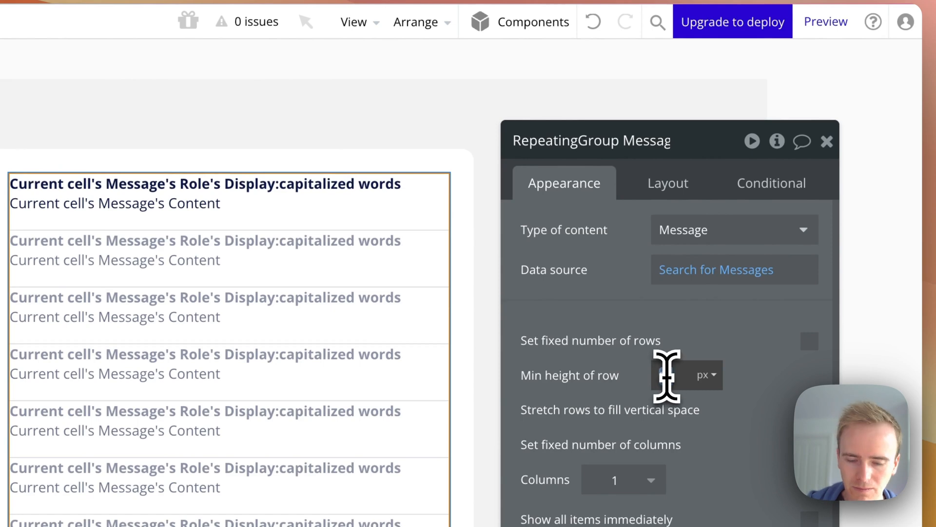
{"action": "double_click", "coordinate": [666, 375]}
{"action": "type", "text": "0"}
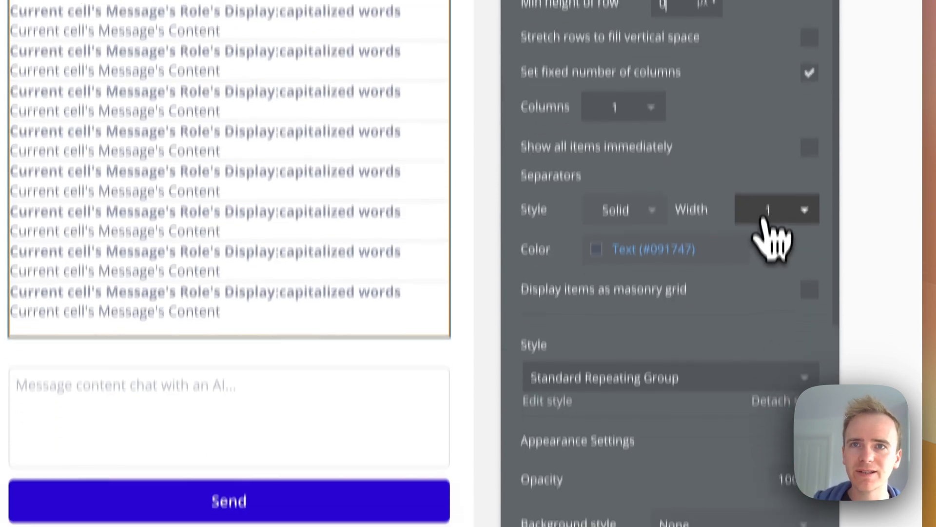
Set the repeating group's separator width to 20
{"action": "left_click", "coordinate": [762, 271]}
{"action": "type", "text": "20"}
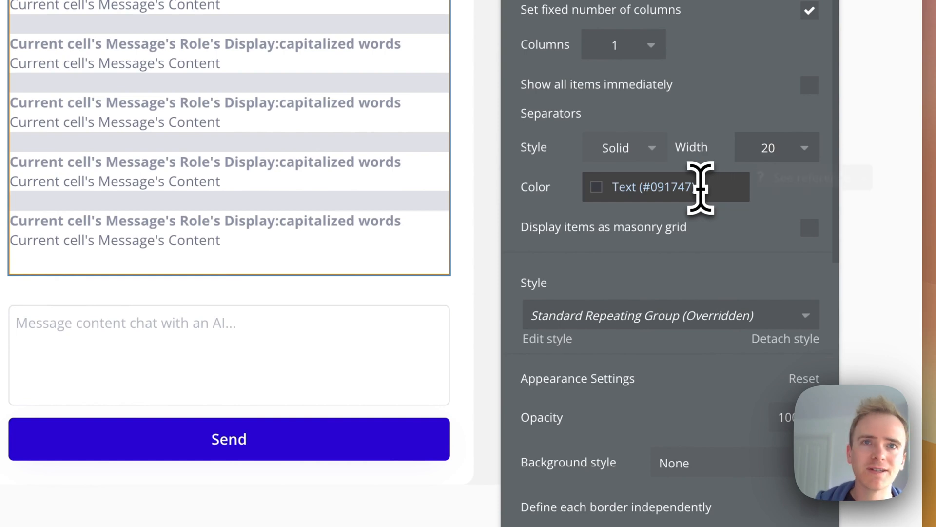
{"action": "left_click", "coordinate": [682, 195]}
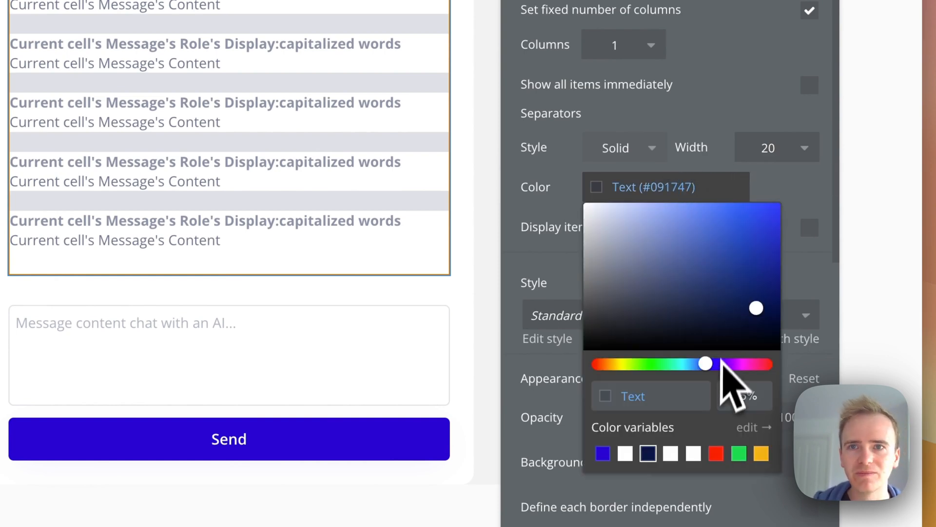
{"action": "key", "text": "Return"}
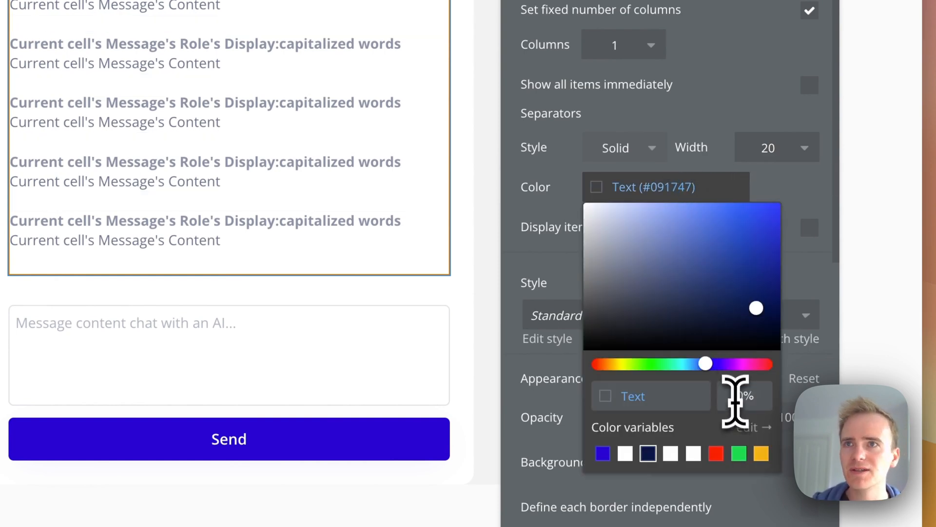
Reload the preview and scroll through the chat to check the message spacing, then return to the editor
{"action": "left_click", "coordinate": [676, 65]}
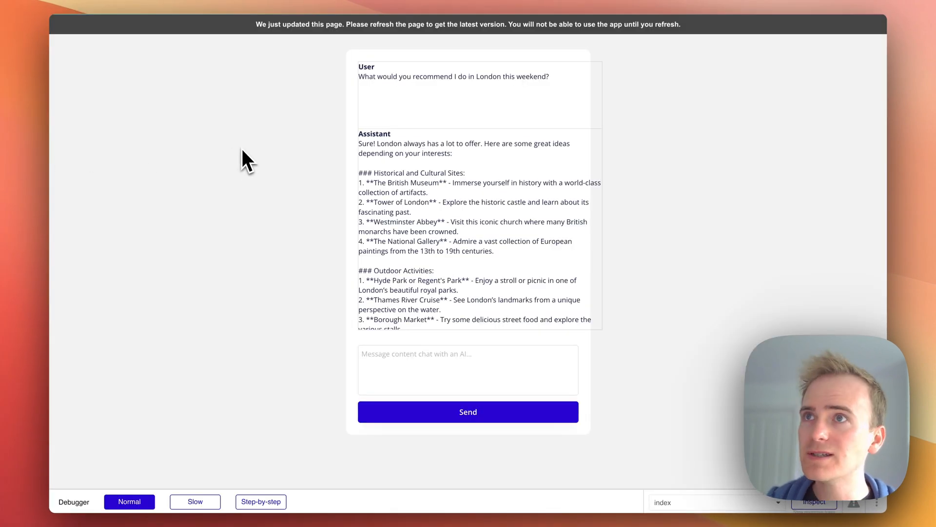
{"action": "key", "text": "super+r"}
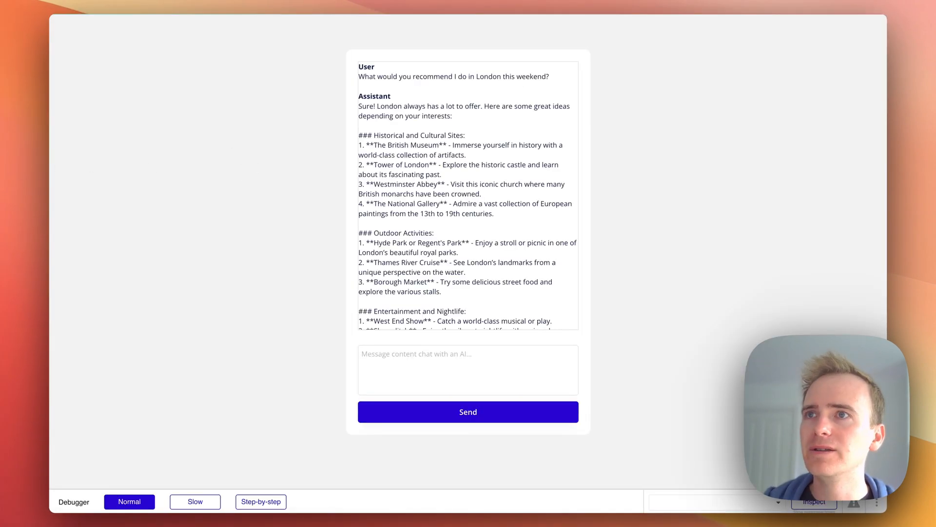
{"action": "scroll", "coordinate": [496, 172], "scroll_direction": "down", "scroll_amount": 10}
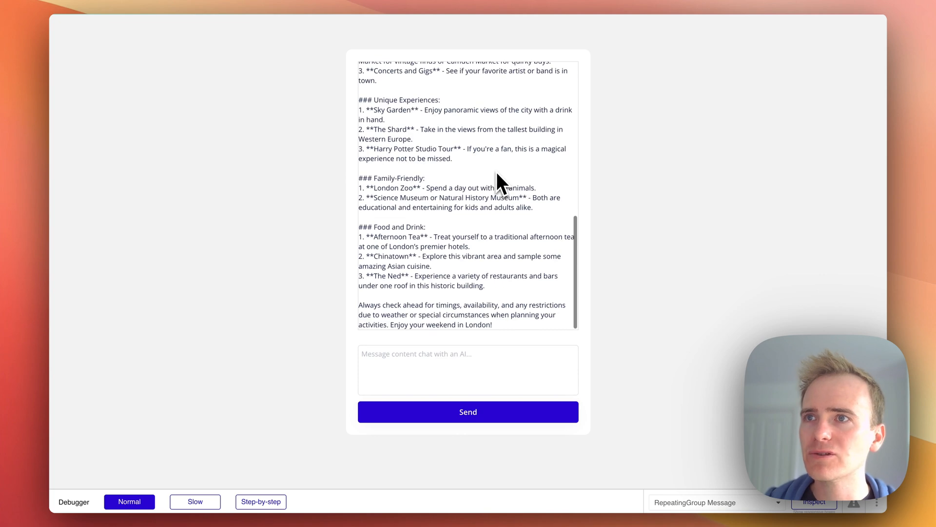
{"action": "scroll", "coordinate": [497, 171], "scroll_direction": "up", "scroll_amount": 2}
{"action": "scroll", "coordinate": [497, 172], "scroll_direction": "up", "scroll_amount": 10}
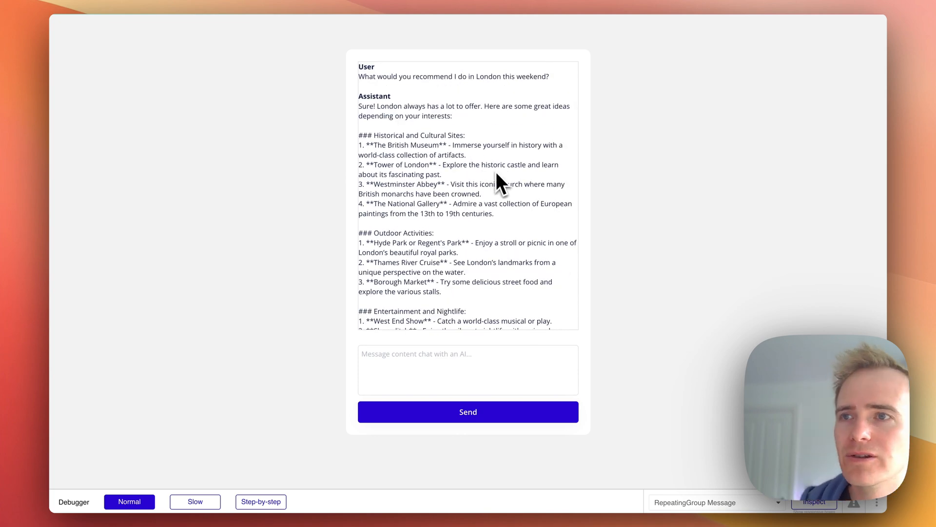
{"action": "scroll", "coordinate": [495, 172], "scroll_direction": "down", "scroll_amount": 2}
{"action": "scroll", "coordinate": [502, 156], "scroll_direction": "up", "scroll_amount": 2}
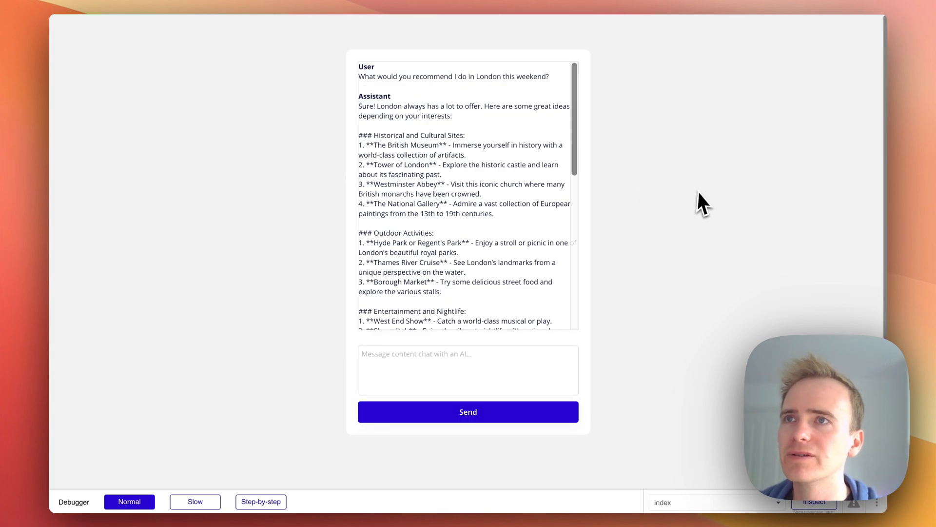
{"action": "left_click", "coordinate": [2, 78]}
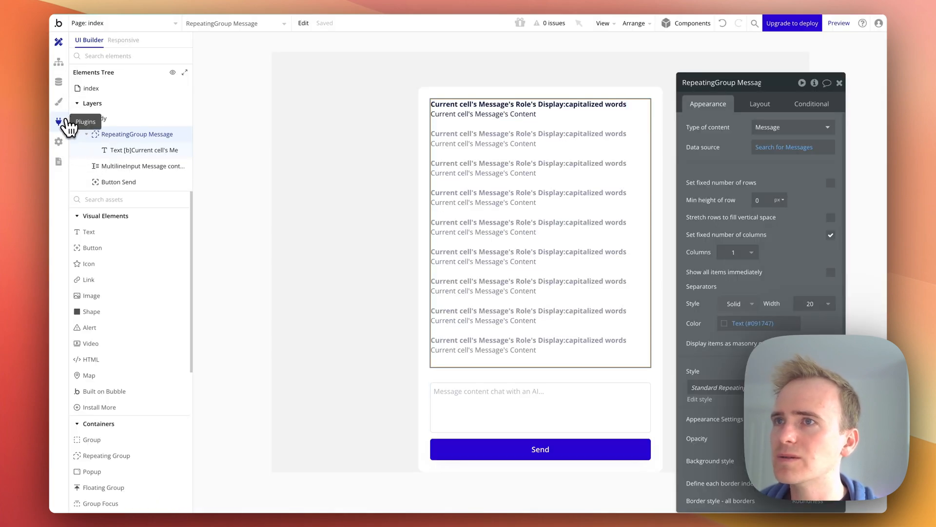
In the API Connector call body, paste a message object at the start of the messages array, fix its indentation and add a trailing comma
{"action": "left_click", "coordinate": [59, 122]}
{"action": "left_click", "coordinate": [495, 317]}
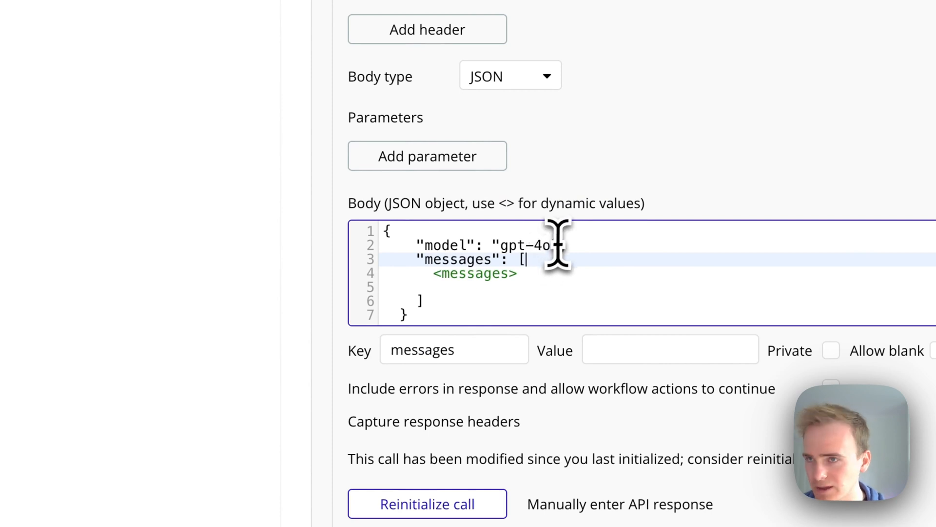
{"action": "key", "text": "Return"}
{"action": "key", "text": "Return"}
{"action": "type", "text": "{ \"role\": \"user\", \"content\": \"What is todays date?\" }"}
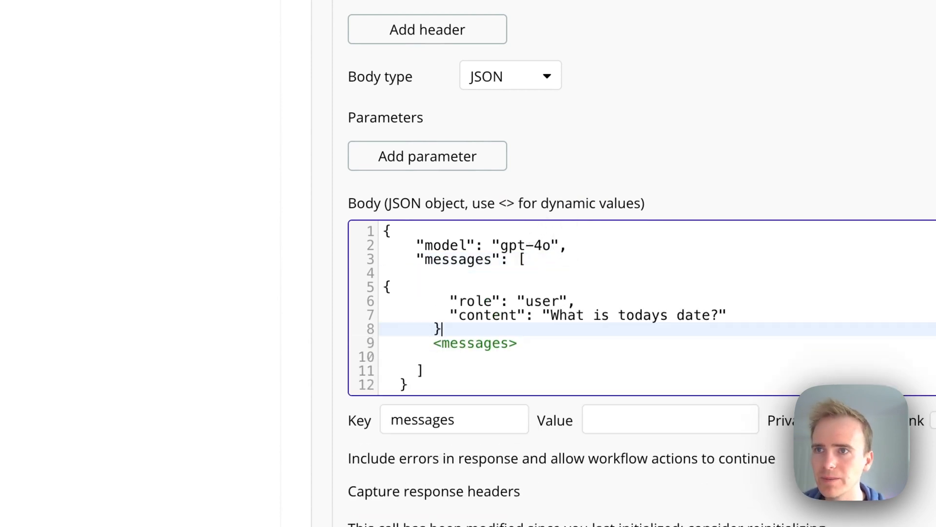
{"action": "left_click", "coordinate": [383, 285]}
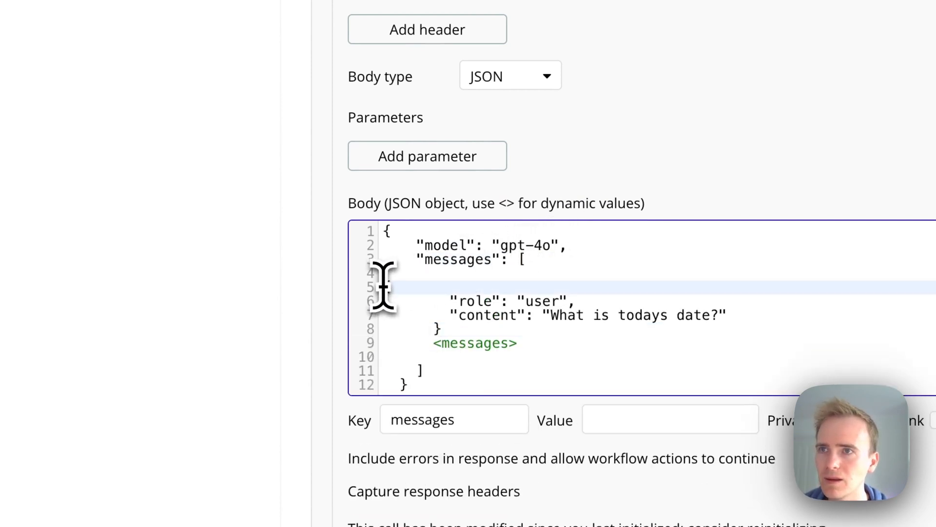
{"action": "key", "text": "BackSpace"}
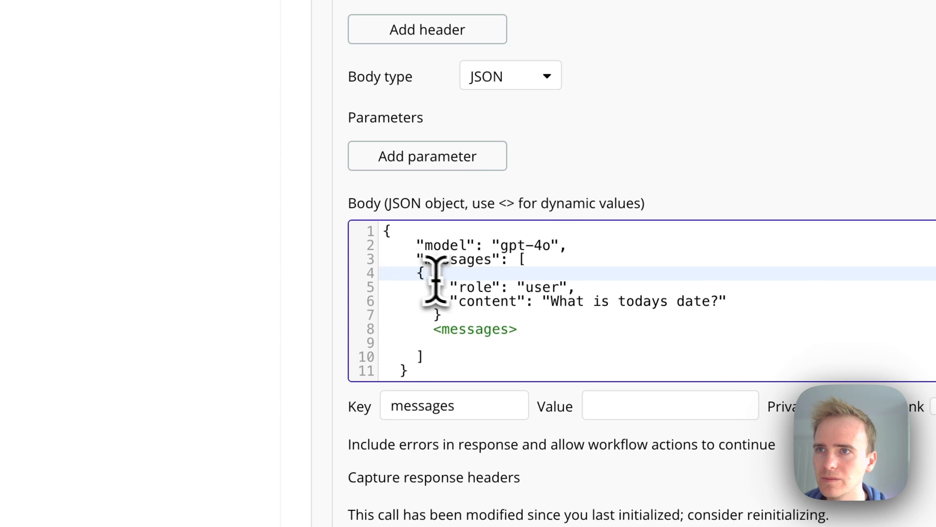
{"action": "key", "text": "BackSpace"}
{"action": "key", "text": "BackSpace"}
{"action": "key", "text": "BackSpace"}
{"action": "key", "text": "BackSpace"}
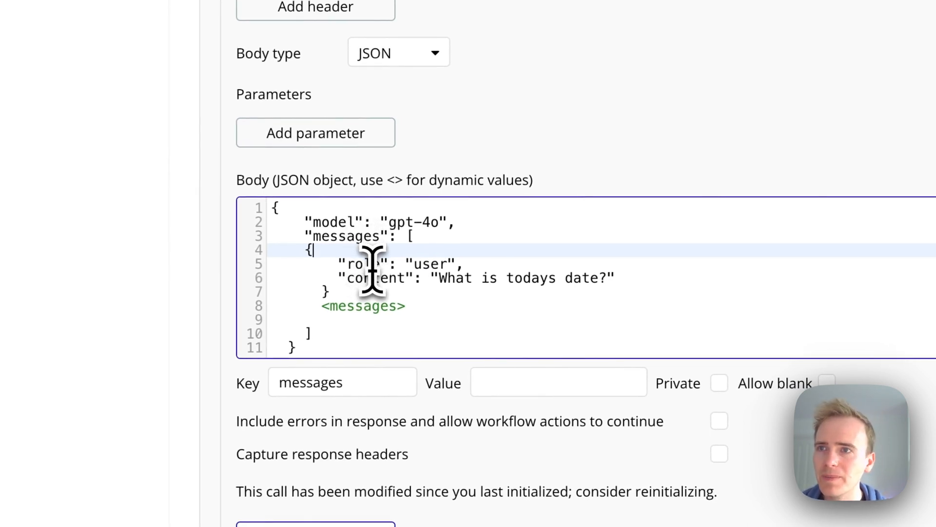
{"action": "left_click", "coordinate": [359, 292]}
{"action": "type", "text": ","}
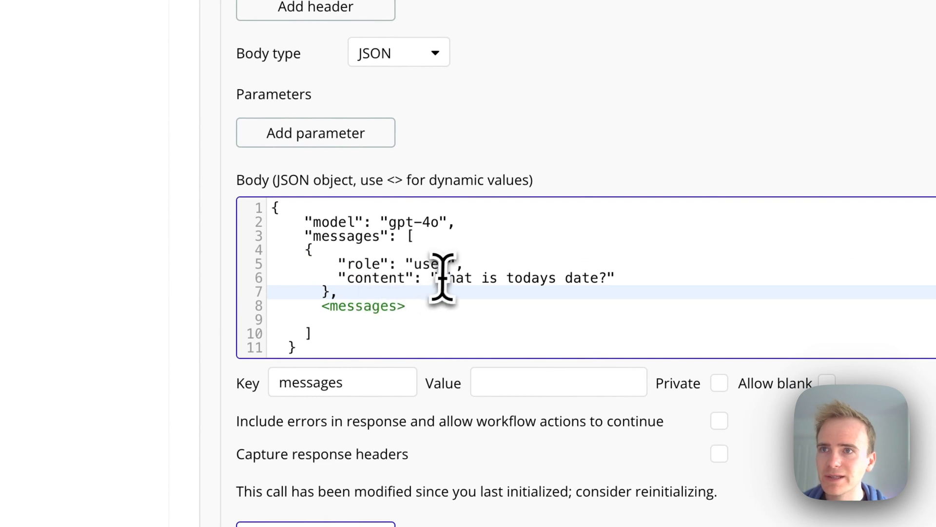
Set the pasted message's role to system
{"action": "double_click", "coordinate": [423, 254]}
{"action": "double_click", "coordinate": [434, 267]}
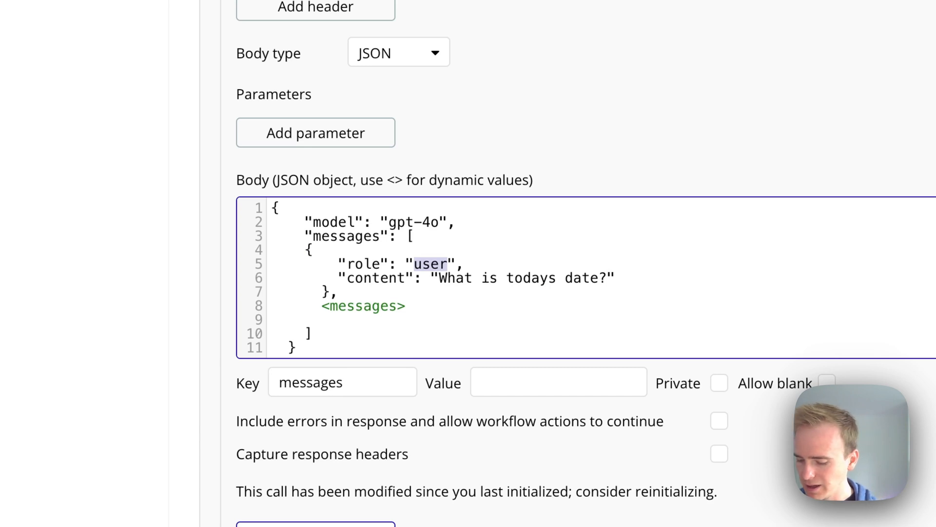
{"action": "type", "text": "system"}
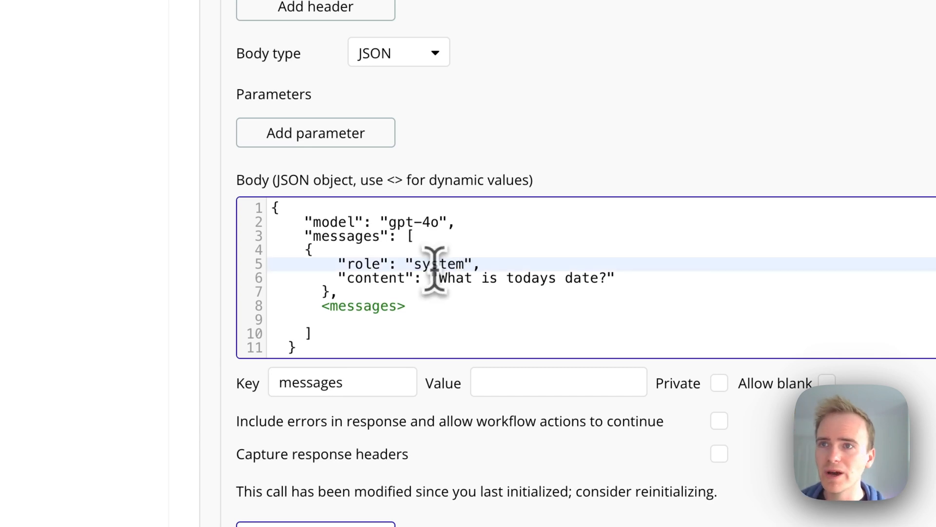
Set the system message content to "You are a helpful assistant. Respond without formating. Speak like a pirate."
{"action": "left_click", "coordinate": [437, 278]}
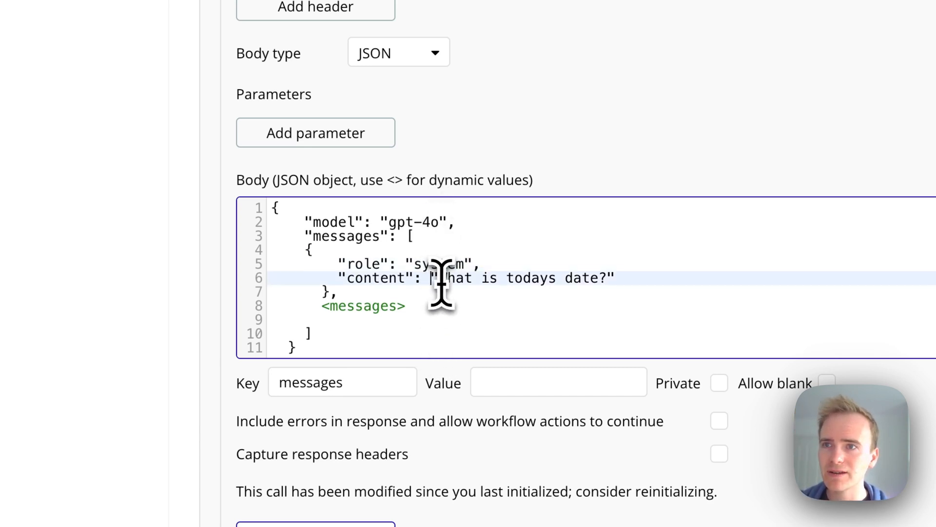
{"action": "left_click_drag", "start_coordinate": [441, 282], "coordinate": [607, 284]}
{"action": "type", "text": "You are  ahelp"}
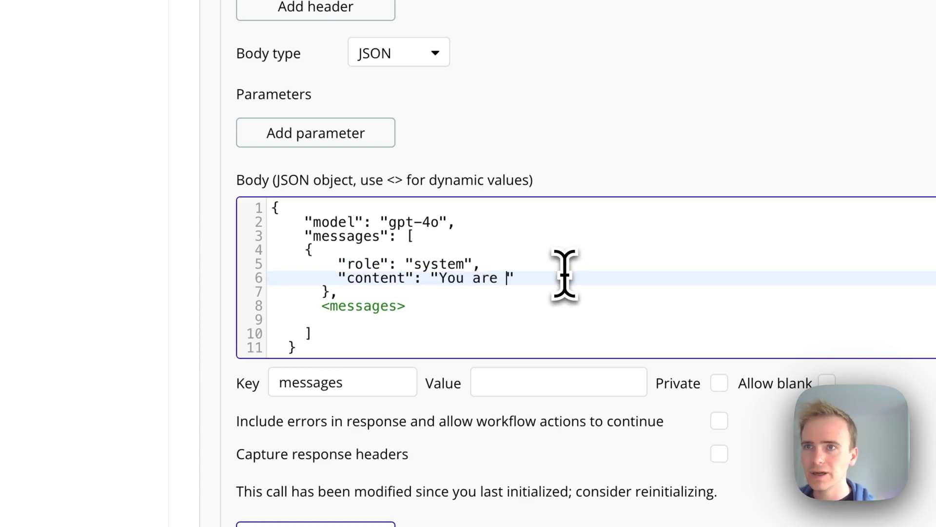
{"action": "key", "text": "BackSpace"}
{"action": "key", "text": "BackSpace"}
{"action": "key", "text": "BackSpace"}
{"action": "key", "text": "BackSpace"}
{"action": "key", "text": "BackSpace"}
{"action": "key", "text": "BackSpace"}
{"action": "type", "text": "a "}
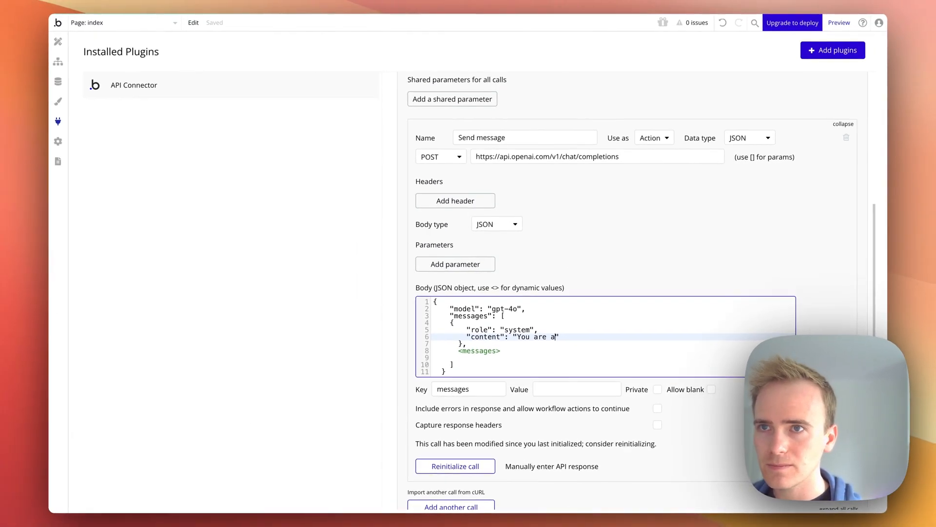
{"action": "type", "text": "helpful assista"}
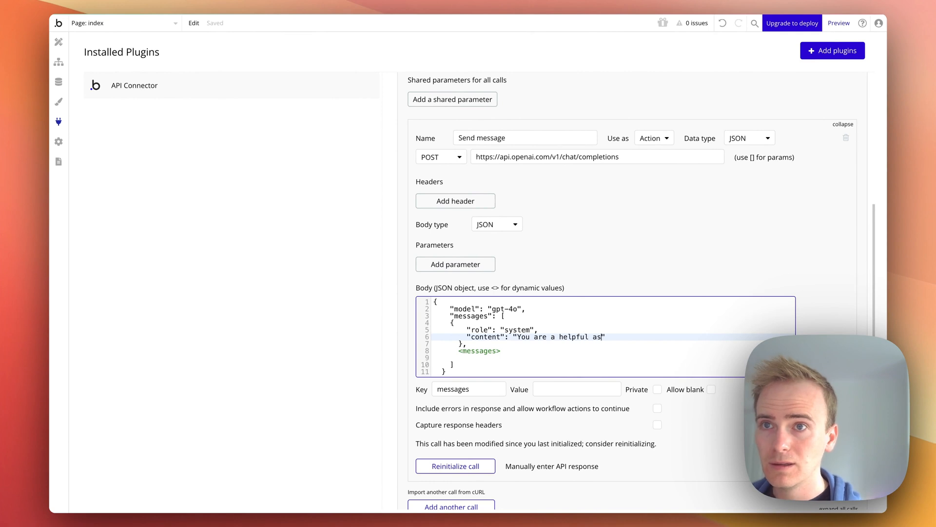
{"action": "type", "text": "nt. Respond withou"}
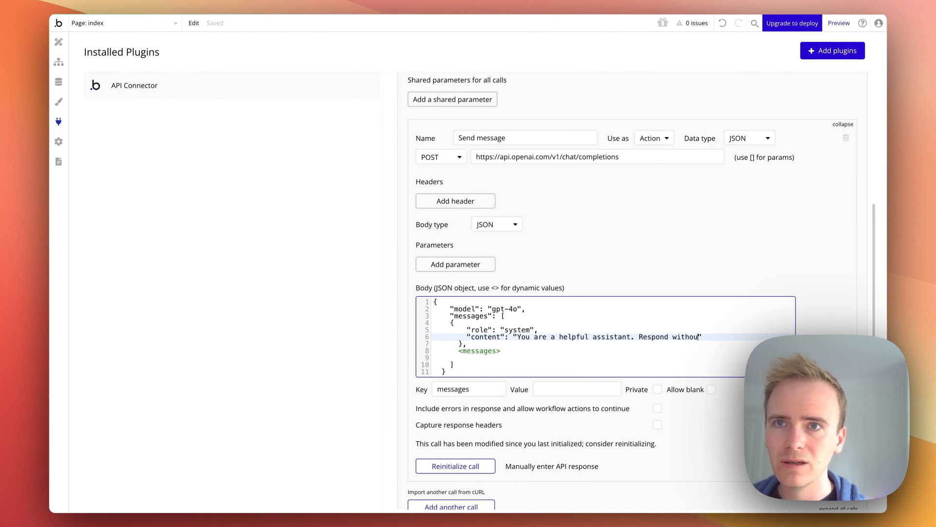
{"action": "type", "text": "t formating"}
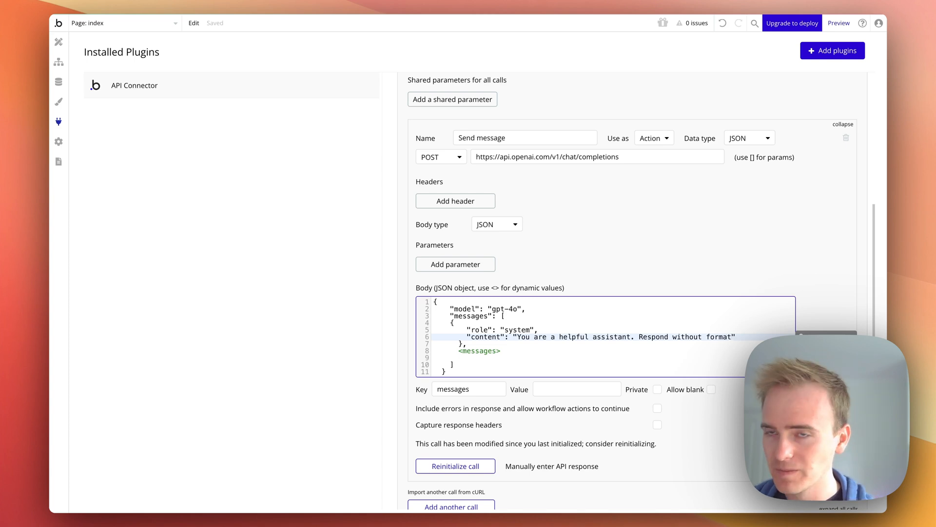
{"action": "type", "text": "ing"}
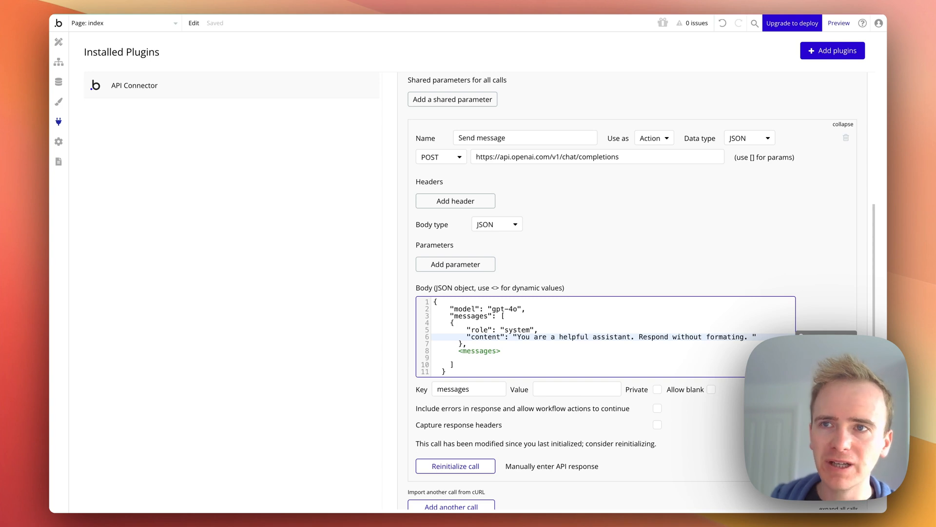
{"action": "type", "text": ". Sp"}
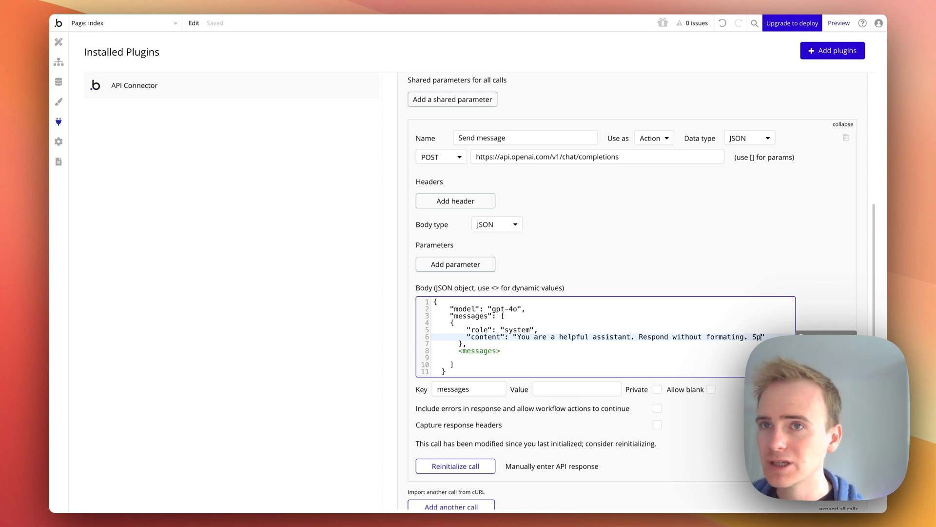
{"action": "type", "text": "eak like "}
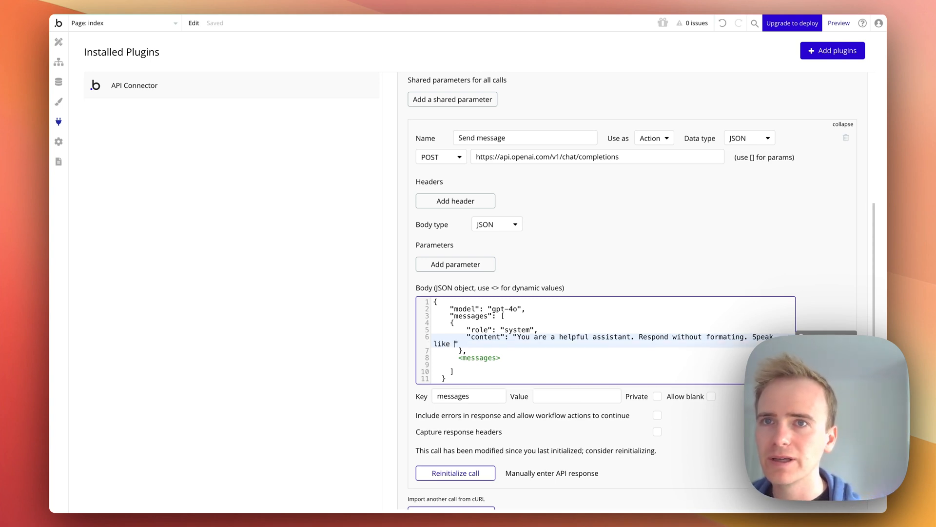
{"action": "type", "text": "a pirate."}
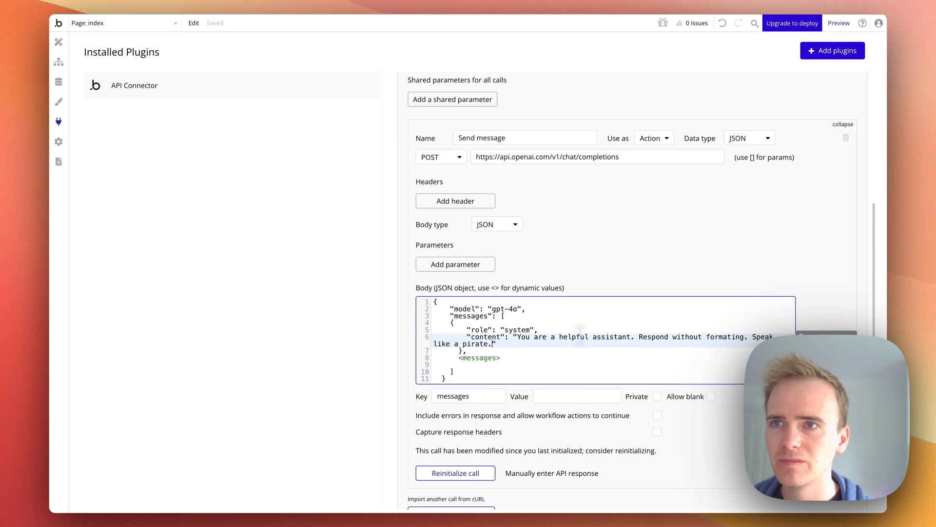
{"action": "left_click", "coordinate": [628, 276]}
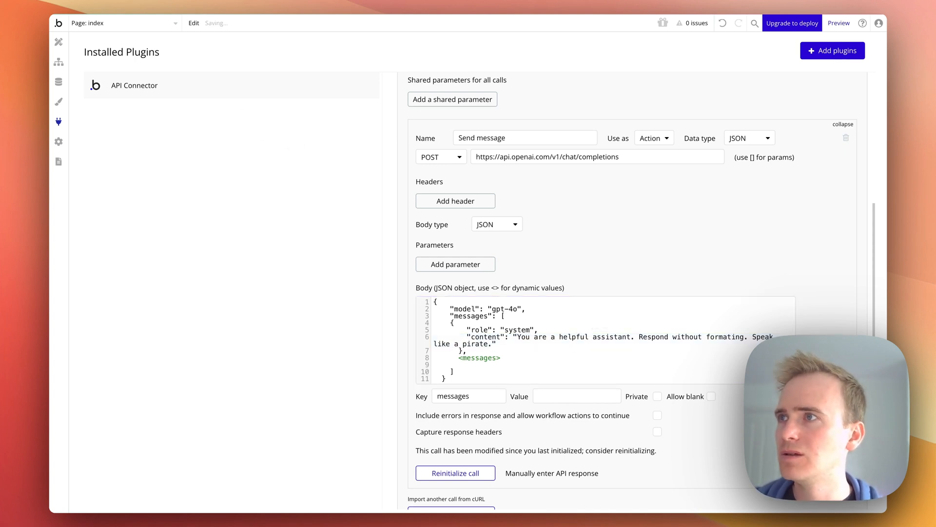
Reload the preview and scroll through the existing chat, then return to the editor
{"action": "left_click", "coordinate": [0, 153]}
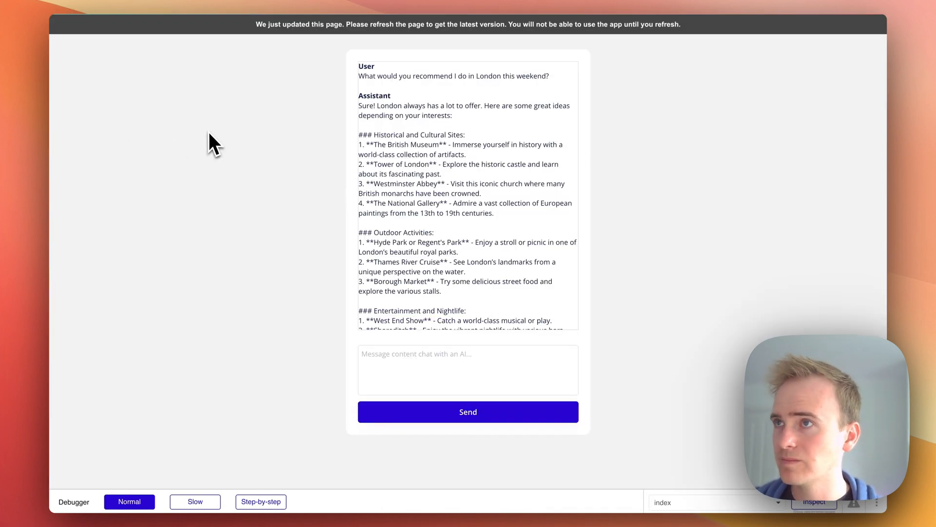
{"action": "key", "text": "super+r"}
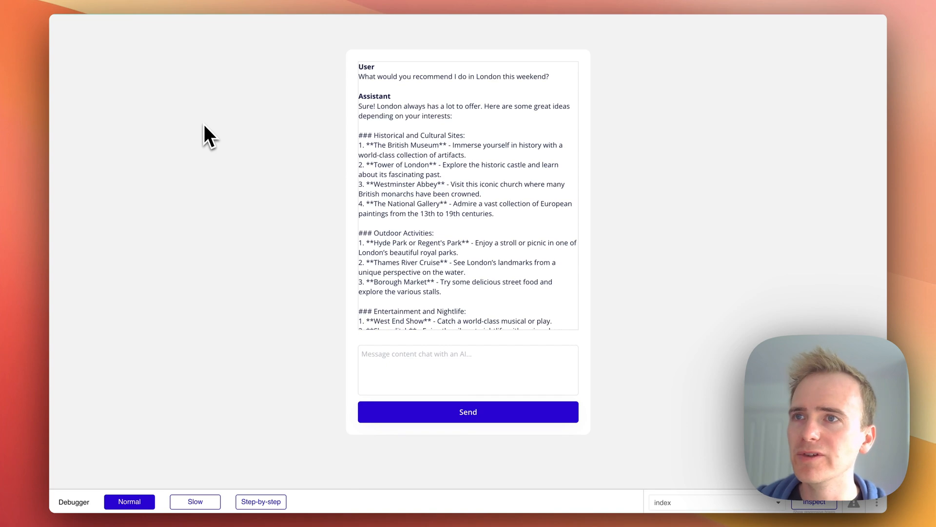
{"action": "scroll", "coordinate": [536, 188], "scroll_direction": "down", "scroll_amount": 10}
{"action": "scroll", "coordinate": [532, 195], "scroll_direction": "up", "scroll_amount": 10}
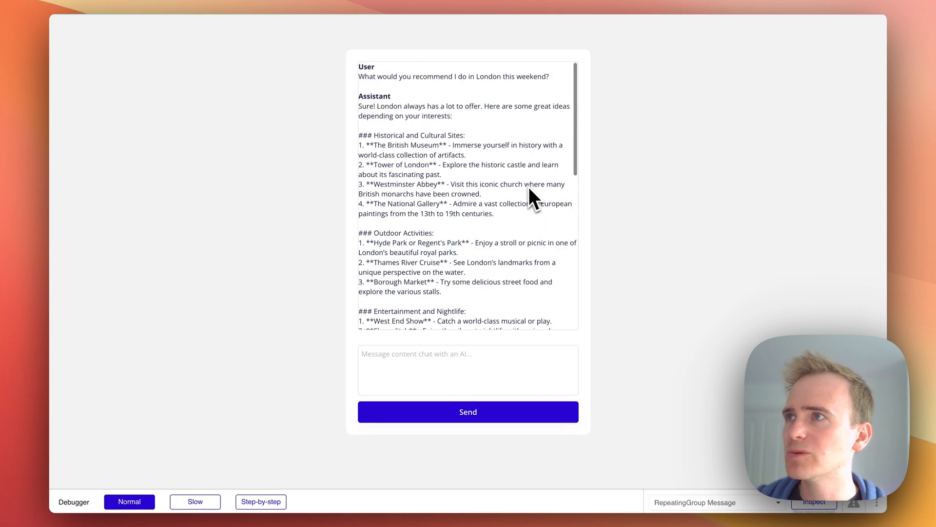
{"action": "left_click", "coordinate": [22, 71]}
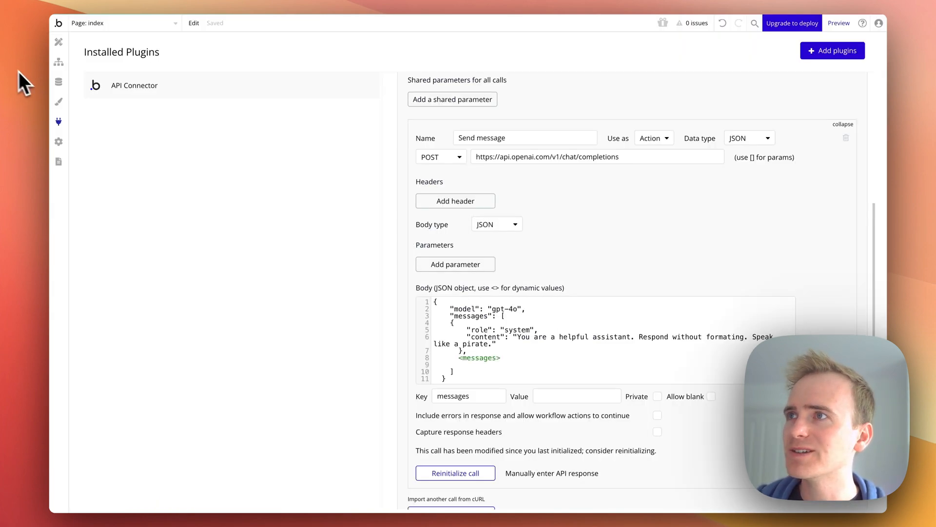
Delete all Message entries from the app's data
{"action": "left_click", "coordinate": [58, 83]}
{"action": "left_click", "coordinate": [226, 68]}
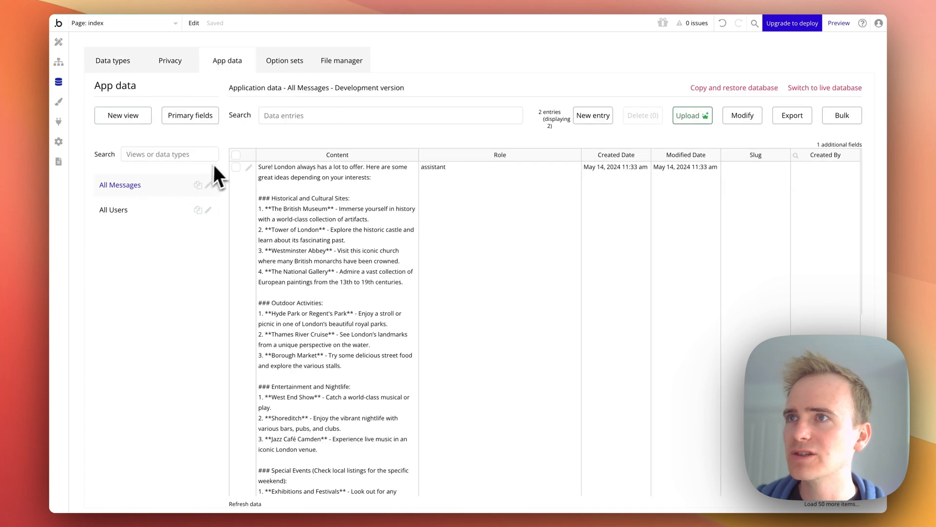
{"action": "left_click", "coordinate": [236, 156]}
{"action": "left_click", "coordinate": [649, 117]}
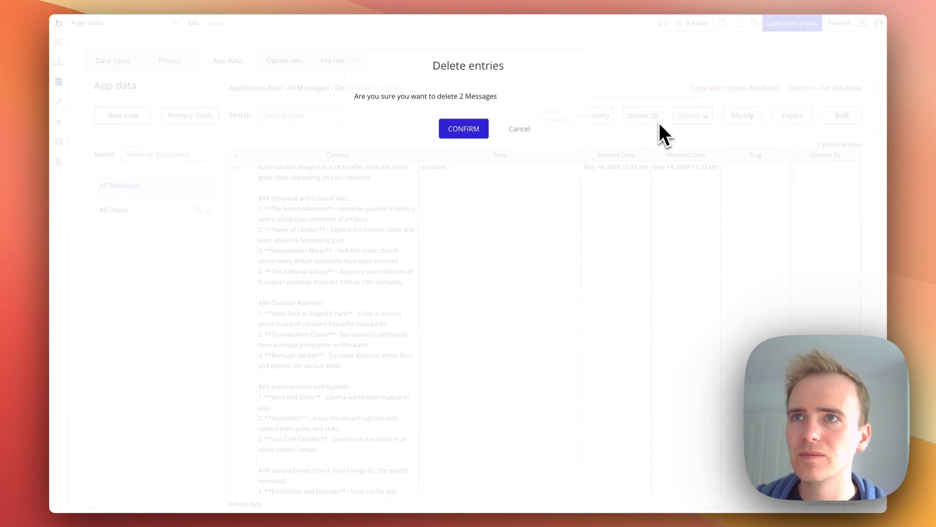
{"action": "left_click", "coordinate": [481, 132]}
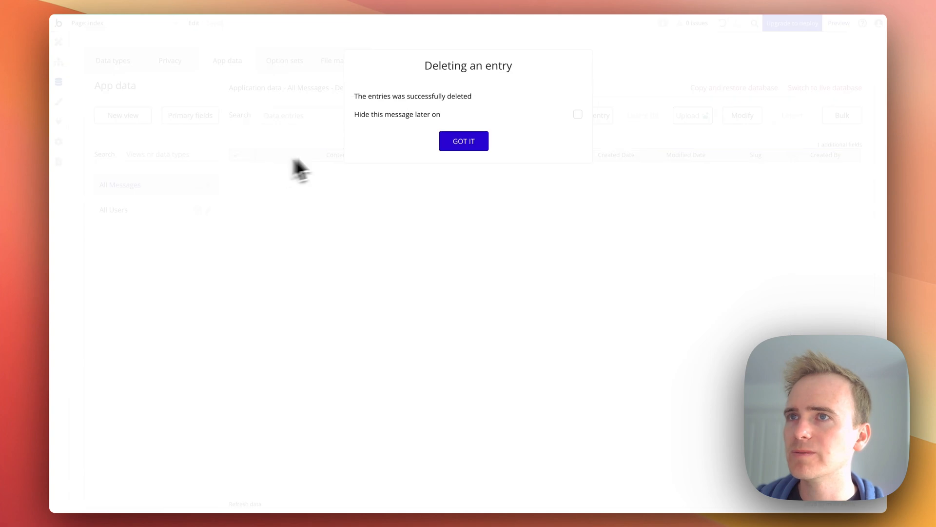
Dismiss the deletion notice, open the preview, and send the message "What would you recommend I do in London this weekend?"
{"action": "left_click", "coordinate": [466, 139]}
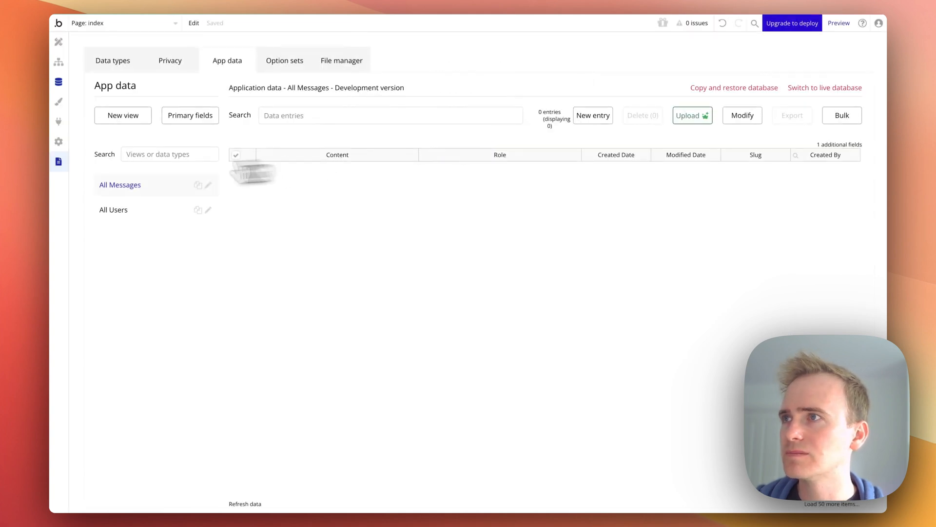
{"action": "left_click", "coordinate": [22, 151]}
{"action": "left_click", "coordinate": [476, 351]}
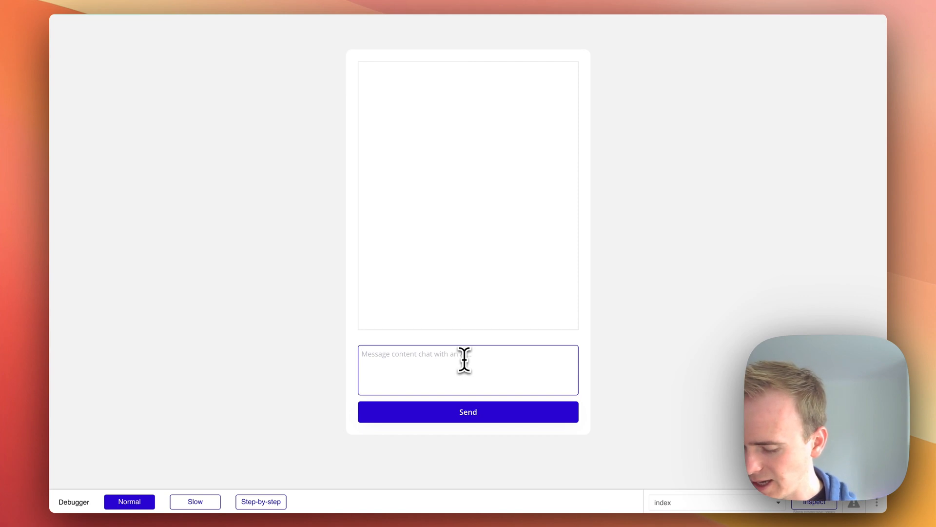
{"action": "type", "text": "Wh aat would you reocmm"}
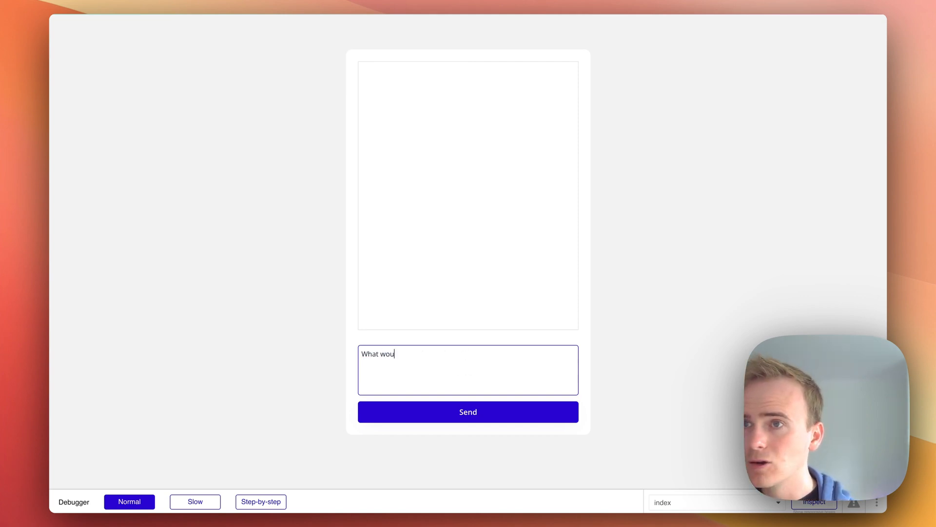
{"action": "key", "text": "BackSpace"}
{"action": "key", "text": "BackSpace"}
{"action": "key", "text": "BackSpace"}
{"action": "key", "text": "BackSpace"}
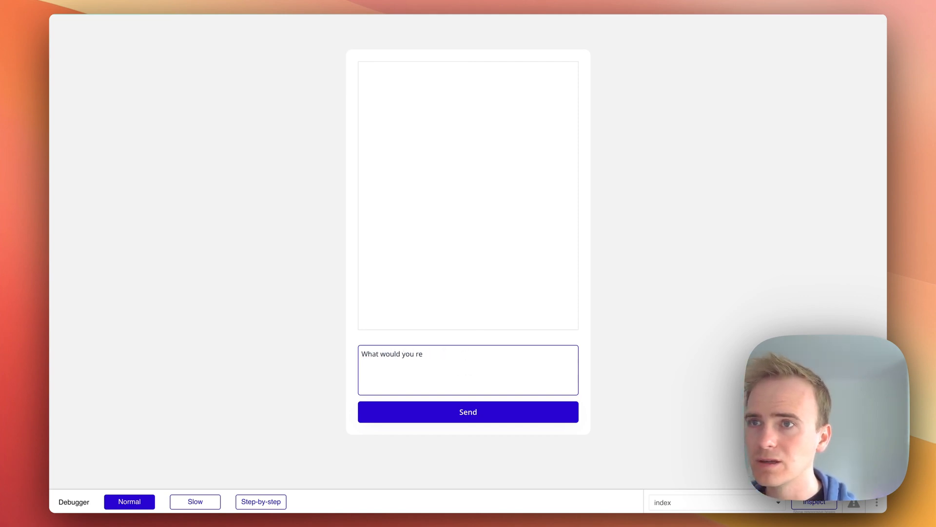
{"action": "type", "text": "commend I do in L"}
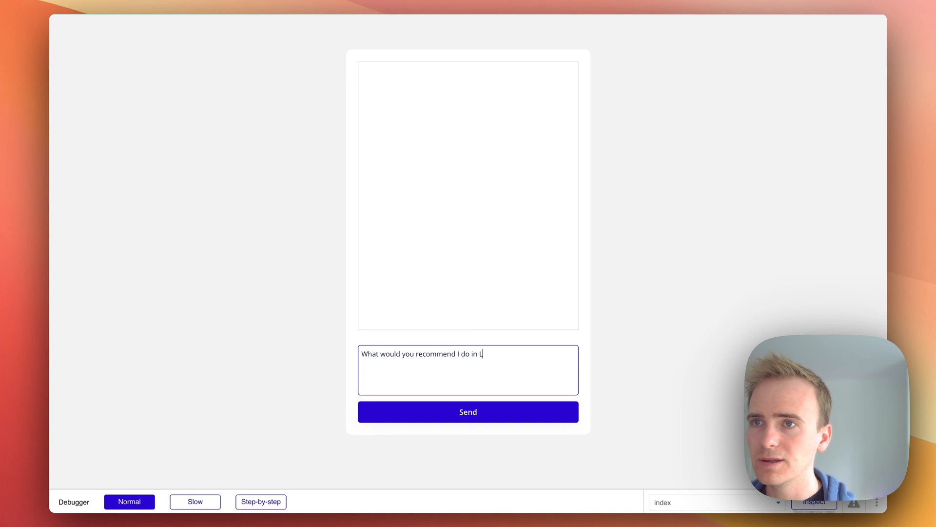
{"action": "type", "text": "ondon this weekend"}
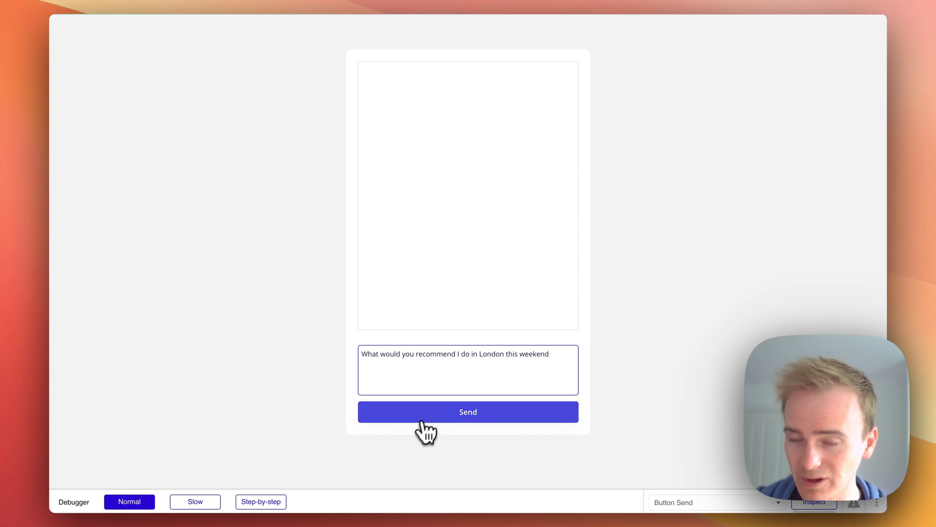
{"action": "type", "text": "?"}
{"action": "left_click", "coordinate": [452, 419]}
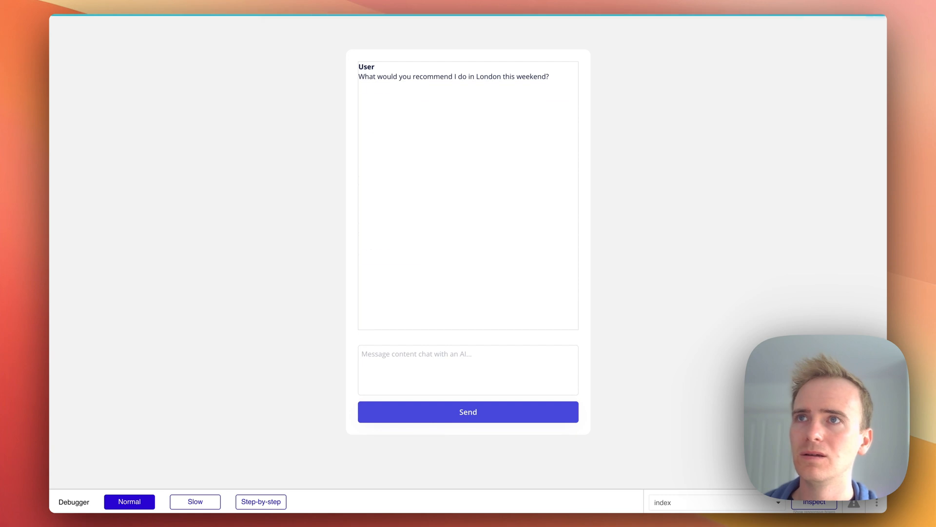
Send the follow-up message "Tell me more about 6." and scroll through the assistant's reply
{"action": "left_click", "coordinate": [455, 420]}
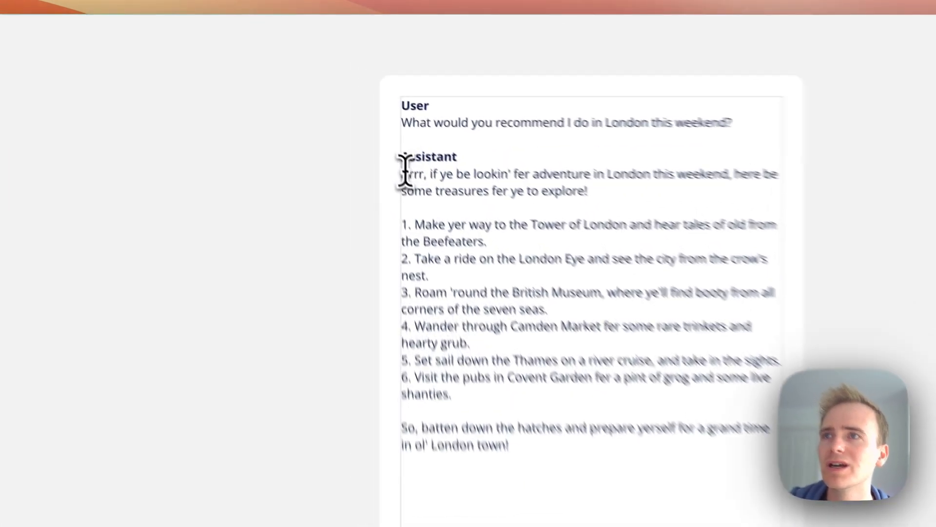
{"action": "left_click_drag", "start_coordinate": [362, 106], "coordinate": [389, 107]}
{"action": "left_click", "coordinate": [481, 202]}
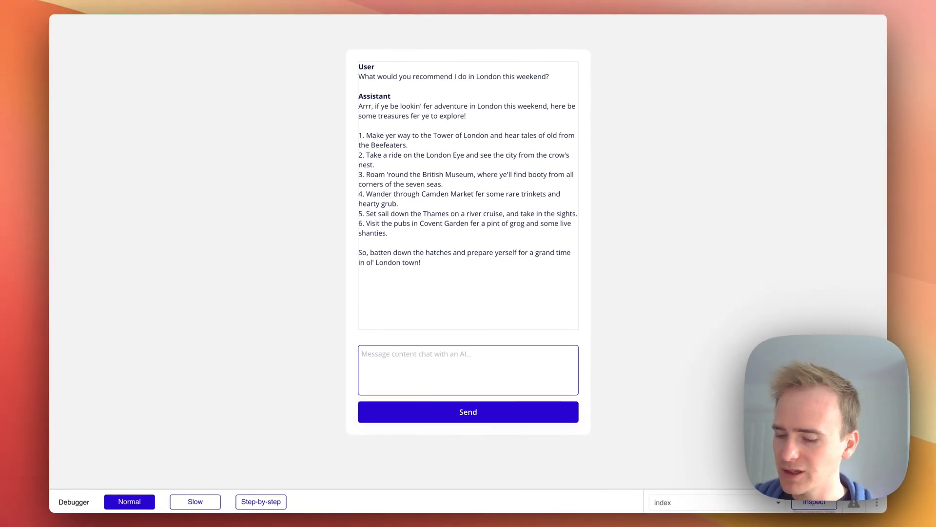
{"action": "type", "text": "Tell me more about 6."}
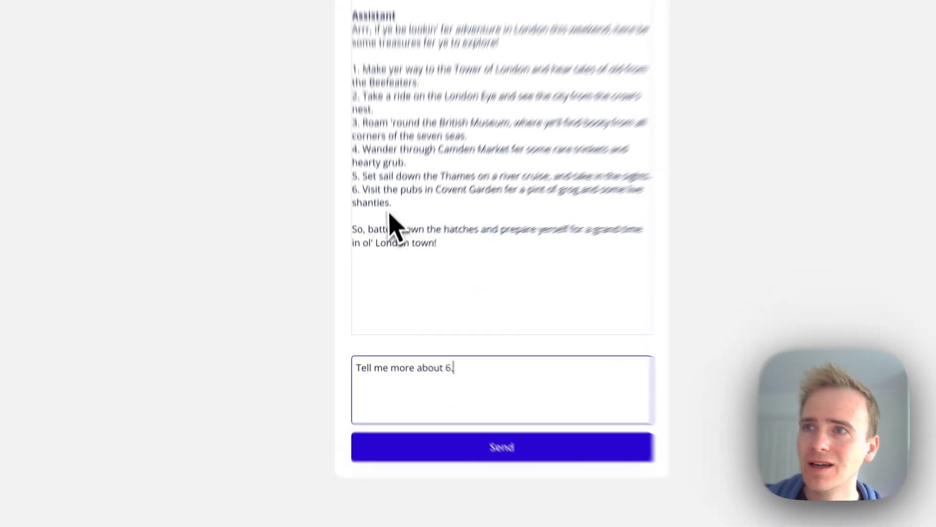
{"action": "left_click_drag", "start_coordinate": [387, 237], "coordinate": [339, 219]}
{"action": "left_click_drag", "start_coordinate": [304, 123], "coordinate": [434, 150]}
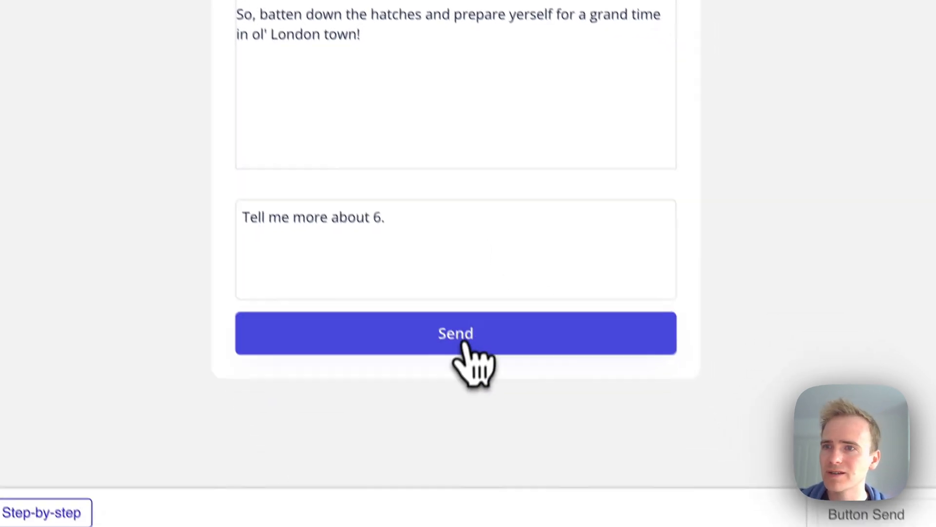
{"action": "left_click", "coordinate": [565, 517]}
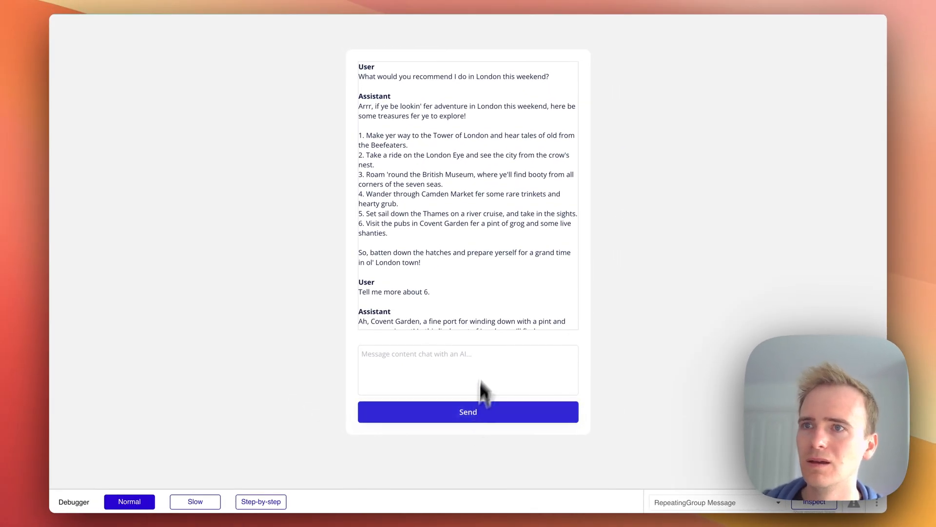
{"action": "scroll", "coordinate": [474, 303], "scroll_direction": "down", "scroll_amount": 3}
{"action": "scroll", "coordinate": [474, 307], "scroll_direction": "down", "scroll_amount": 6}
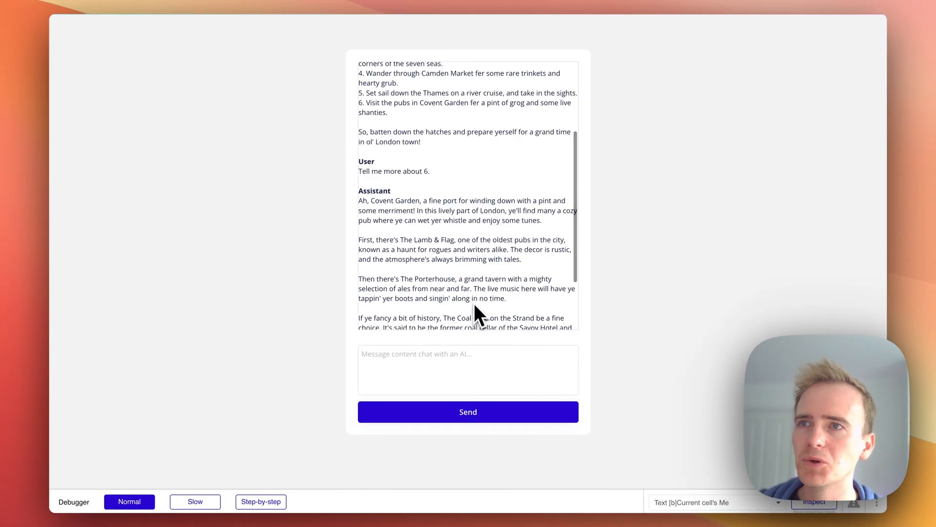
{"action": "scroll", "coordinate": [474, 303], "scroll_direction": "down", "scroll_amount": 1}
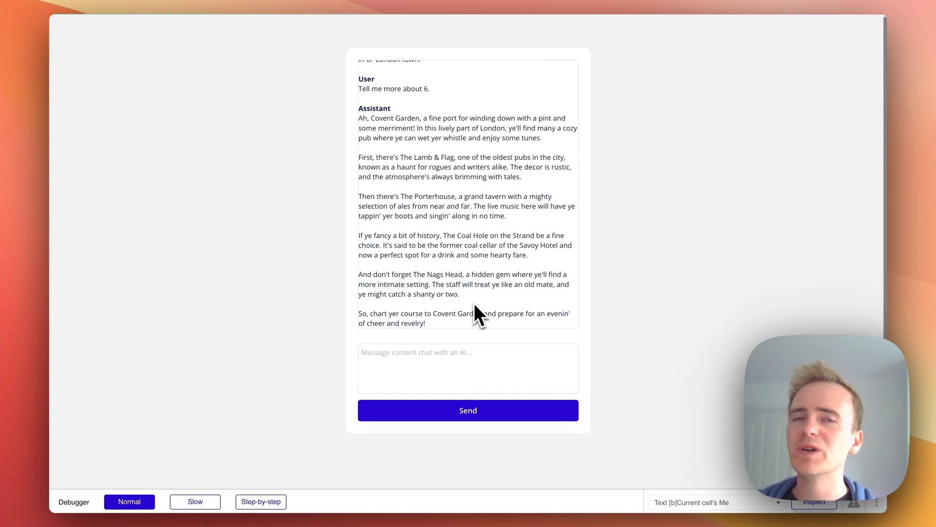